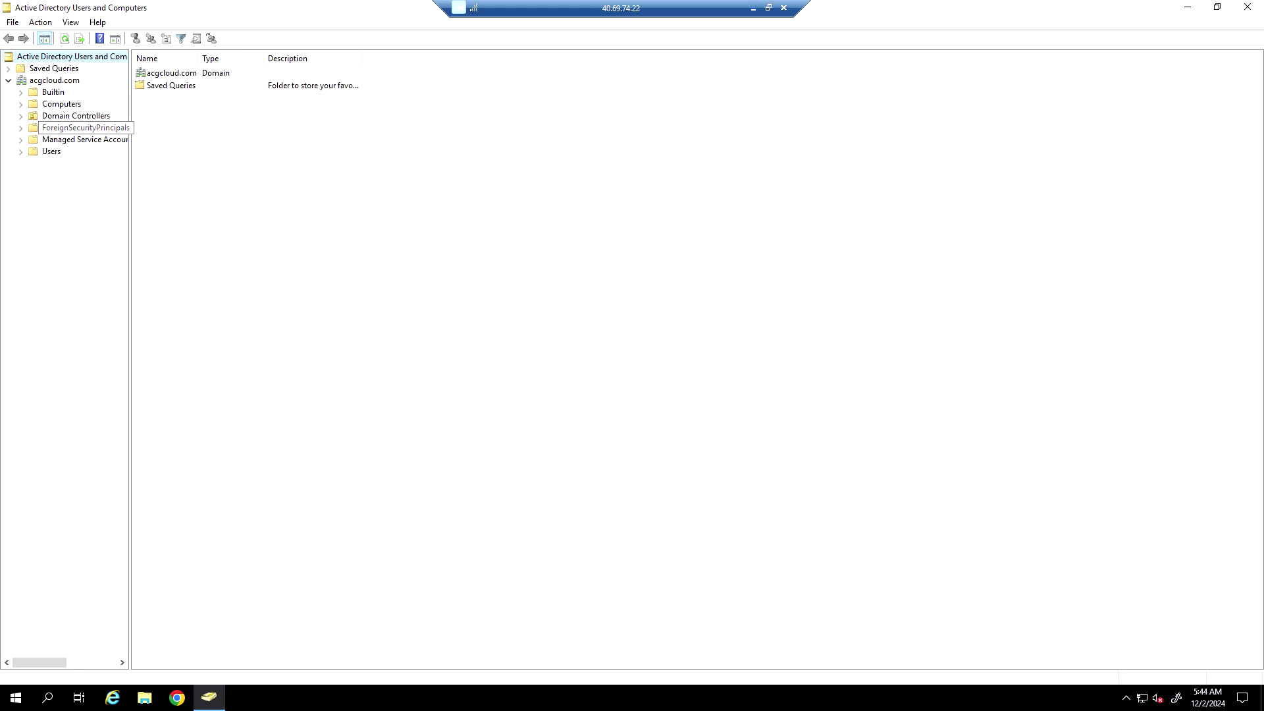
Create a new user account named acg-admin in the acgcloud.com Users container.
left_click(51, 152)
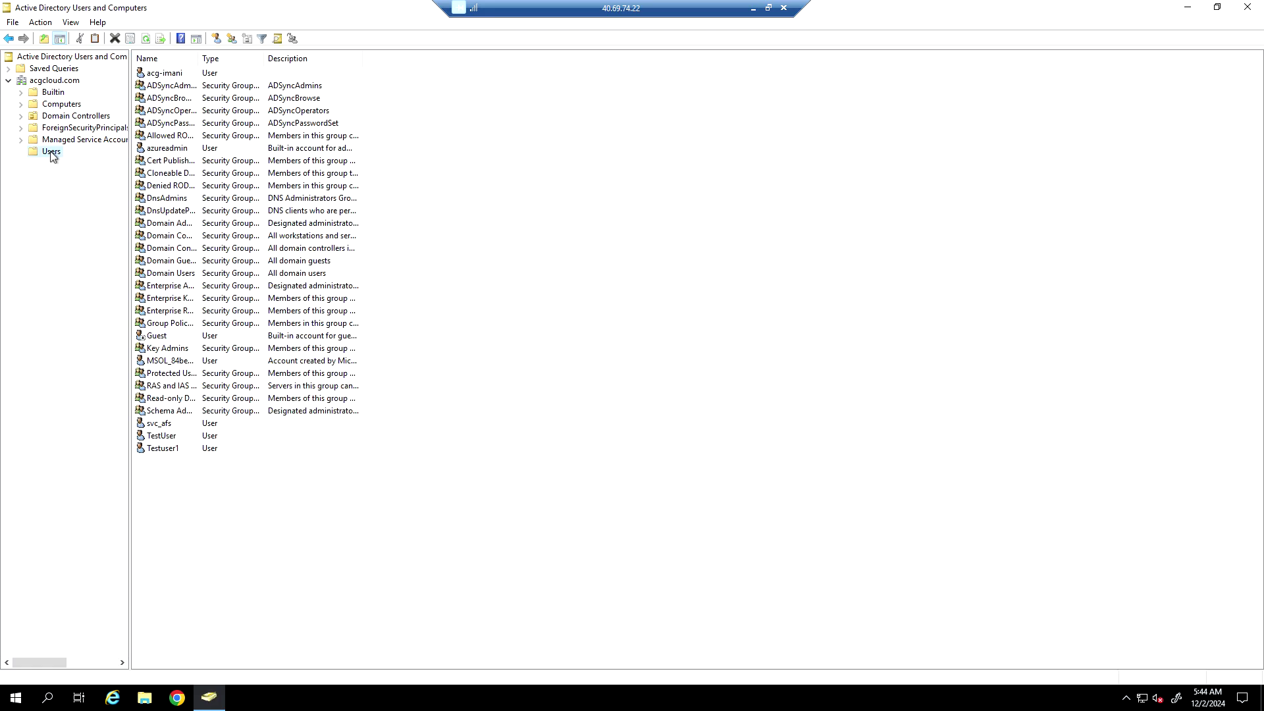
right_click(219, 536)
mouse_move(268, 395)
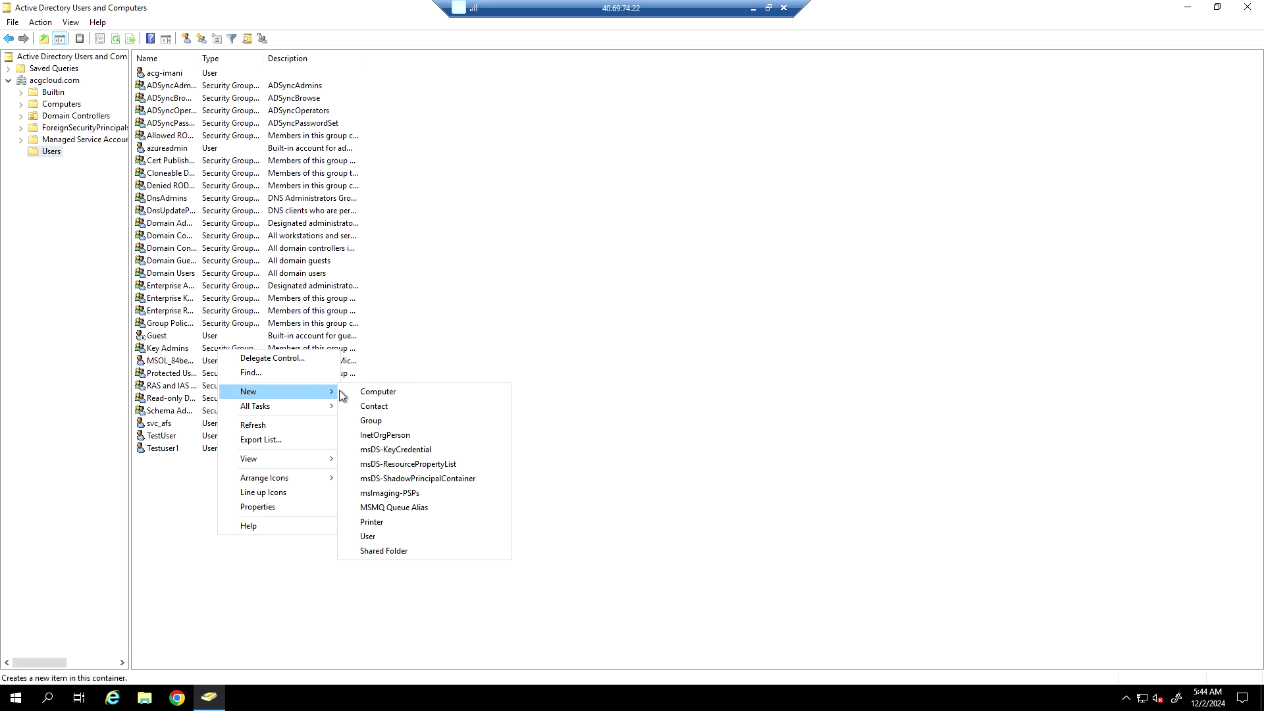
left_click(375, 538)
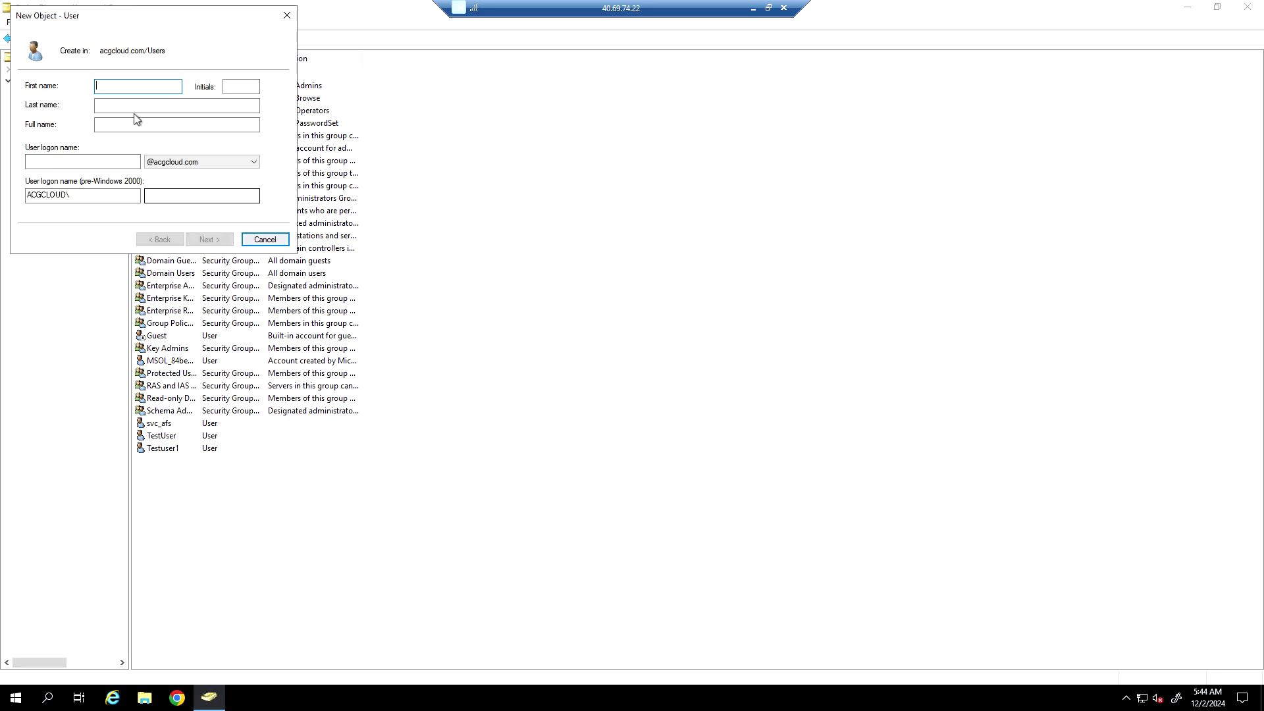
type("acg-admin")
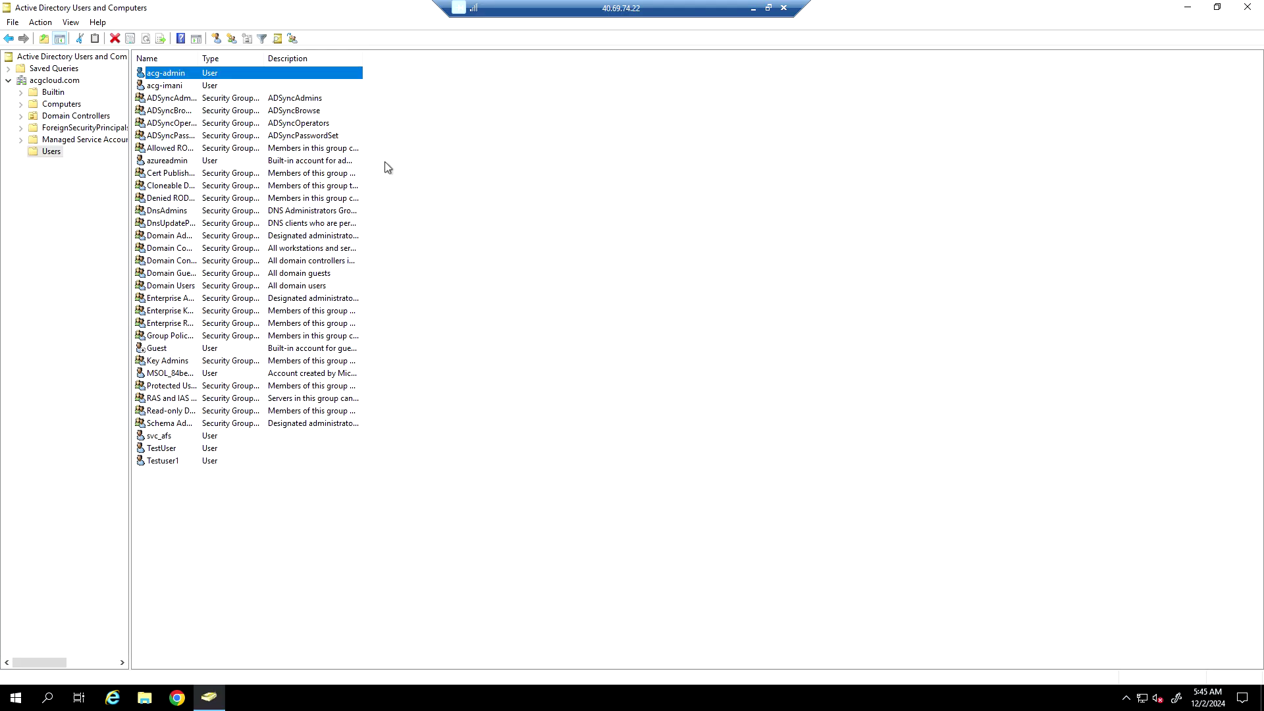
In acg-admin's properties, add Domain Admins to its Member Of groups.
double_click(170, 74)
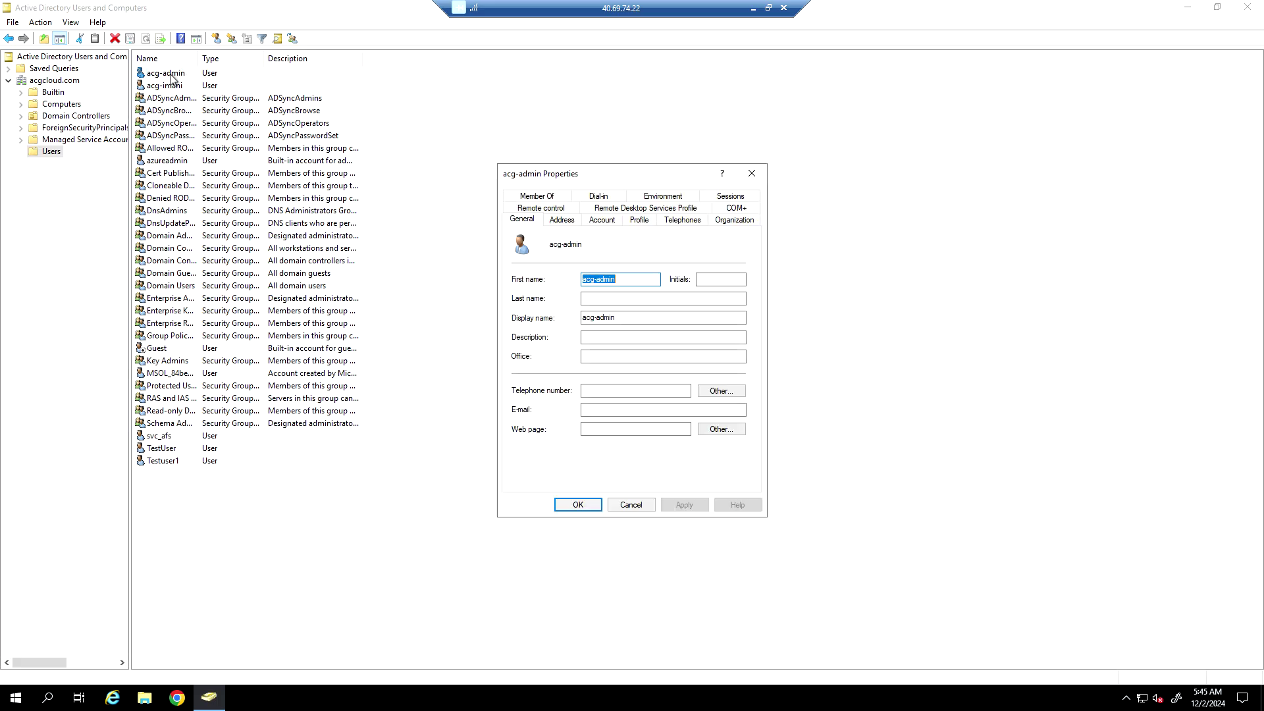
left_click(537, 197)
left_click(547, 378)
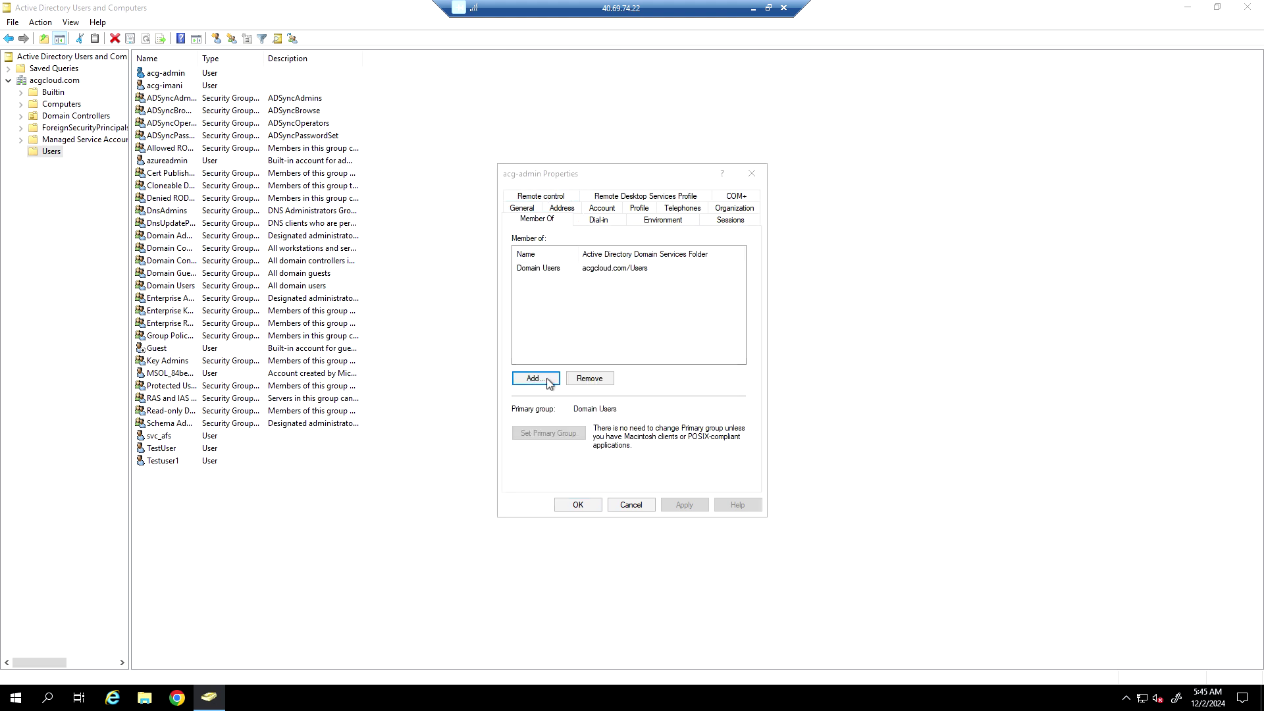
type("domain")
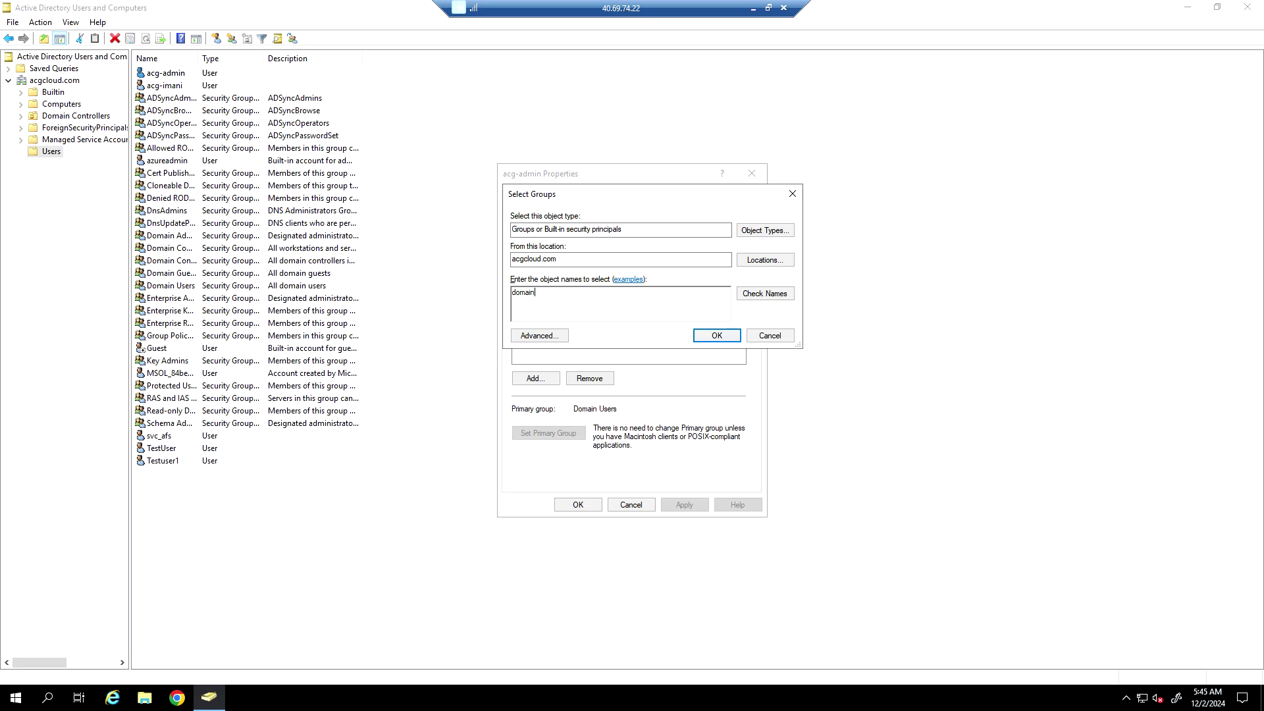
type(" admins")
left_click(764, 293)
Add Enterprise Admins and Schema Admins as well, then apply and save the memberships.
type("; enterprise")
key("Return")
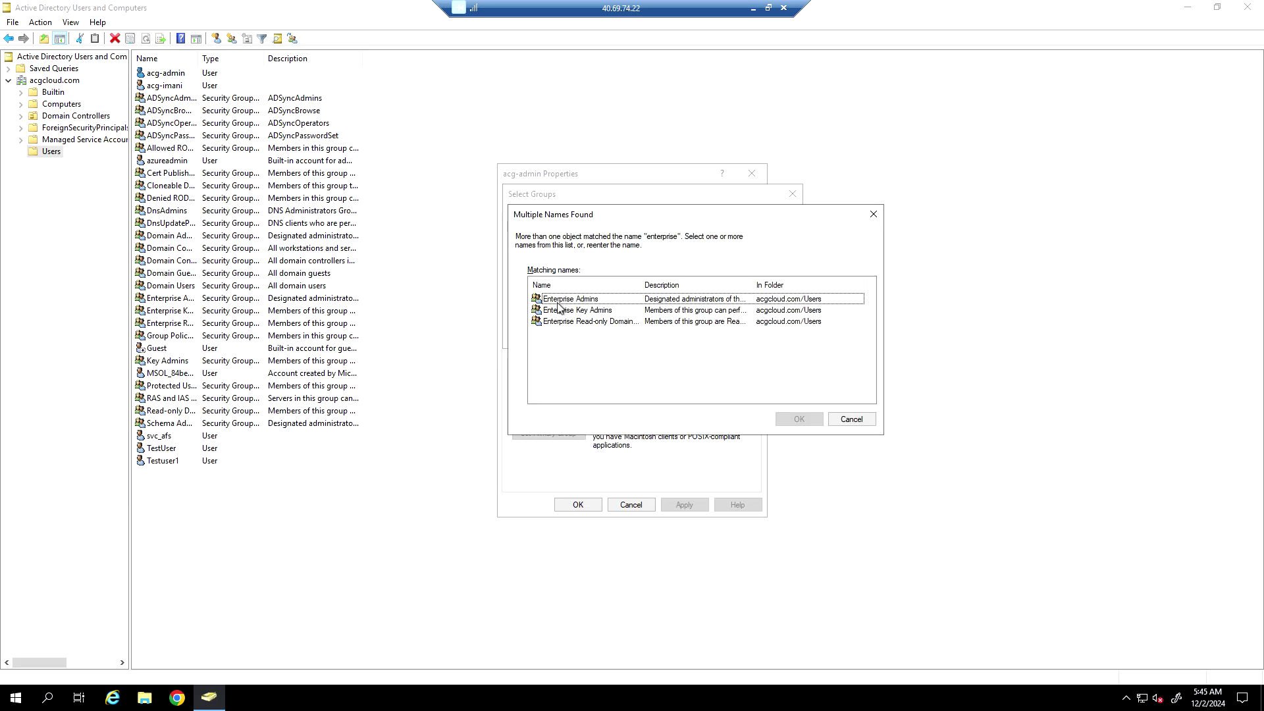
left_click(564, 300)
left_click(799, 419)
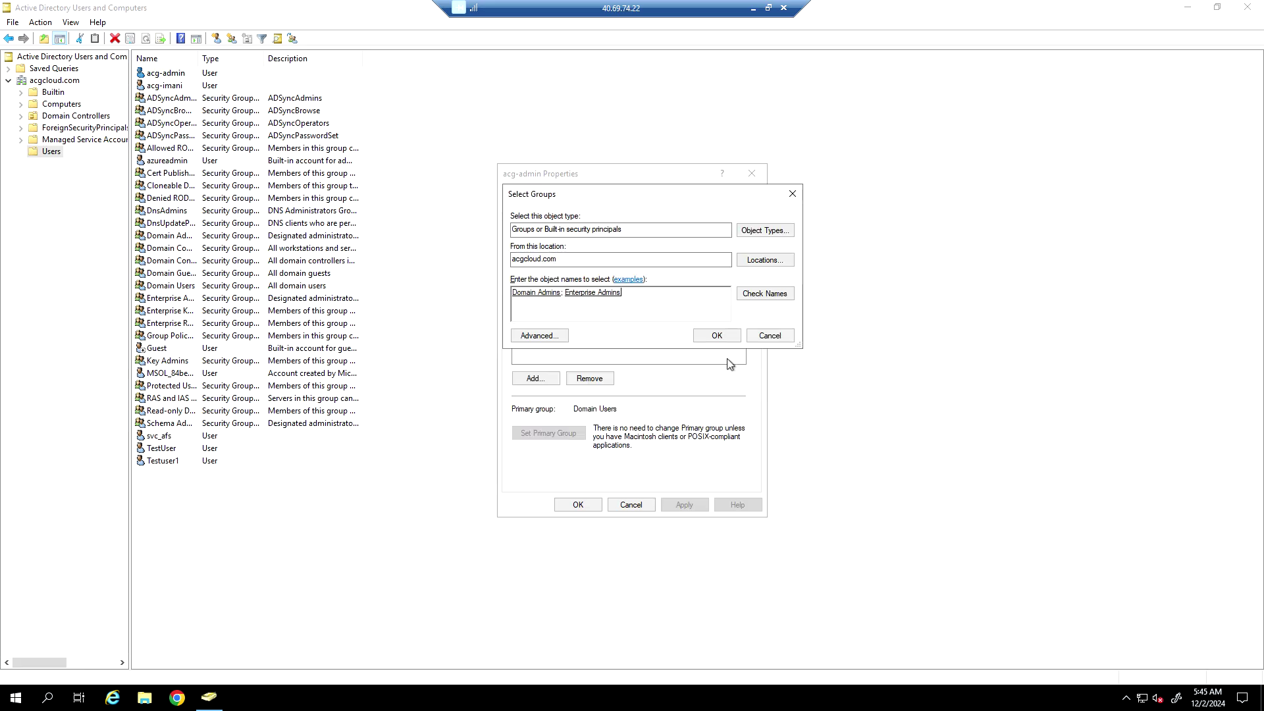
type("; schema")
key("Return")
left_click(711, 338)
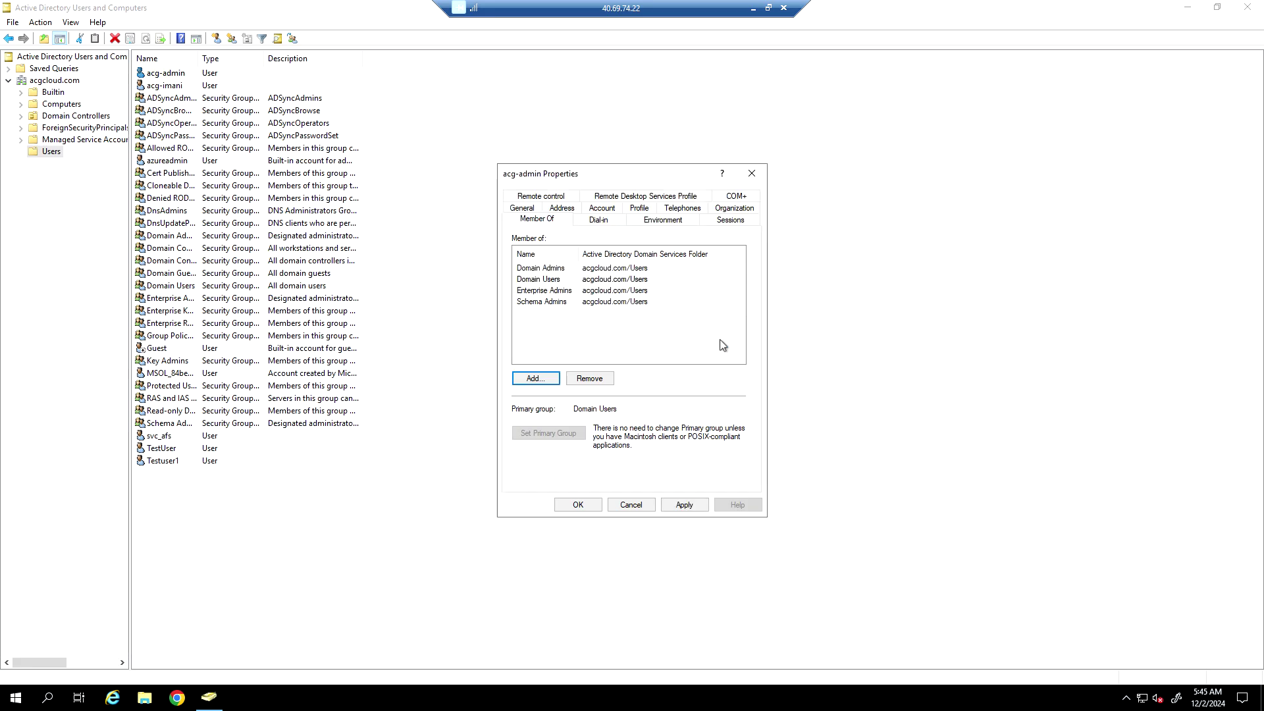
left_click(684, 505)
left_click(578, 505)
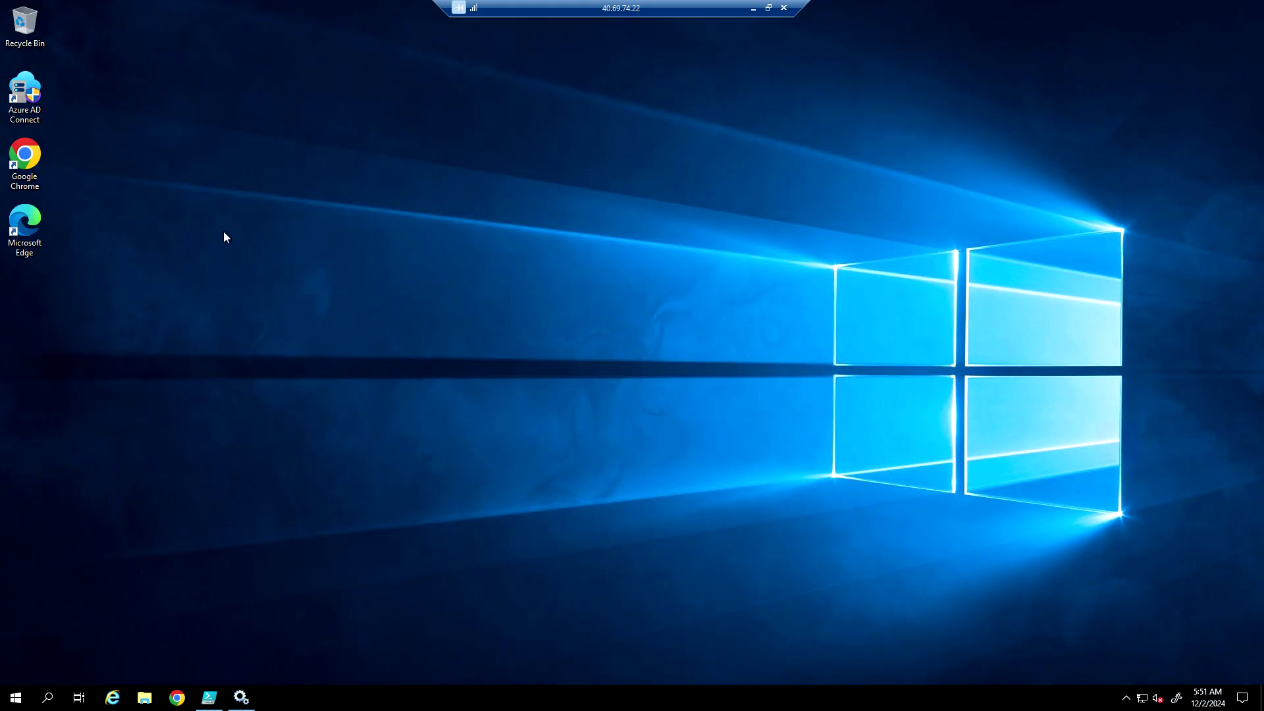
Review the acg-admin user in Microsoft Entra ID's user list, then return to Azure Home.
left_click(25, 158)
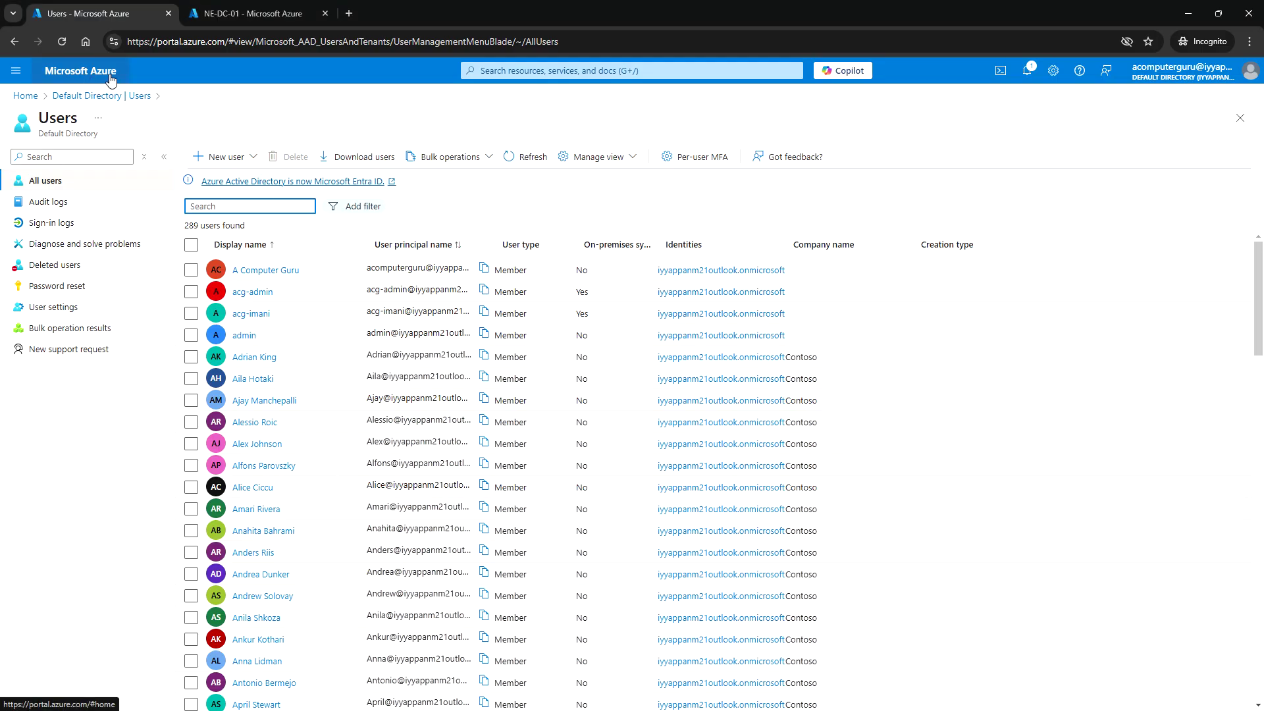
left_click(110, 80)
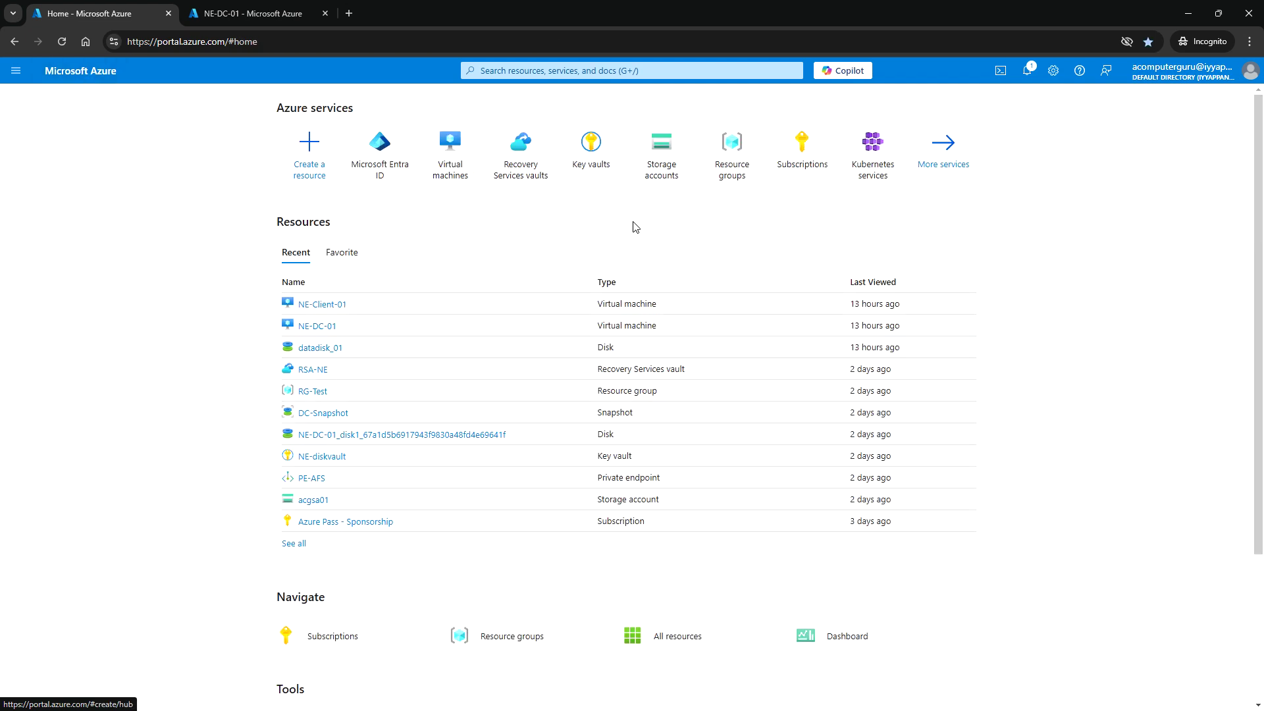
left_click(389, 167)
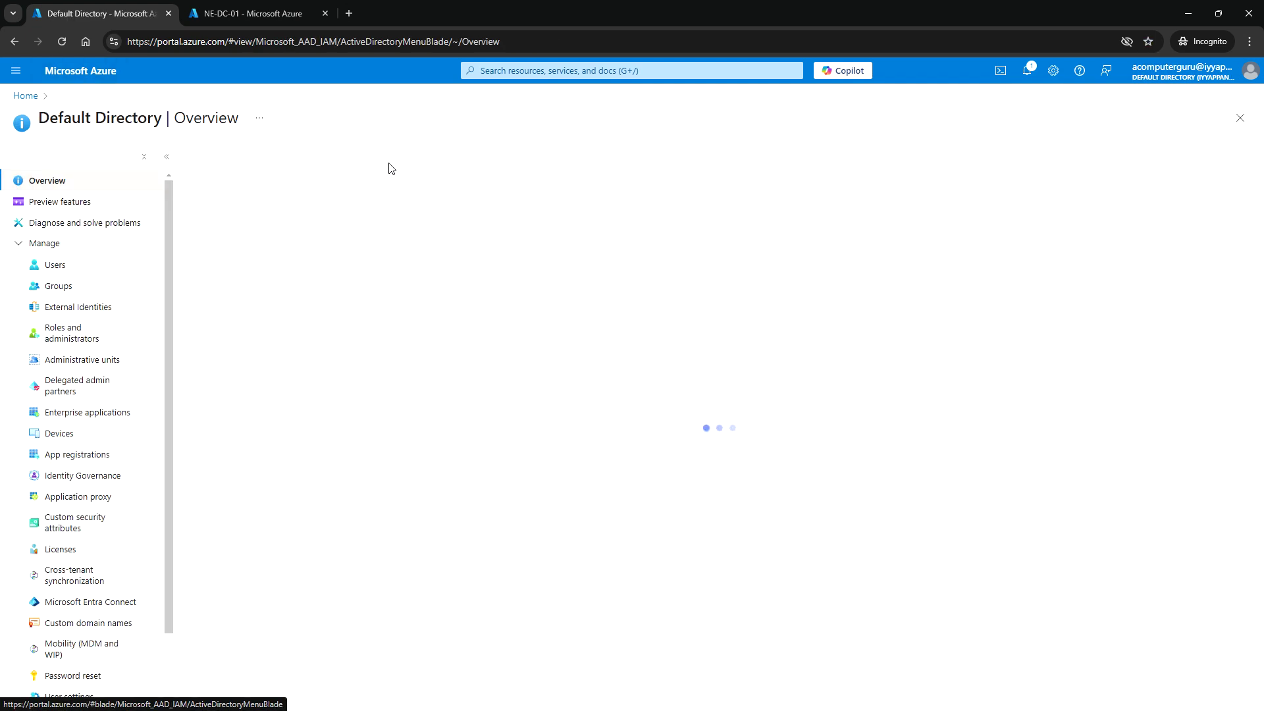
left_click(57, 265)
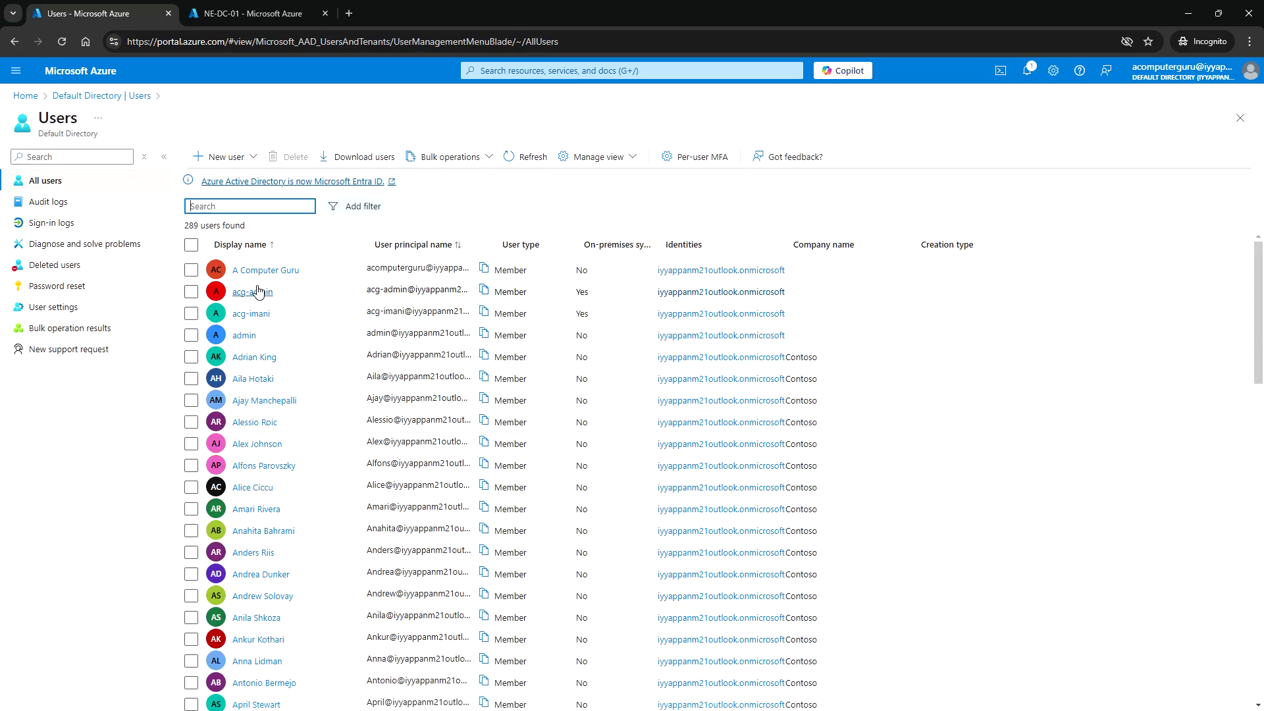
left_click(256, 291)
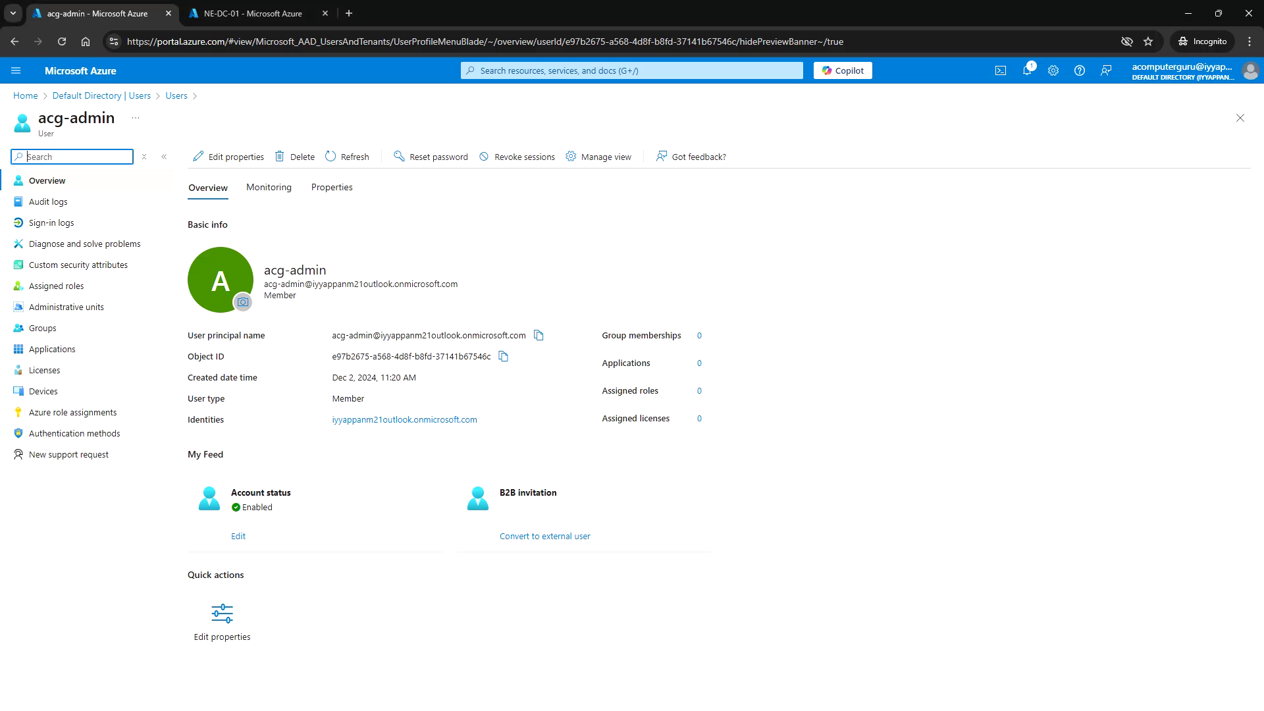
left_click(98, 71)
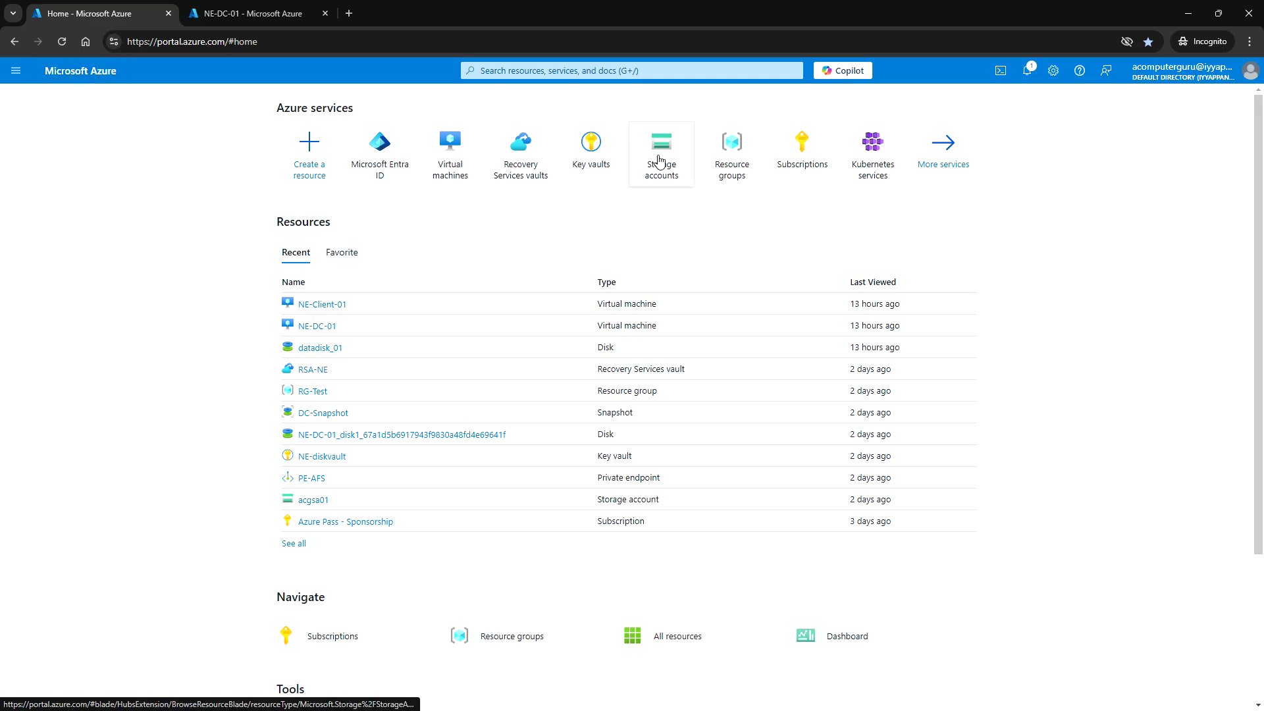
Create storage account acgsa02 in resource group RG-Test through Review + create.
left_click(661, 158)
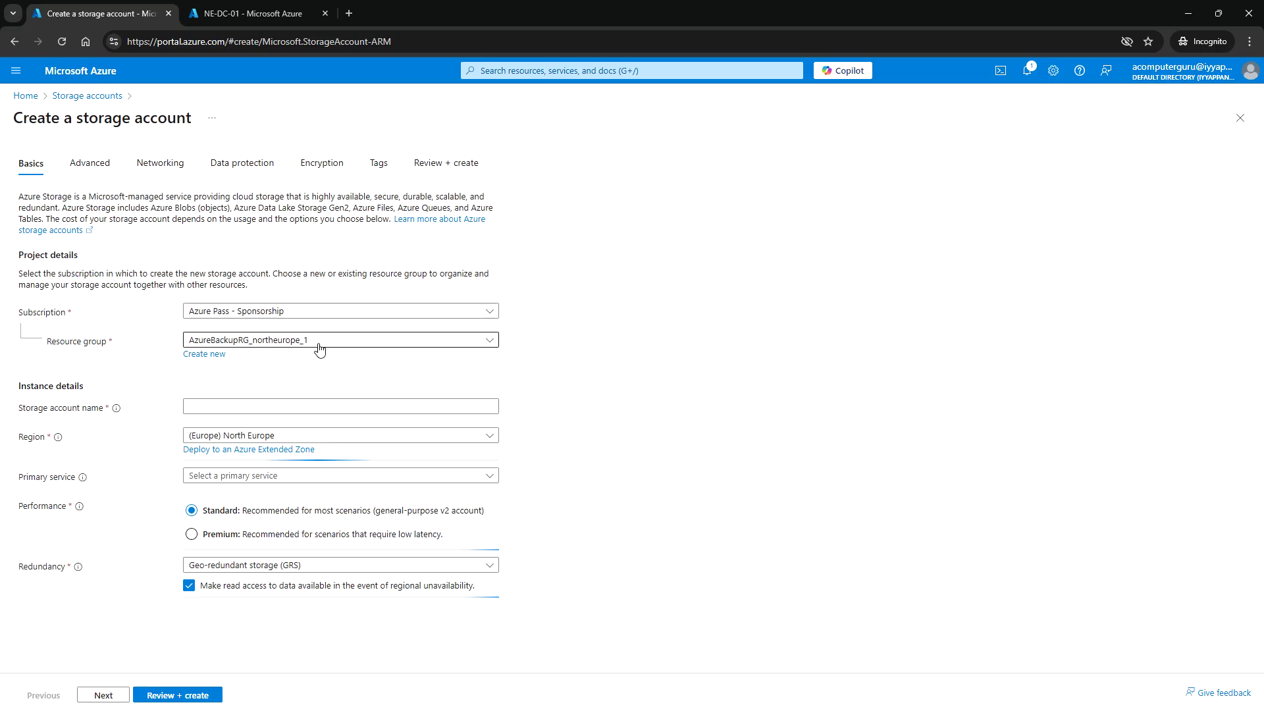
left_click(349, 347)
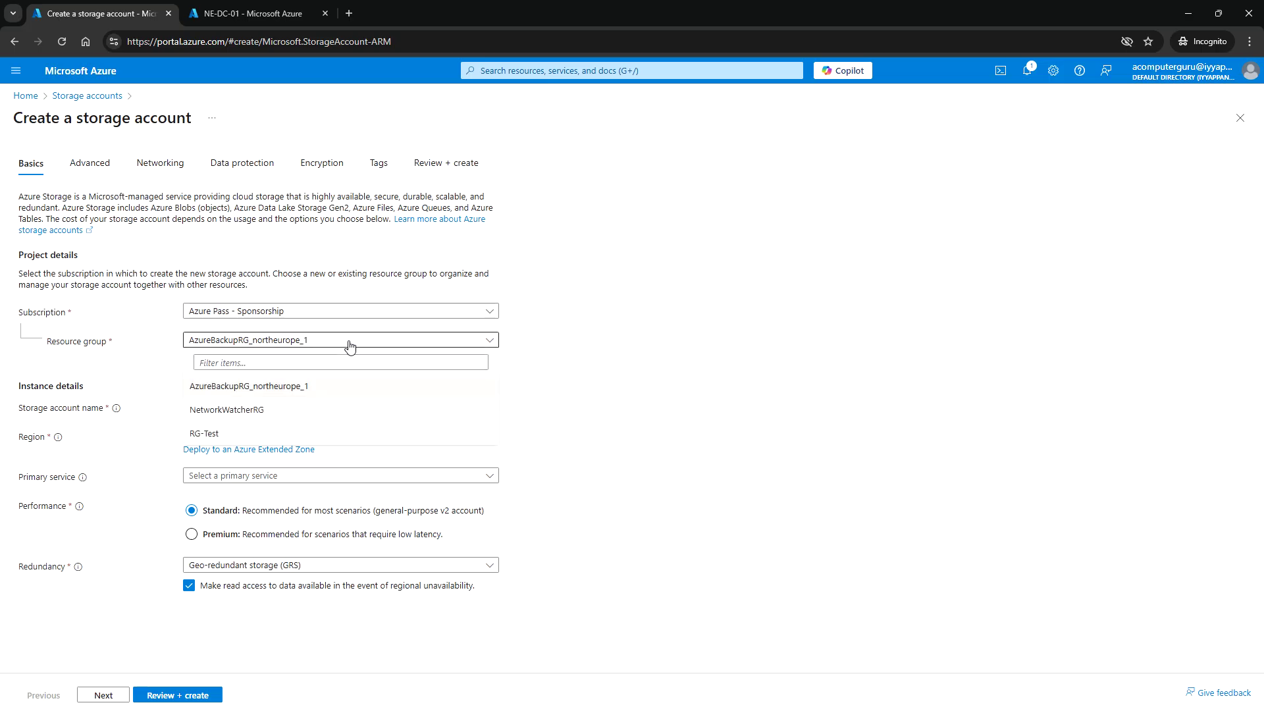
left_click(251, 432)
left_click(218, 407)
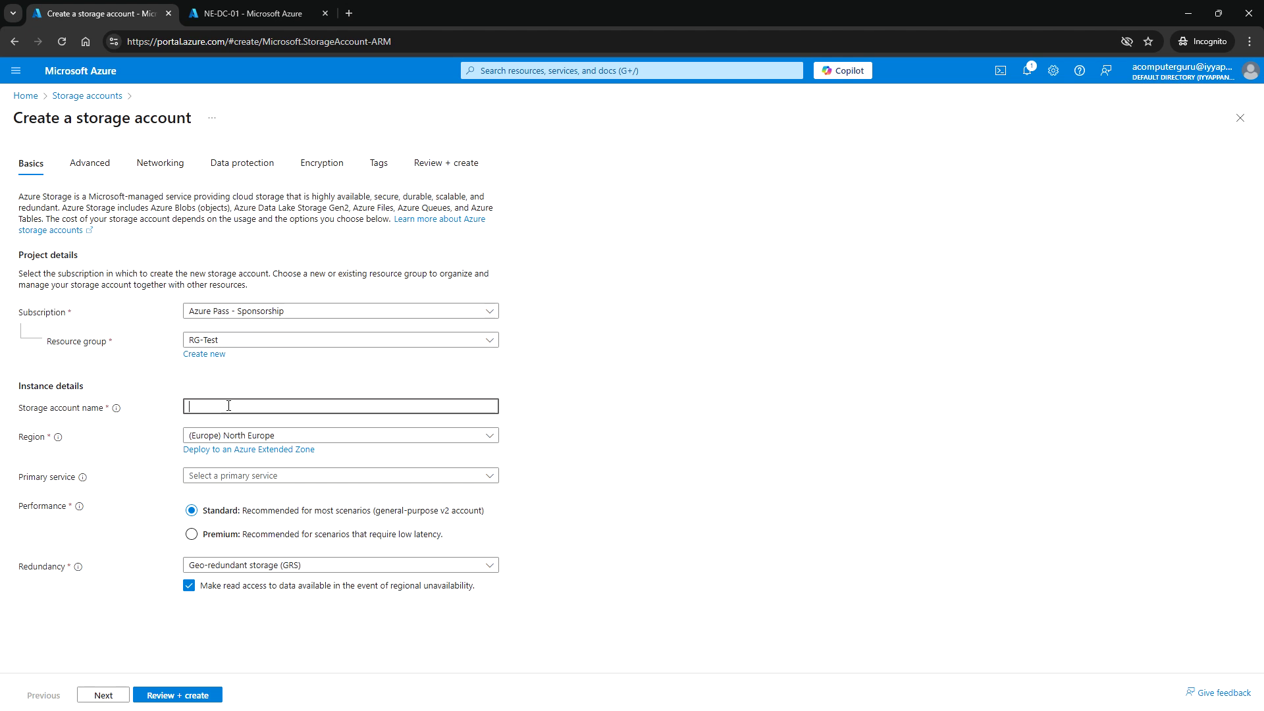
type("acgsa02")
left_click(197, 696)
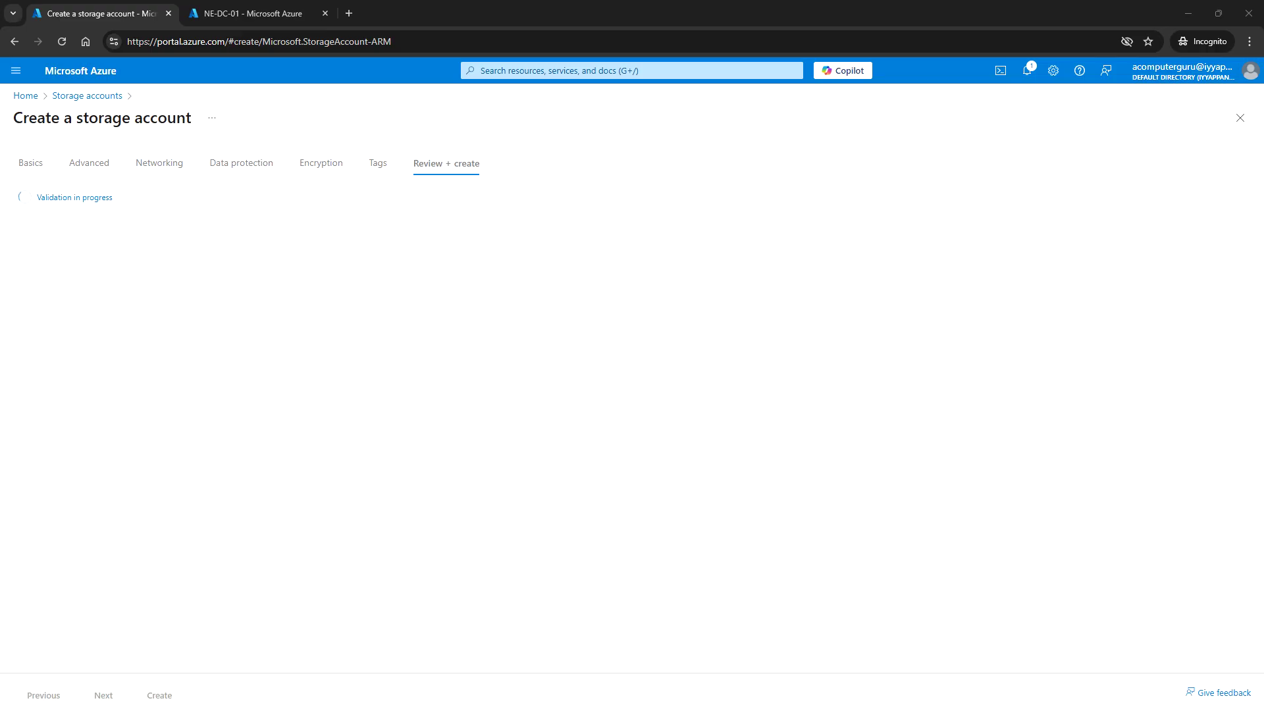
left_click(175, 698)
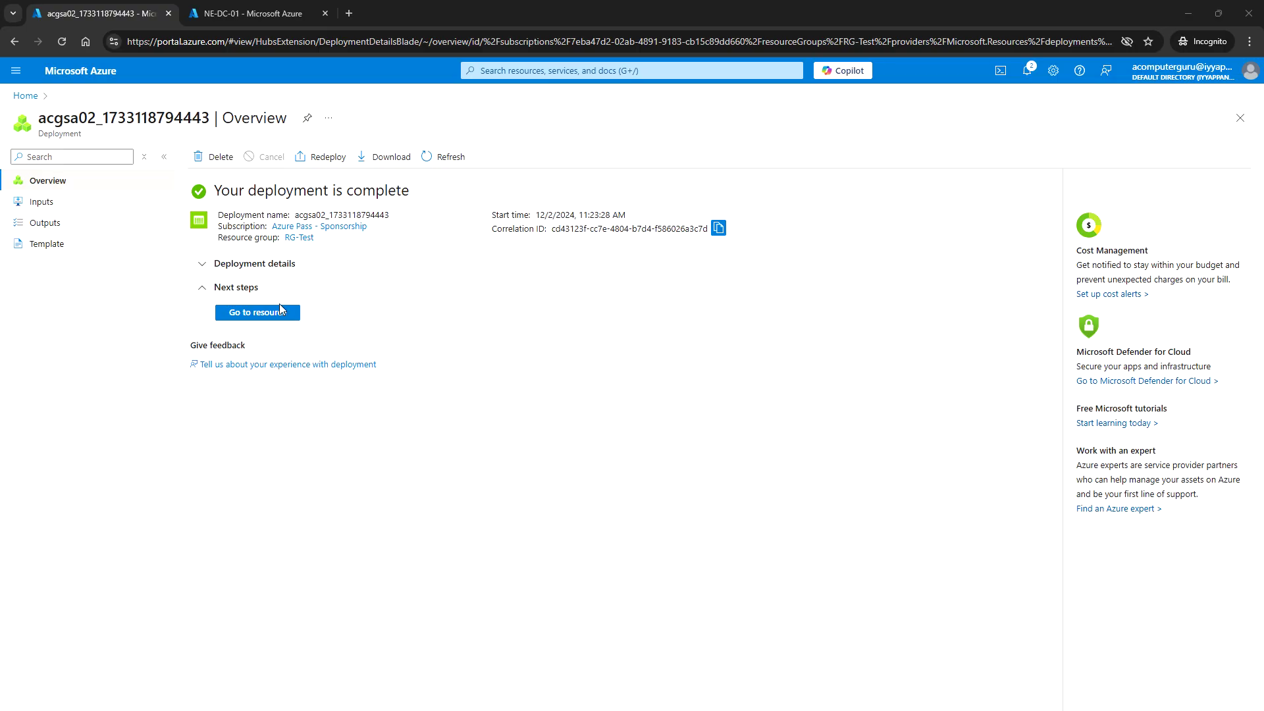
Add file share fileshare01 to acgsa02 with backup disabled.
left_click(275, 314)
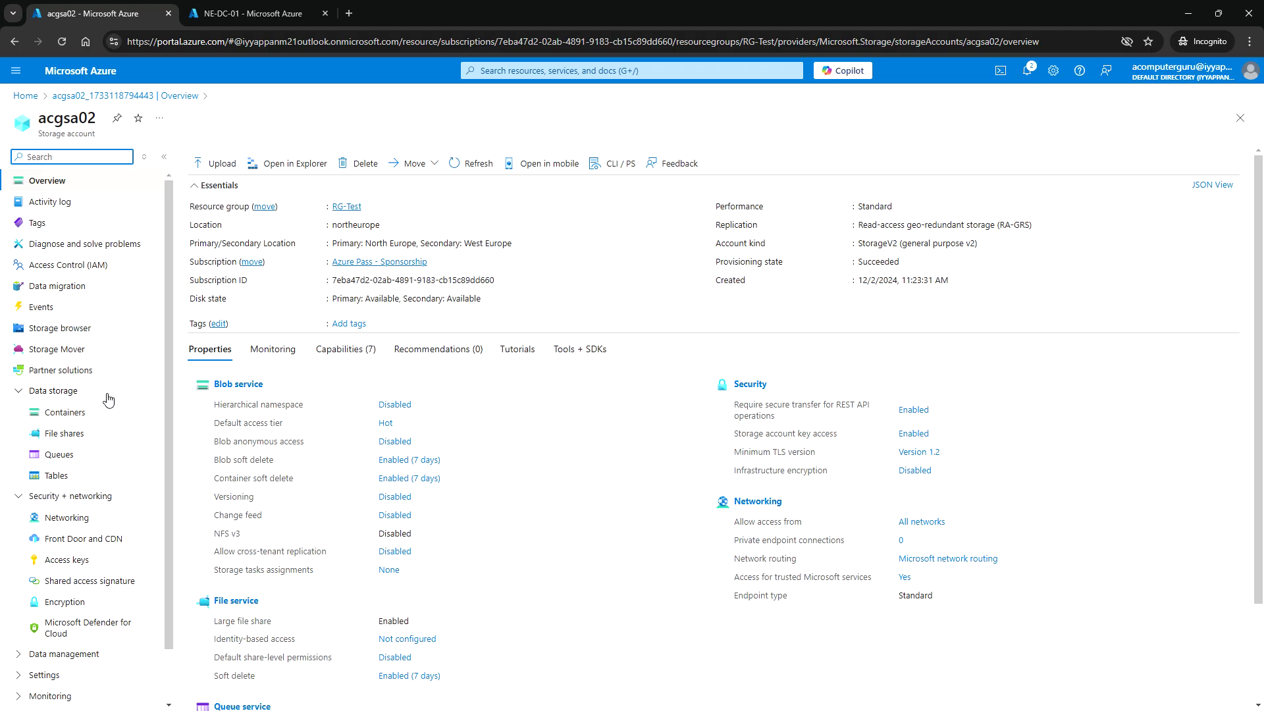
left_click(77, 439)
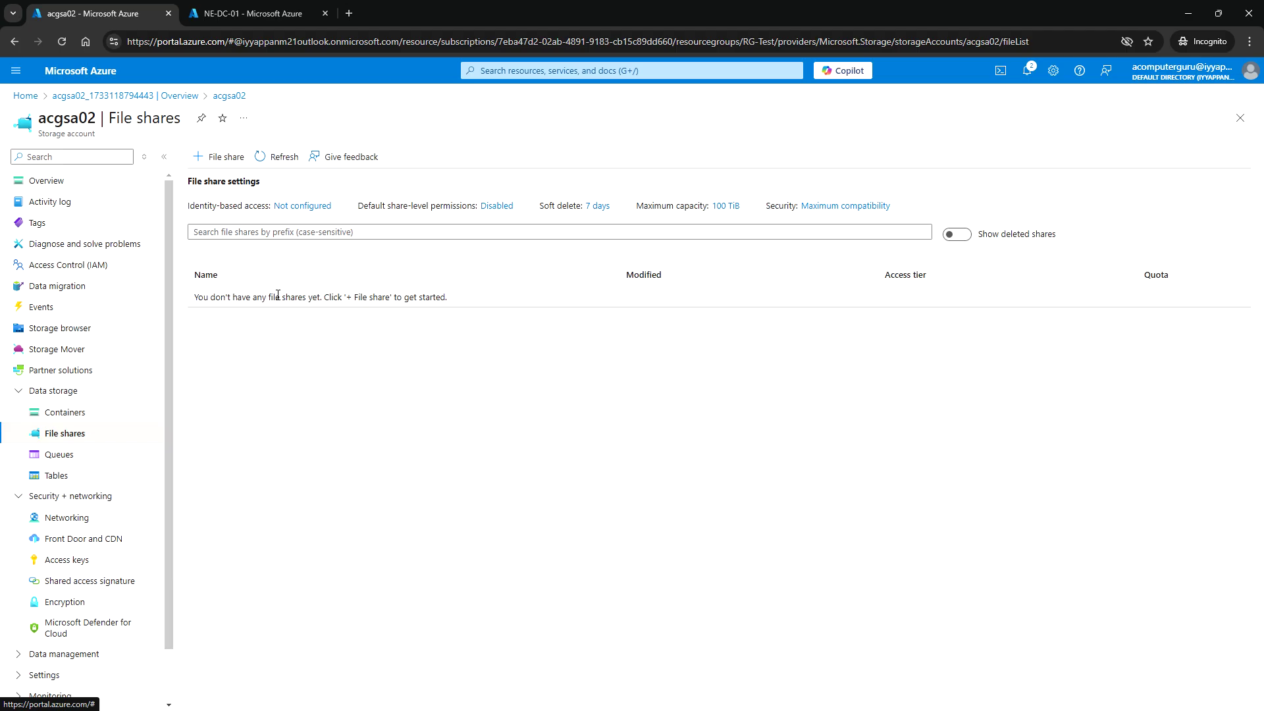
left_click(226, 160)
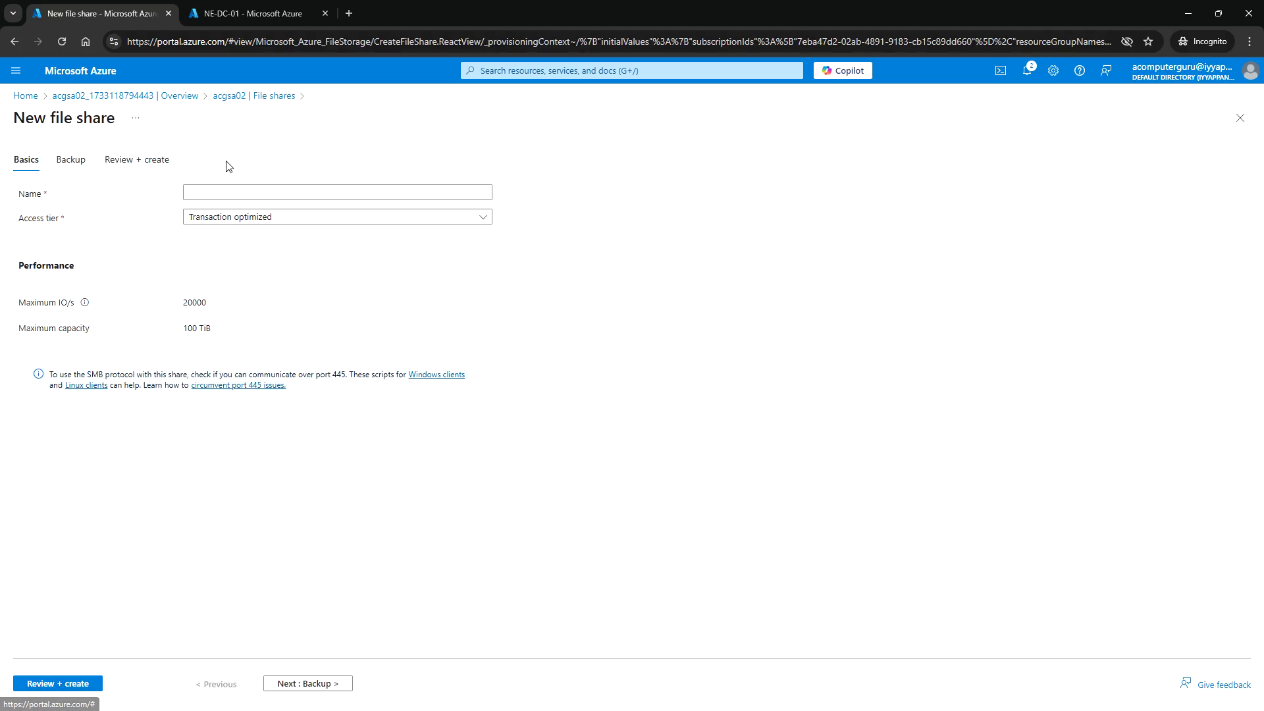
left_click(212, 193)
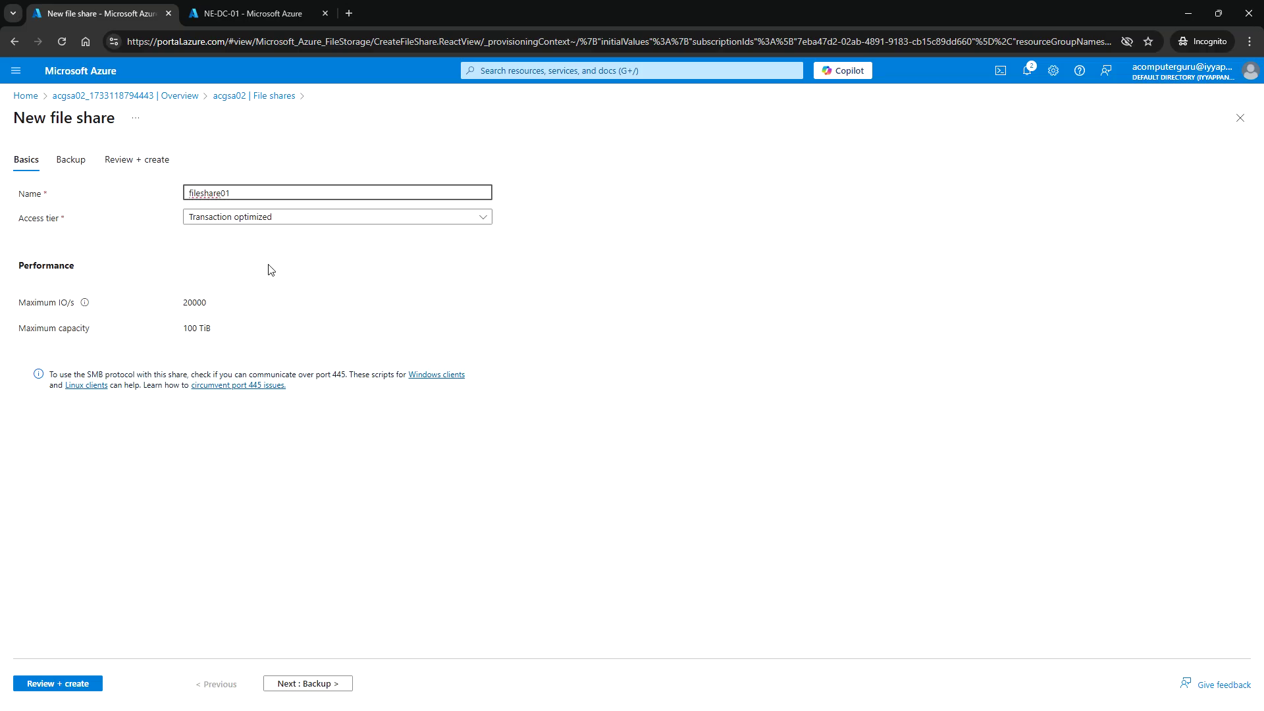
left_click(310, 685)
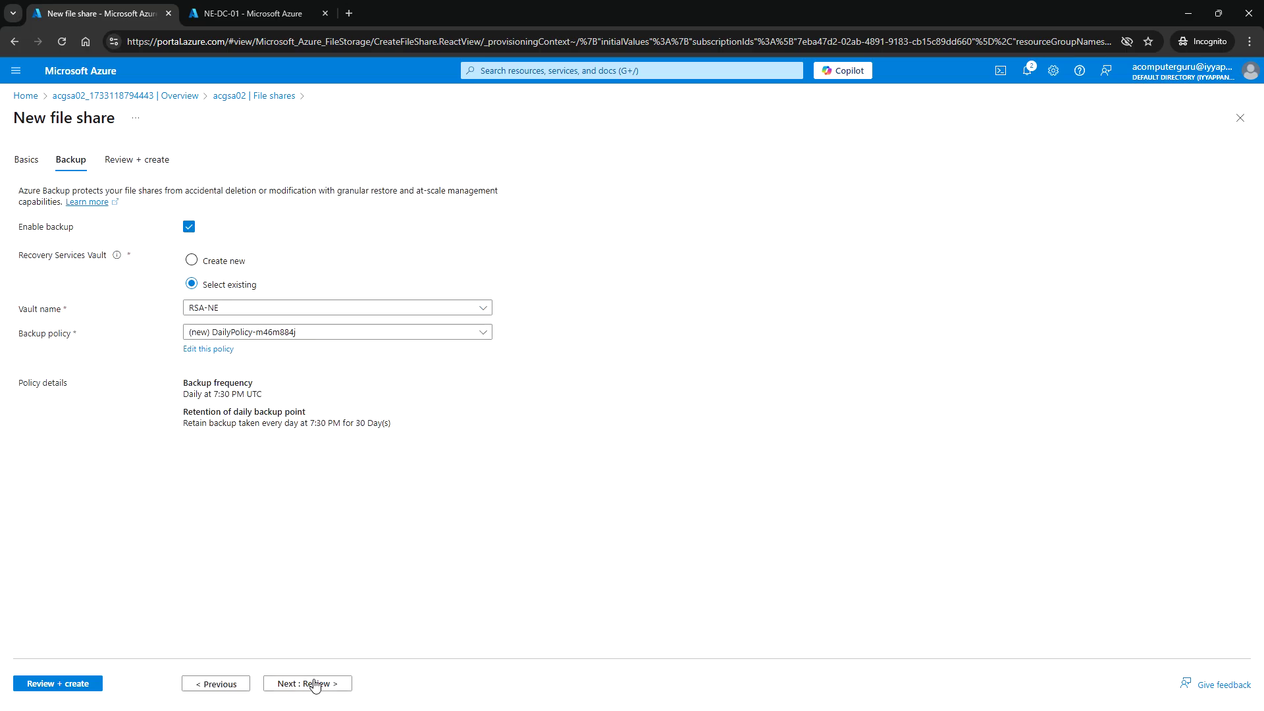
left_click(188, 229)
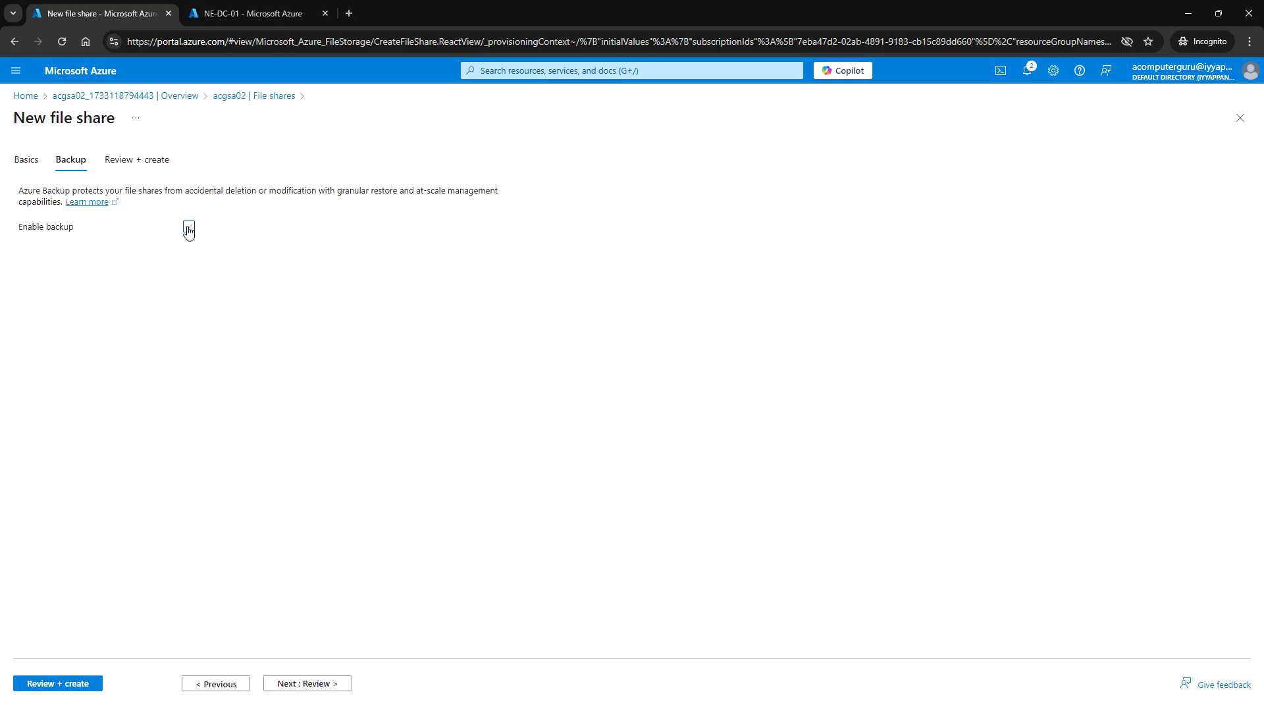
left_click(313, 686)
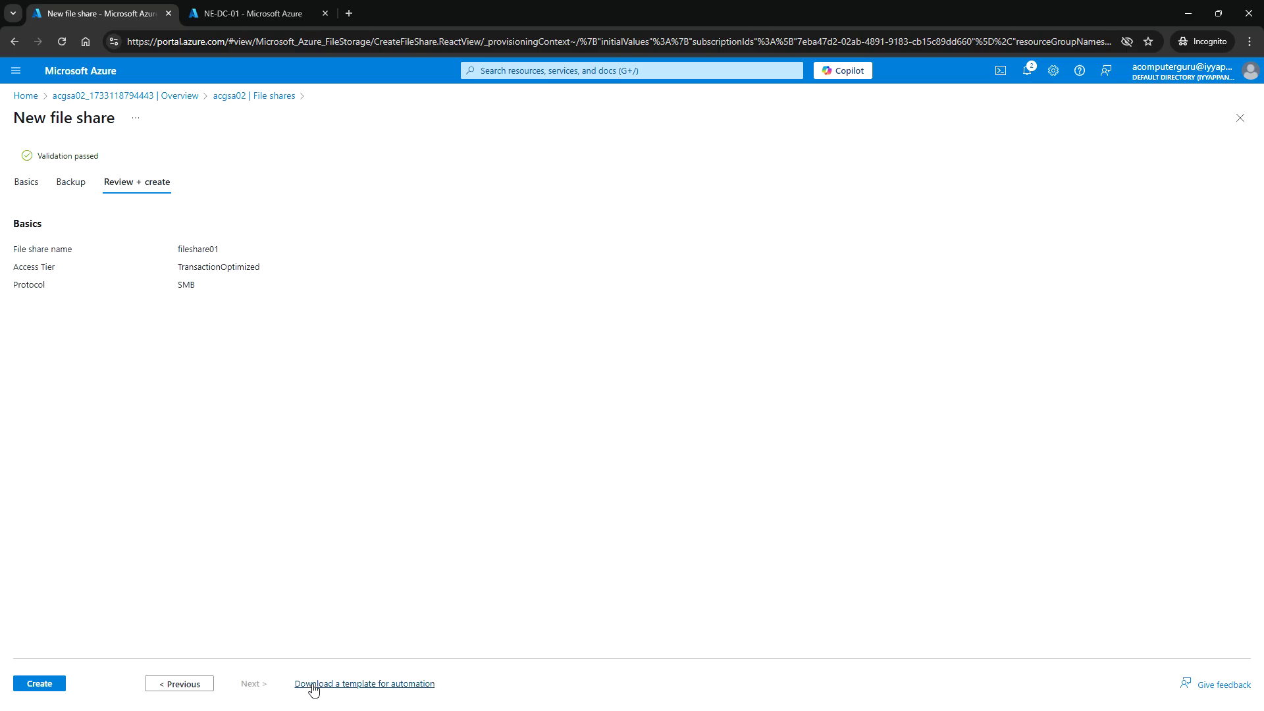
left_click(57, 689)
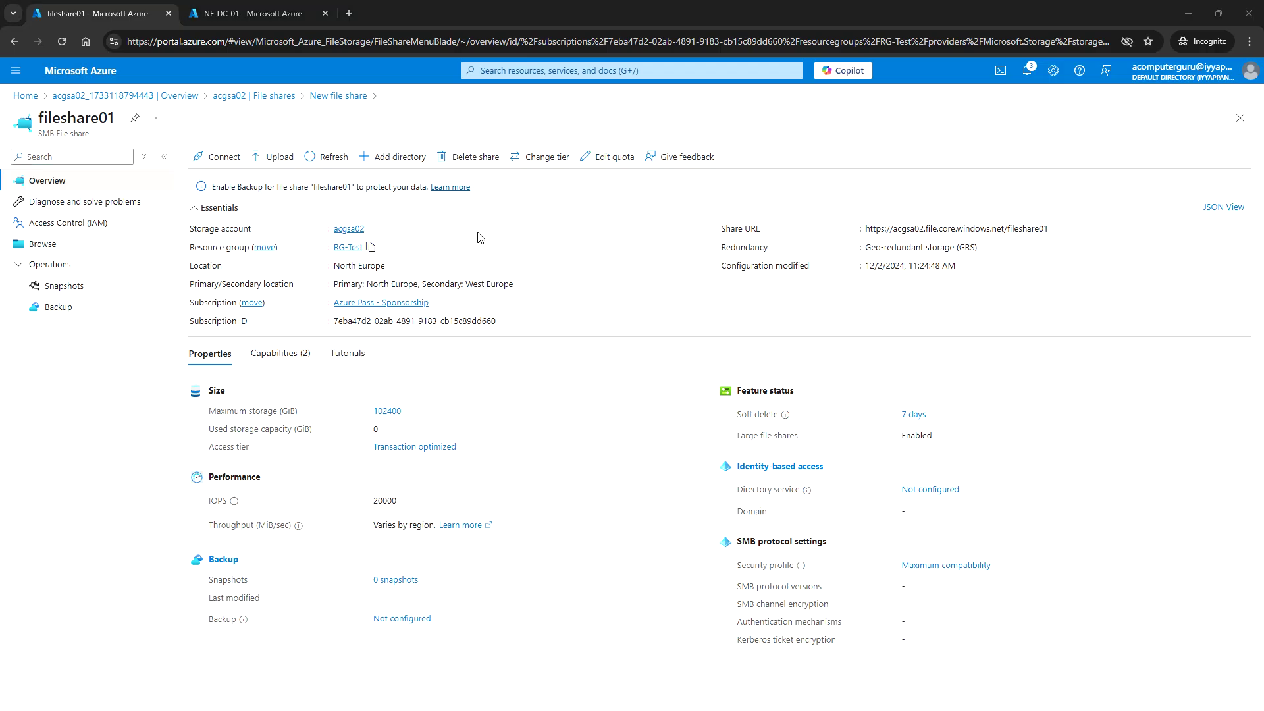
Start a new private endpoint for acgsa02 named PE-AFS01.
left_click(266, 98)
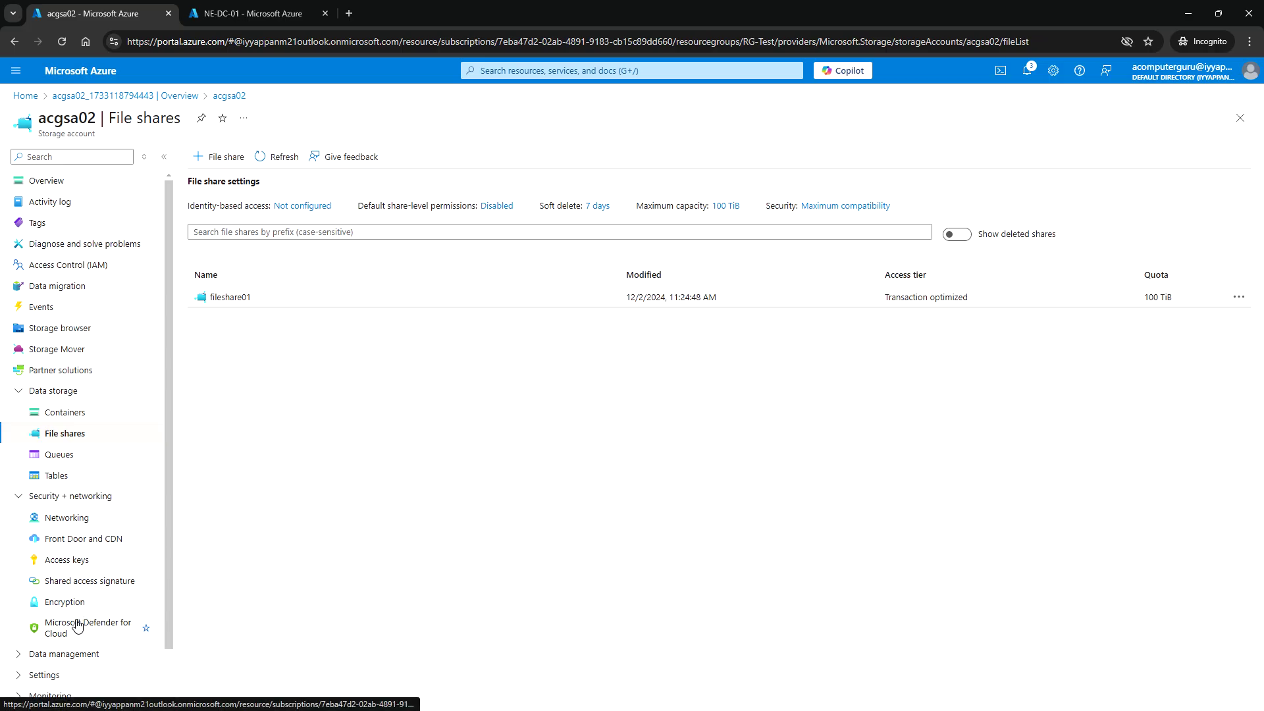
left_click(88, 524)
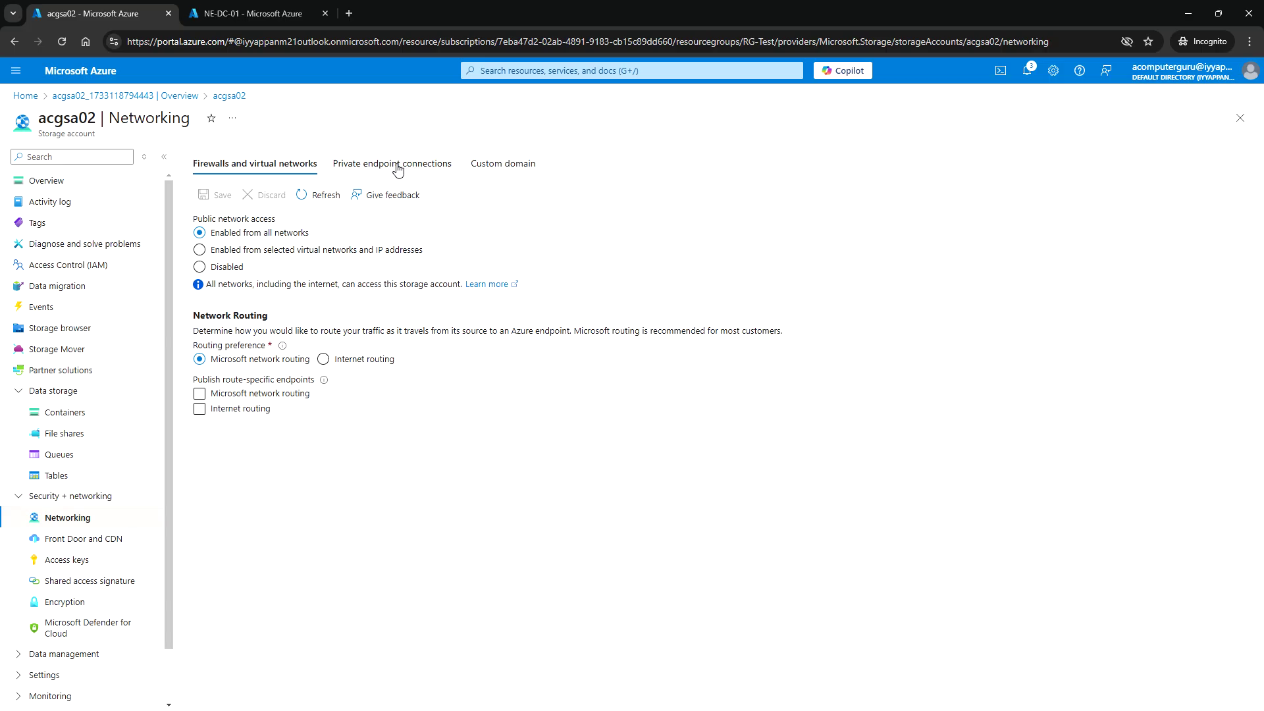
left_click(412, 170)
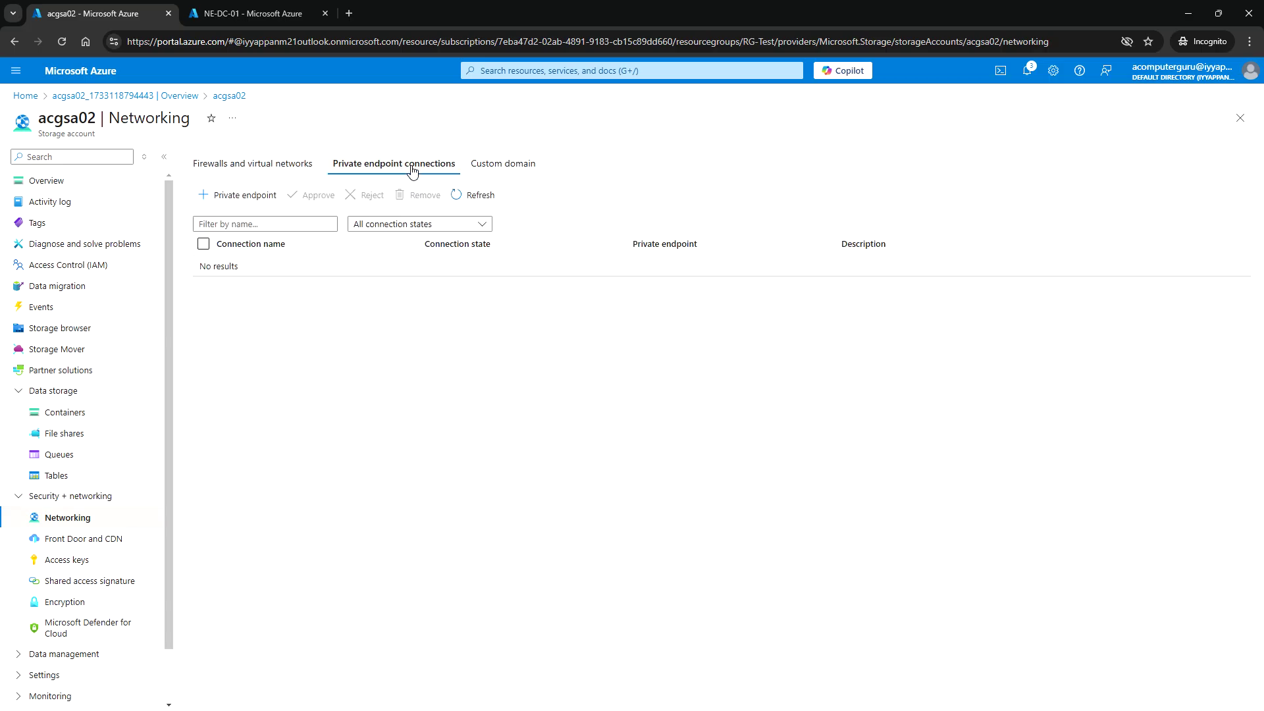
left_click(250, 198)
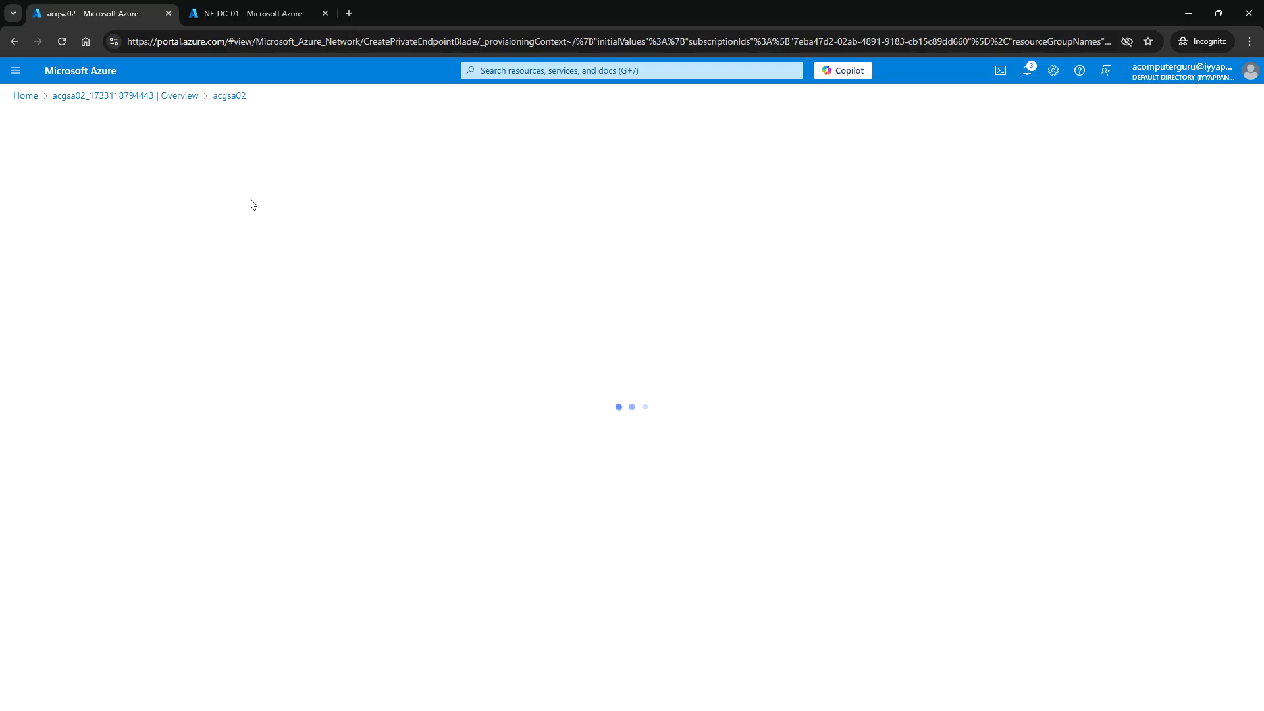
left_click(216, 334)
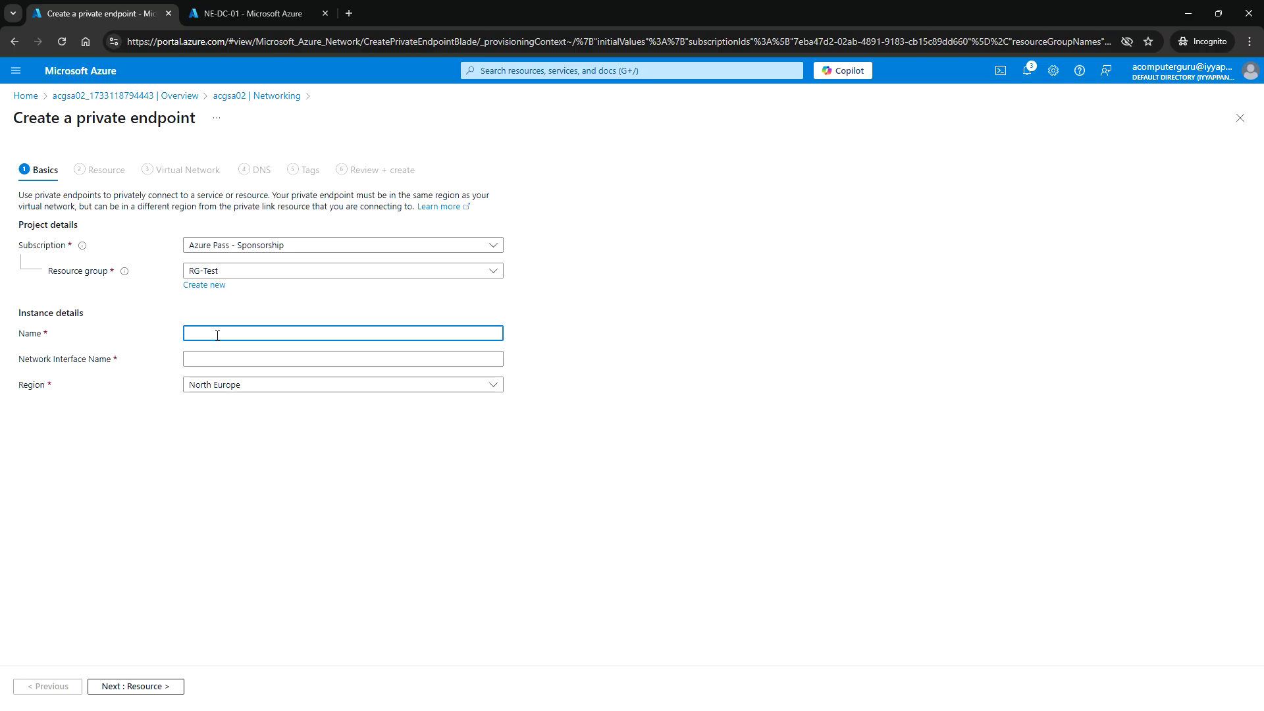
type("PE-AFS")
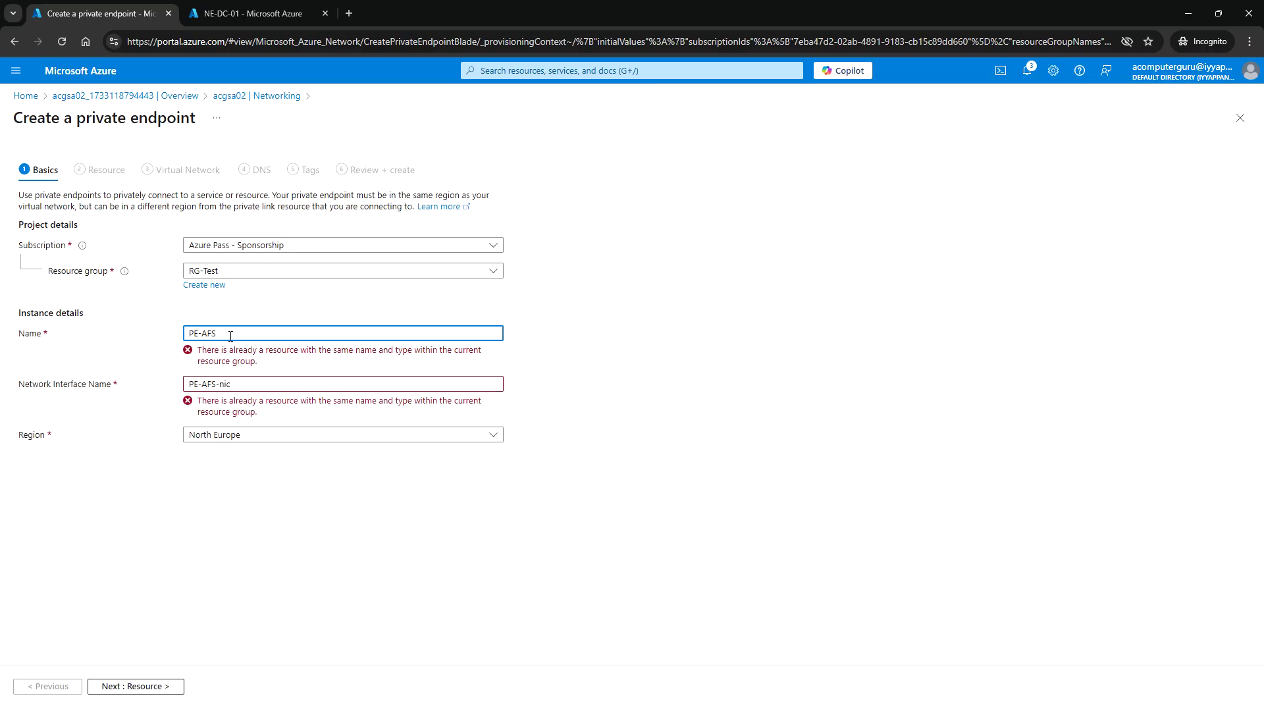
type("01")
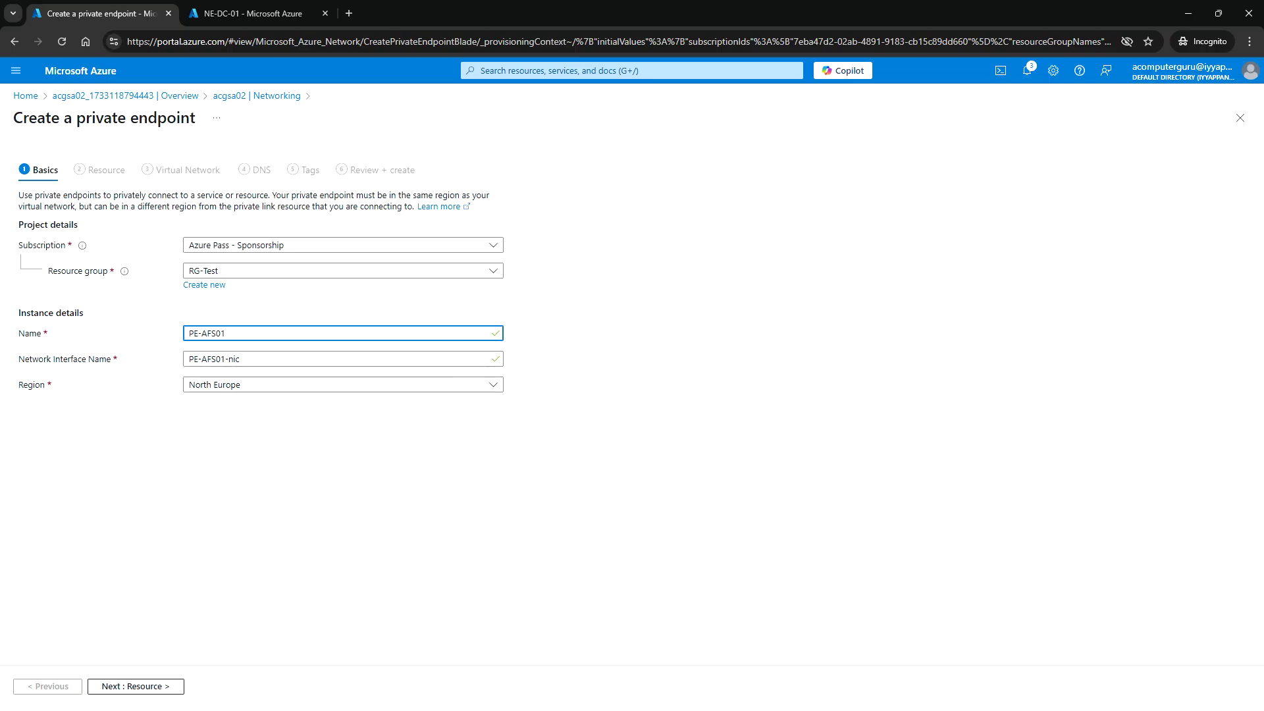
Set PE-AFS01's target sub-resource to file.
left_click(152, 686)
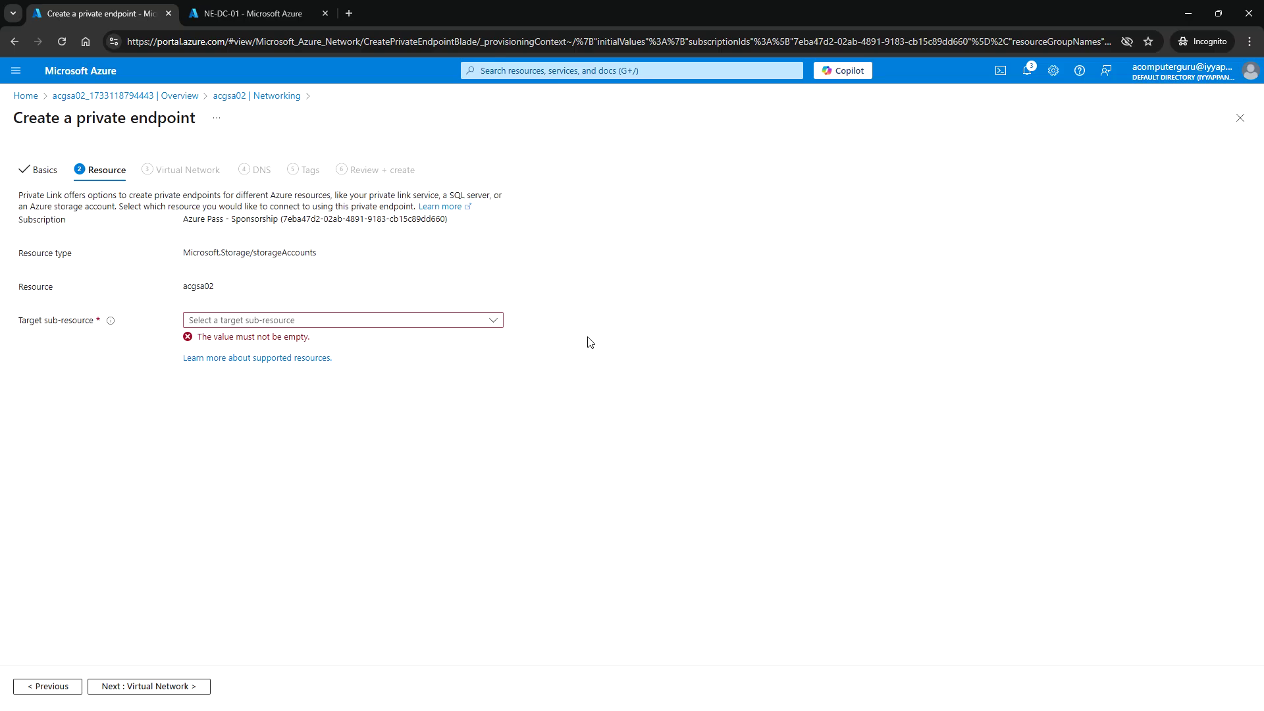
left_click(493, 322)
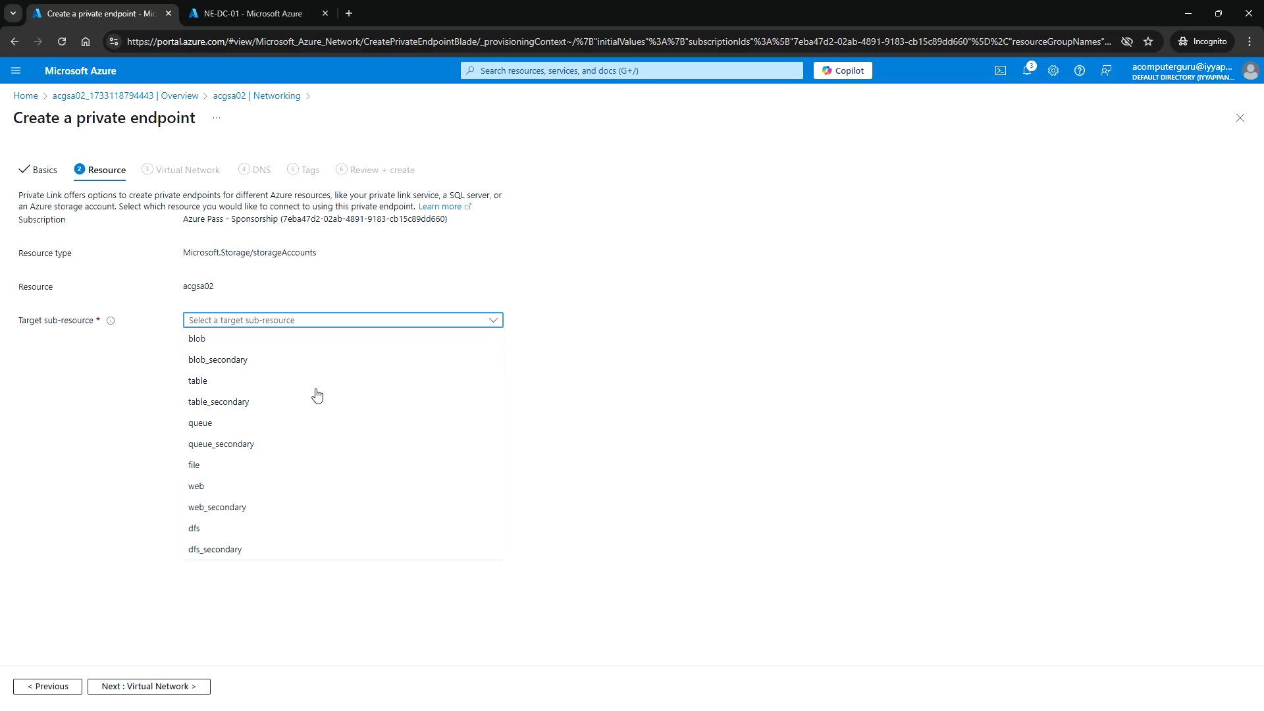
left_click(293, 468)
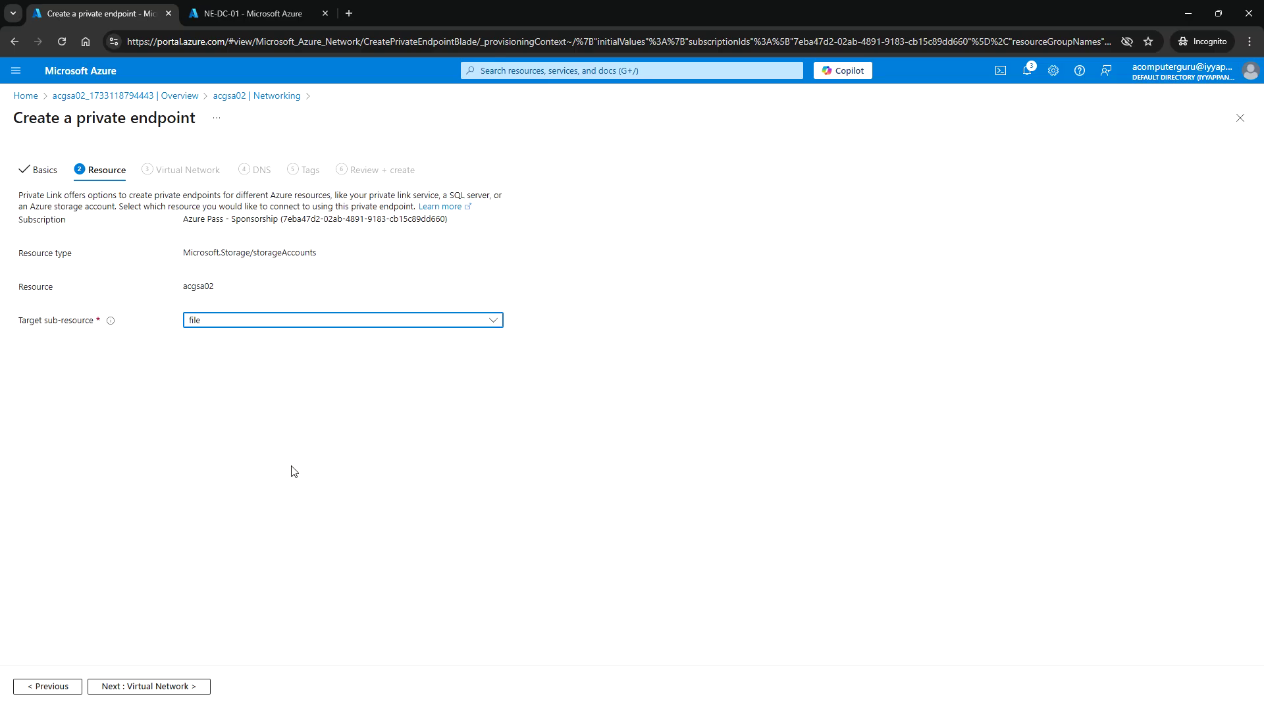
left_click(187, 686)
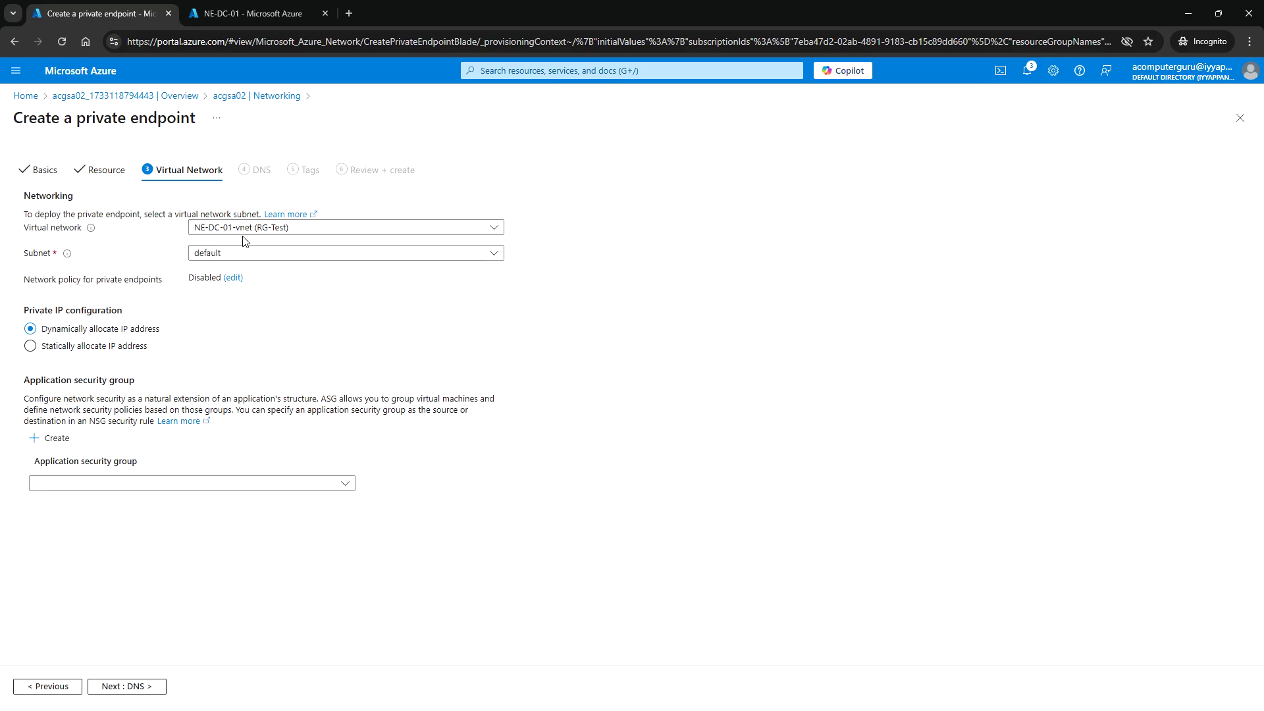
Put PE-AFS01 on the default subnet with private DNS zone integration set to No.
left_click(494, 254)
left_click(536, 285)
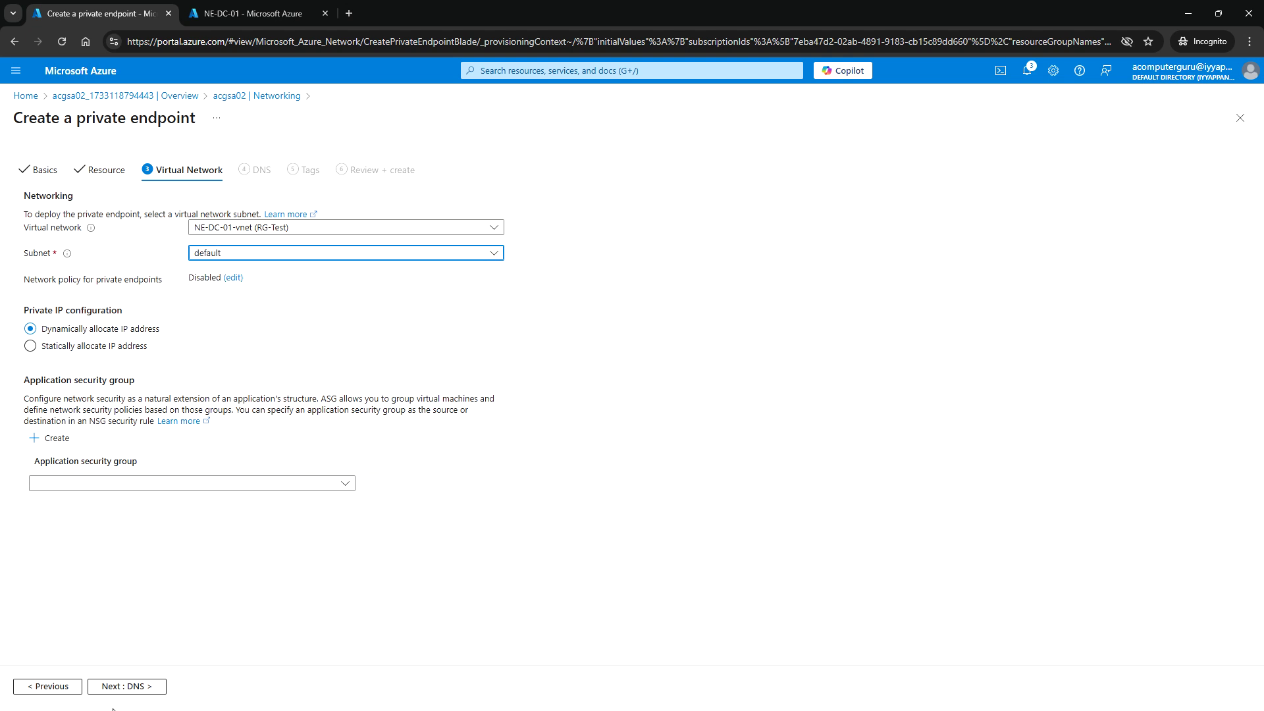
left_click(130, 688)
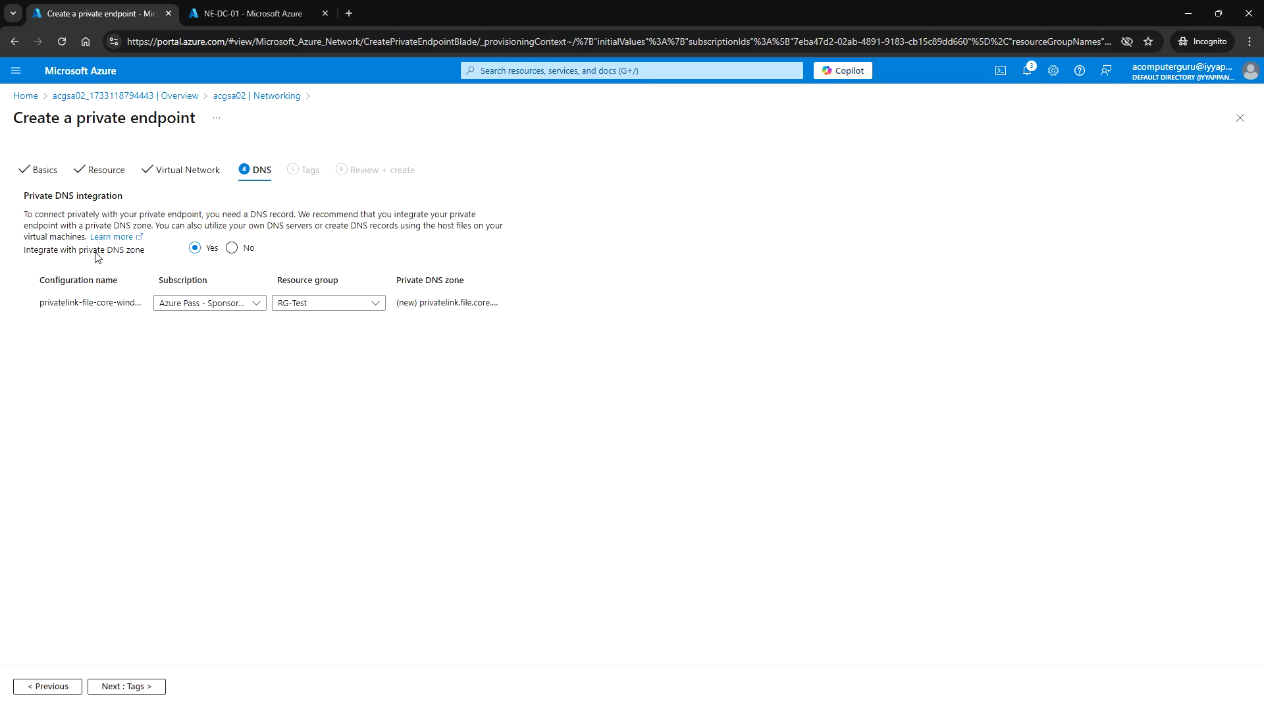
left_click(233, 249)
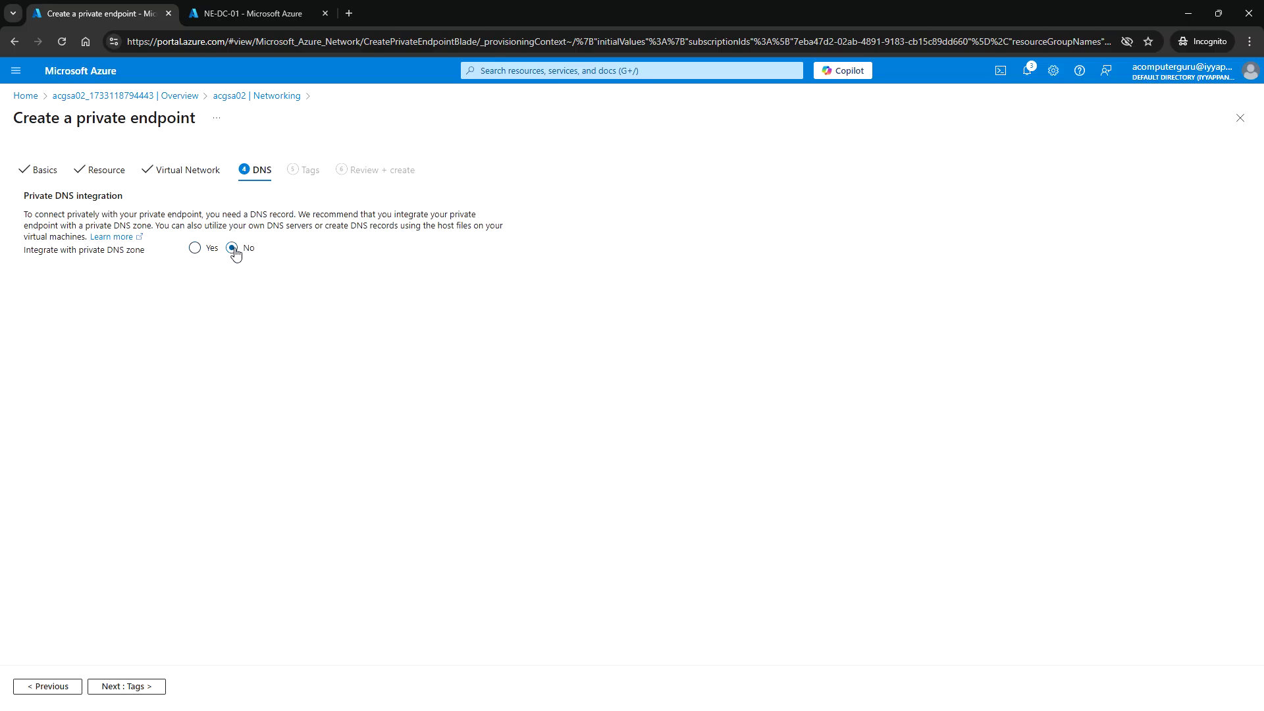
left_click(135, 690)
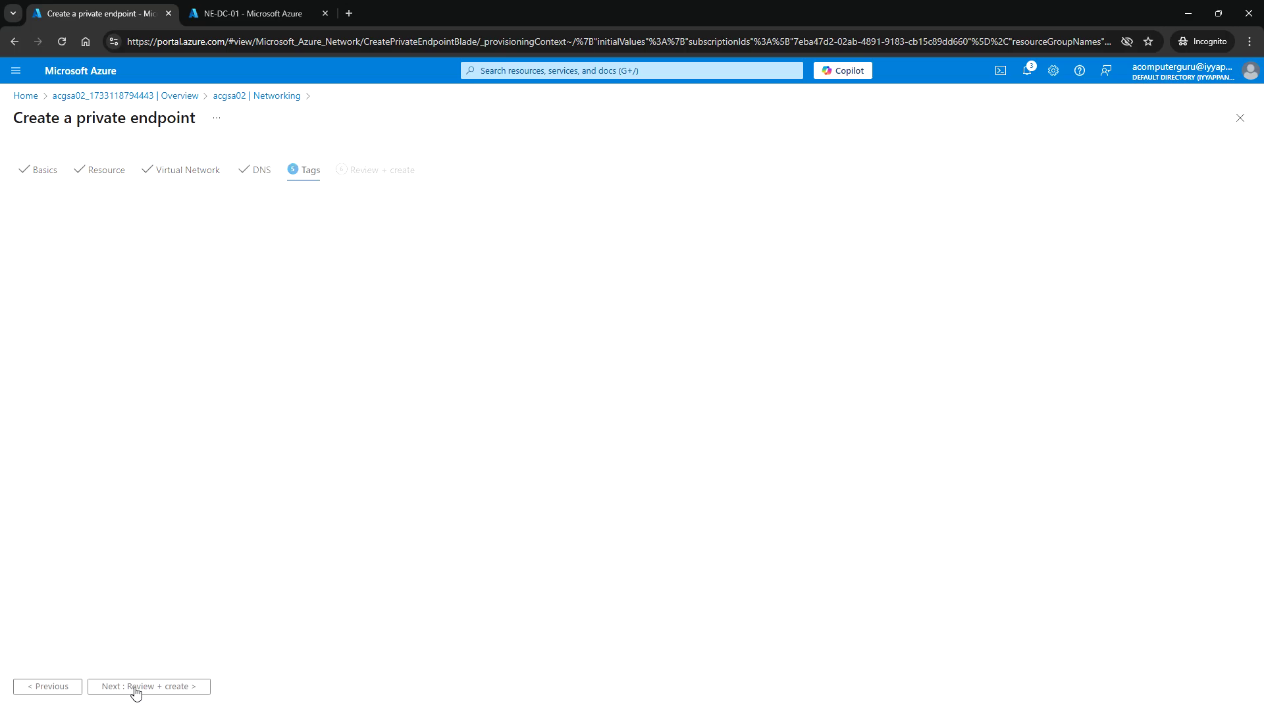
left_click(179, 692)
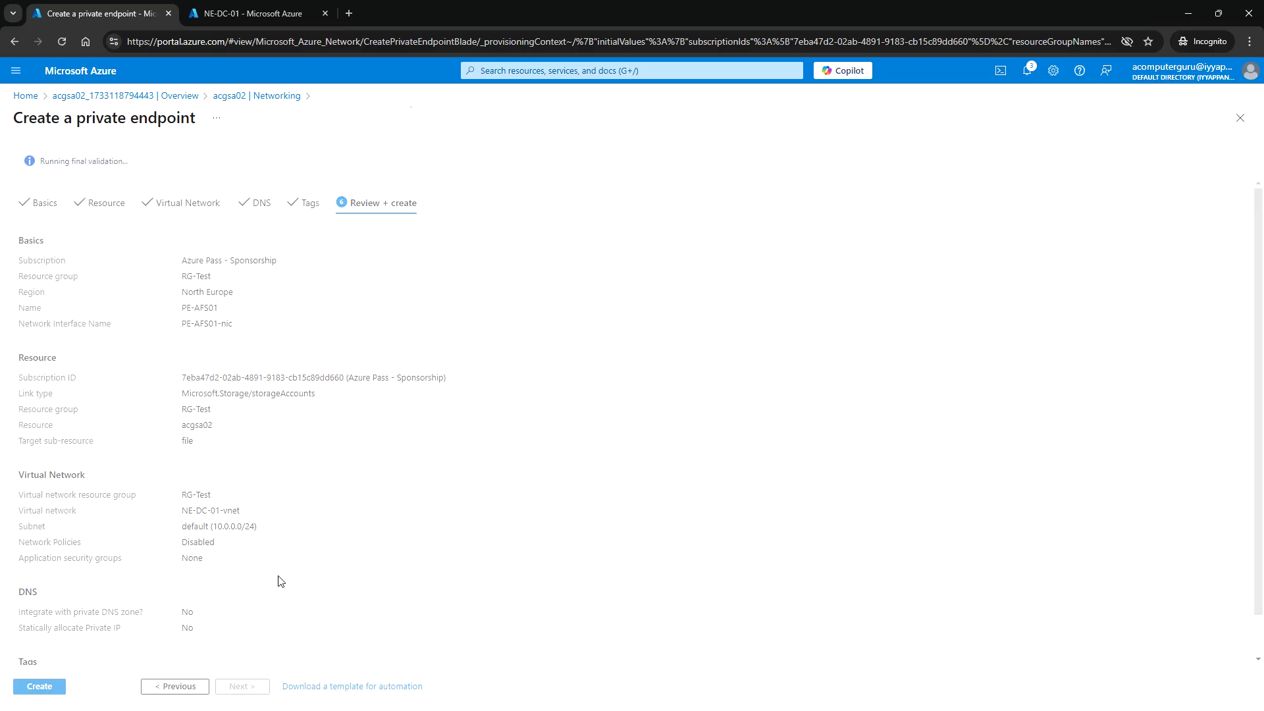
Deploy PE-AFS01, view the new endpoint, then return to the Home dashboard.
scroll(282, 582, "down", 1)
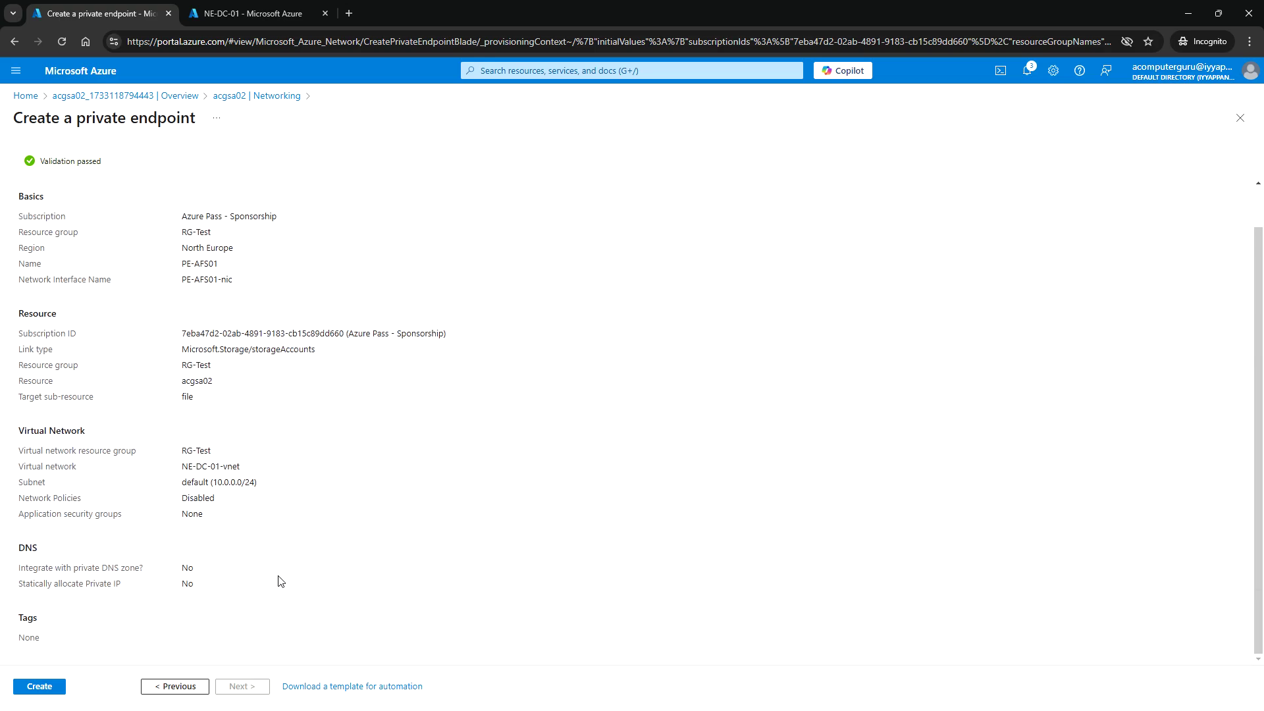
left_click(43, 687)
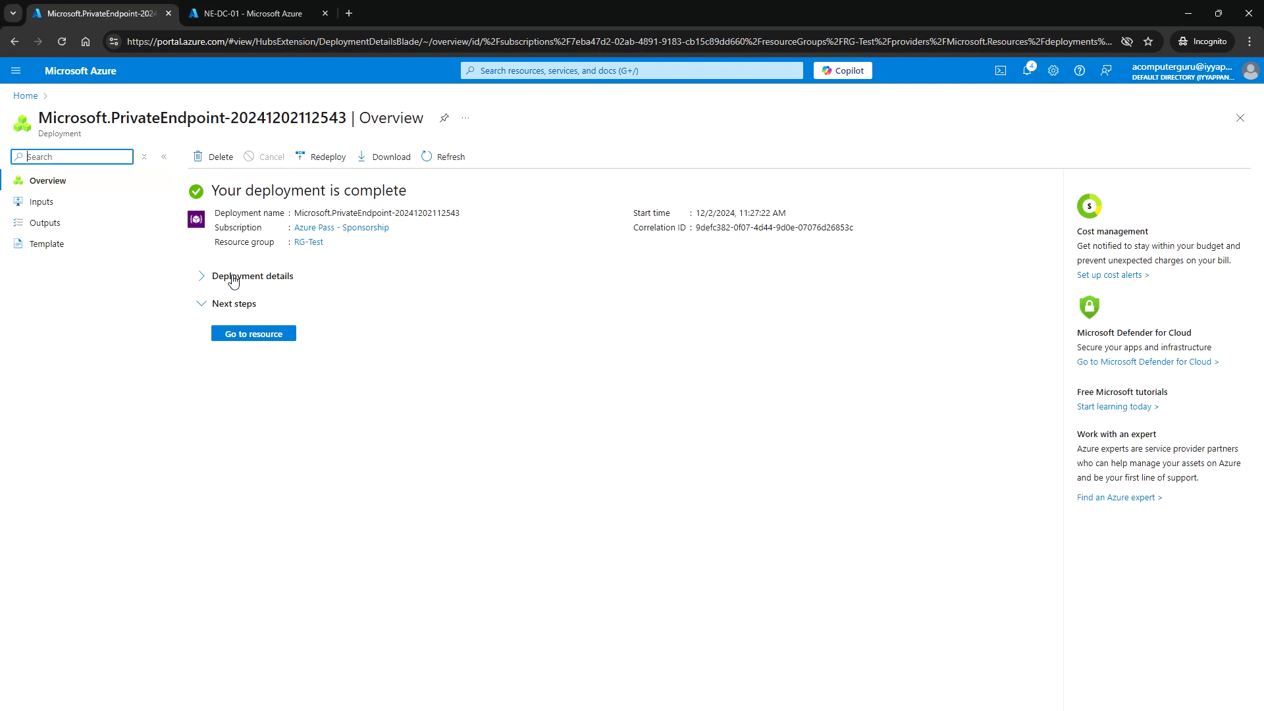
left_click(264, 336)
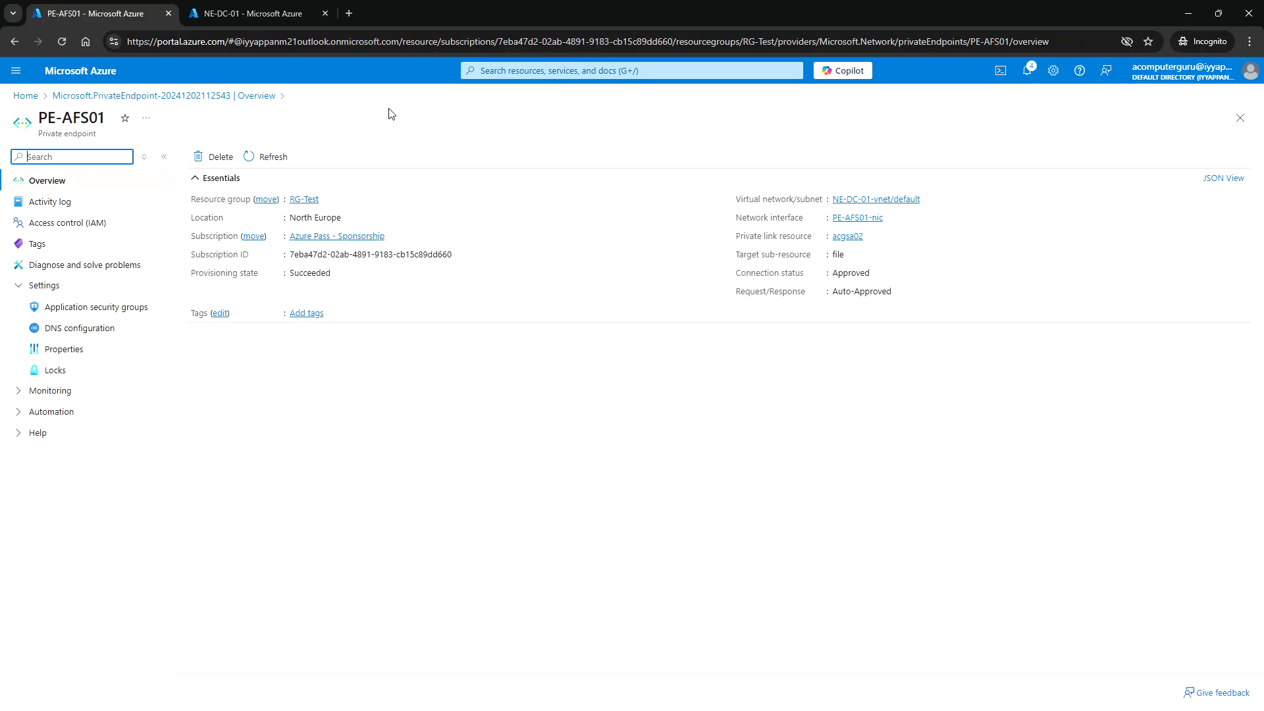
left_click(103, 96)
left_click(104, 89)
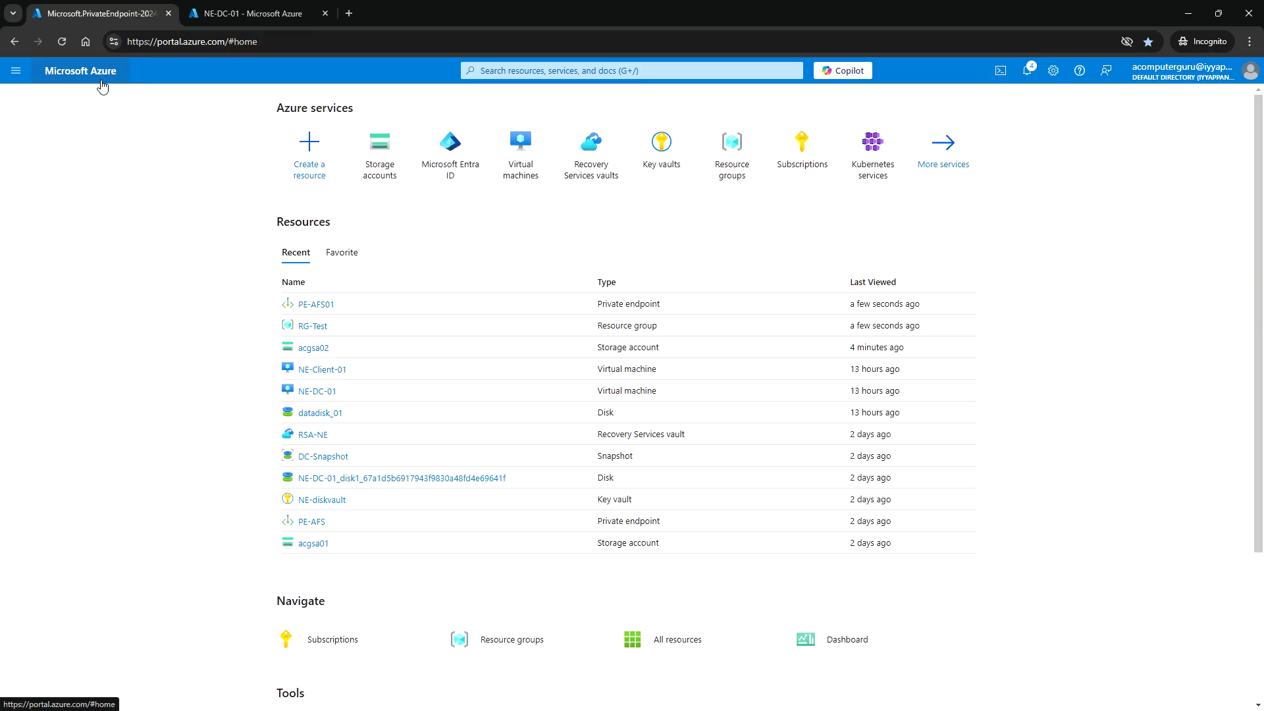
Go to PE-AFS01 via acgsa02's Networking private endpoint connections.
left_click(403, 169)
left_click(66, 283)
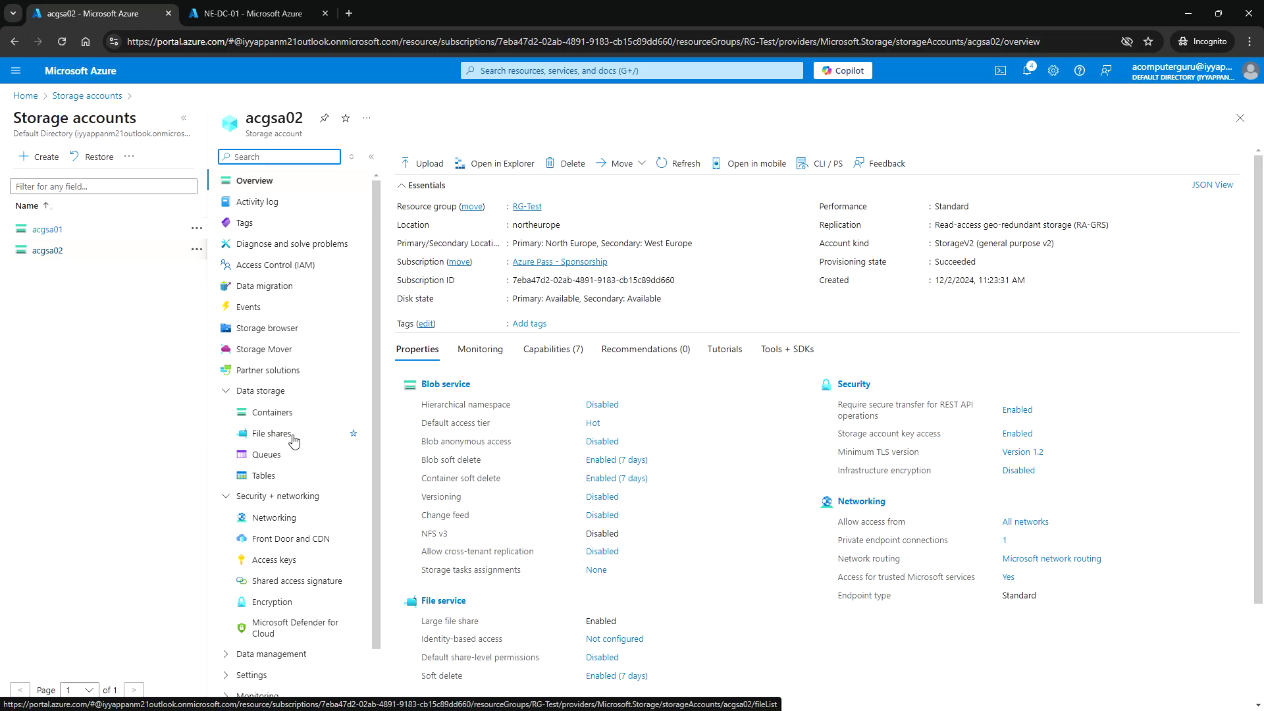
scroll(299, 461, "down", 1)
left_click(298, 378)
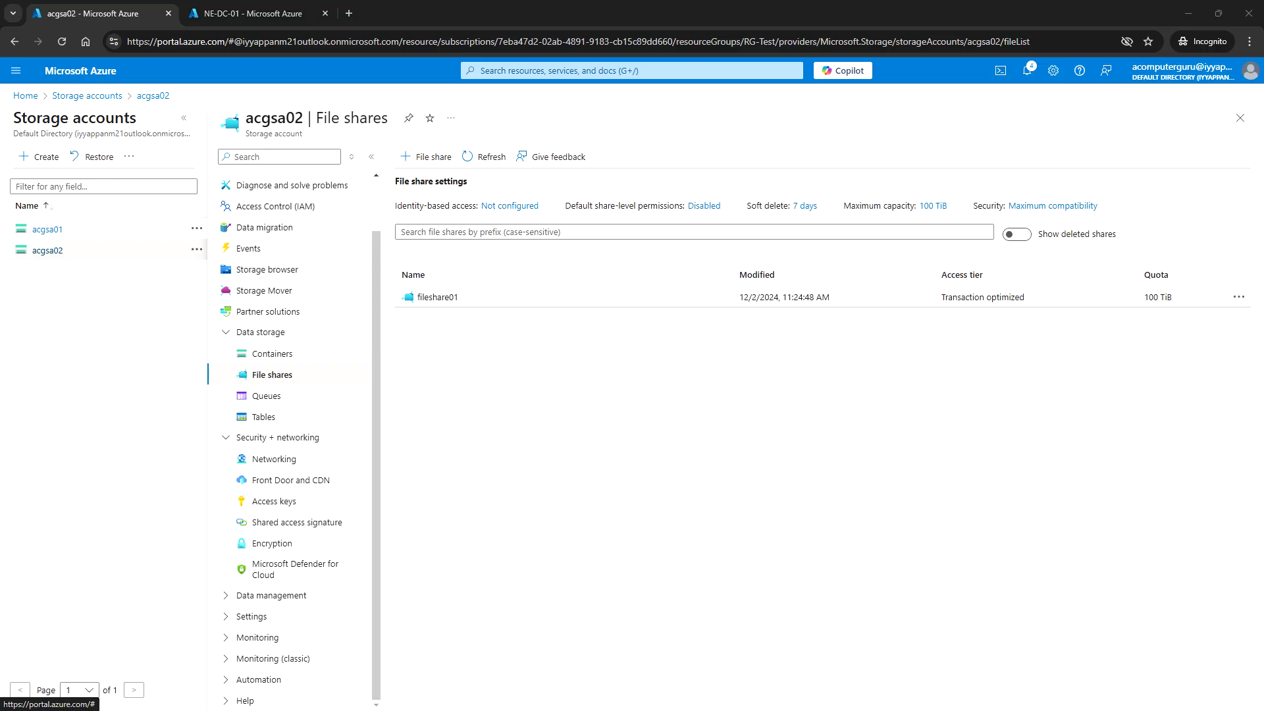
left_click(305, 465)
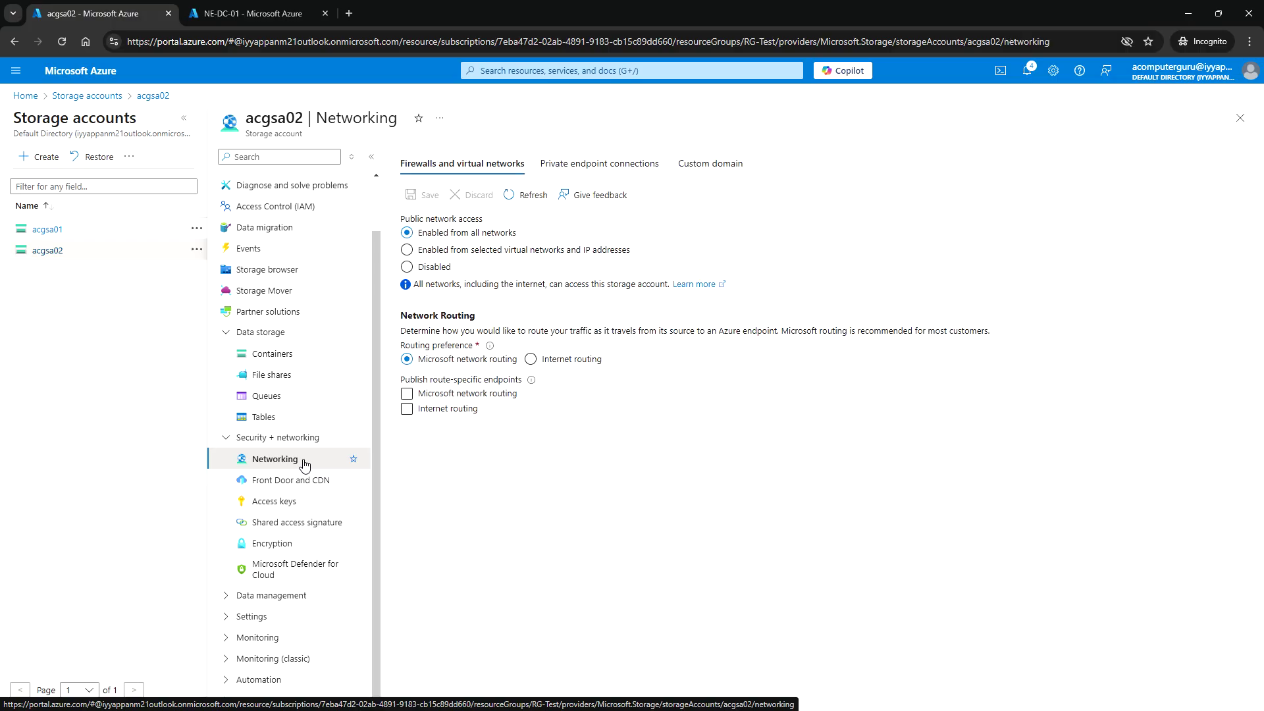
left_click(613, 164)
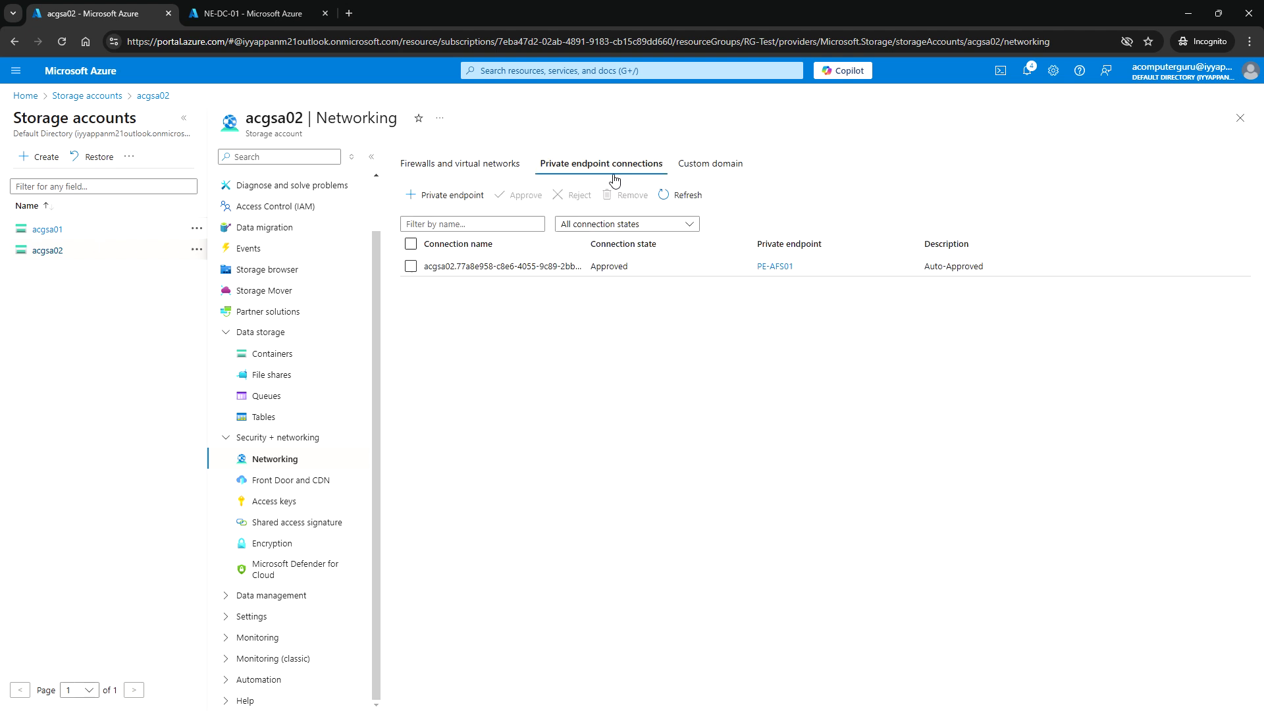
left_click(776, 272)
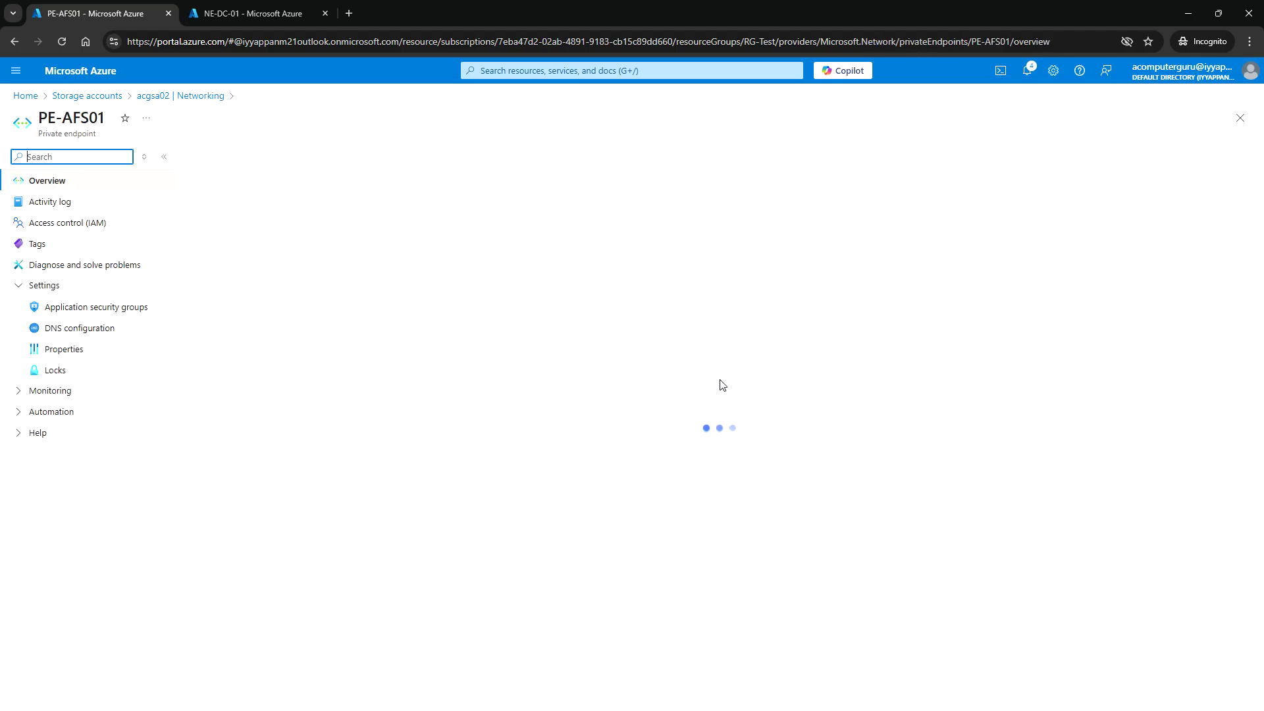
Show PE-AFS01's DNS configuration and select the acgsa02.file.core.windows.net FQDN (10.0.0.7).
left_click(82, 332)
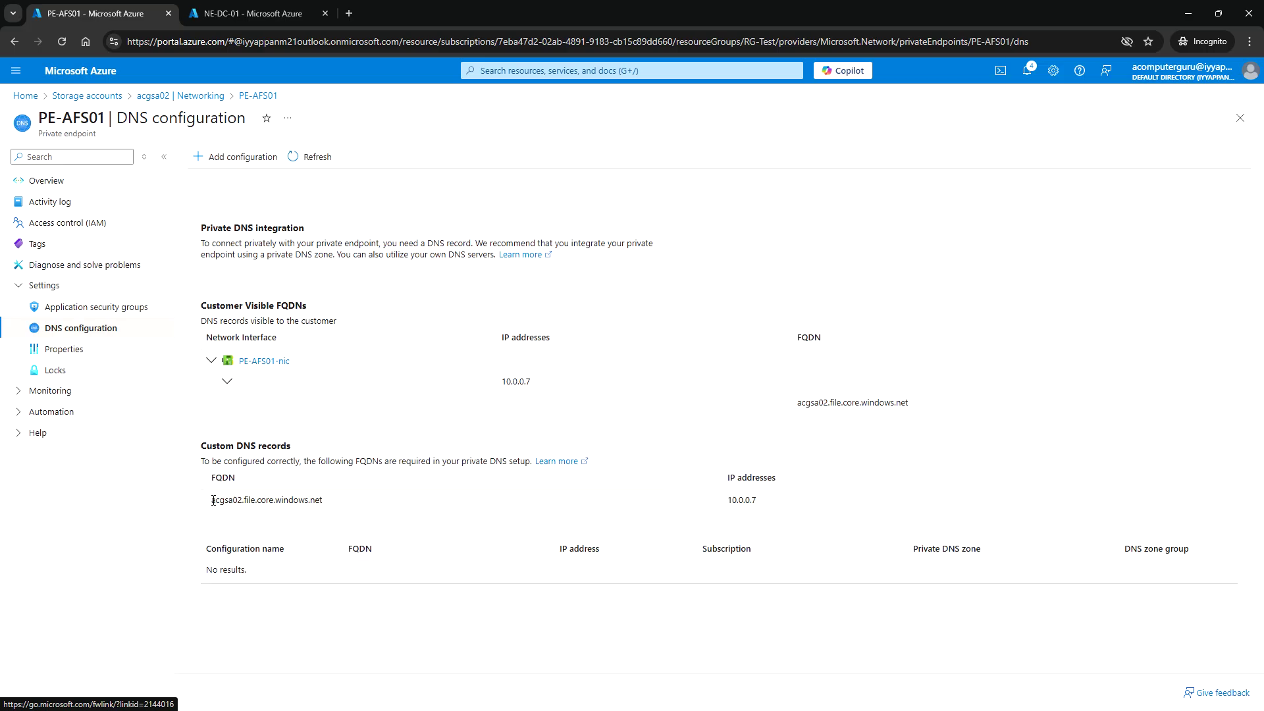
left_click_drag(212, 500, 322, 501)
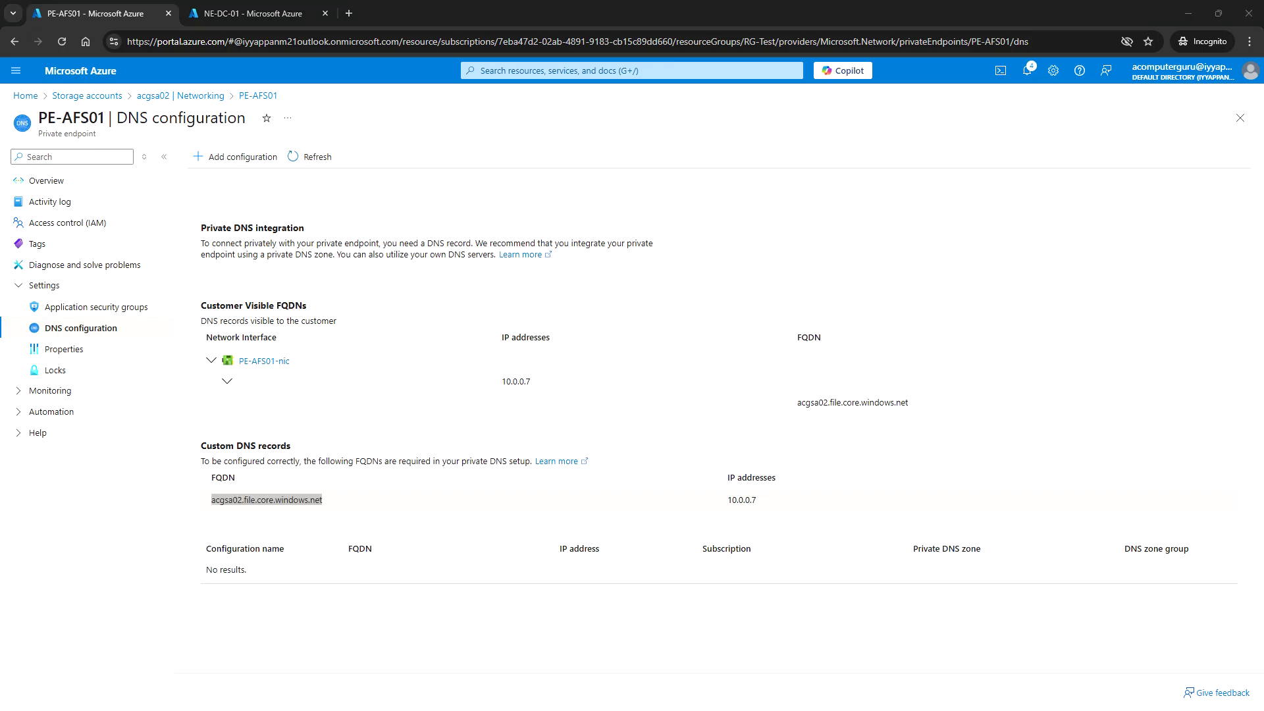
On the domain controller, add an AD-integrated primary forward lookup zone acgsa02.file.core.windows.net with default settings.
key("alt+Tab")
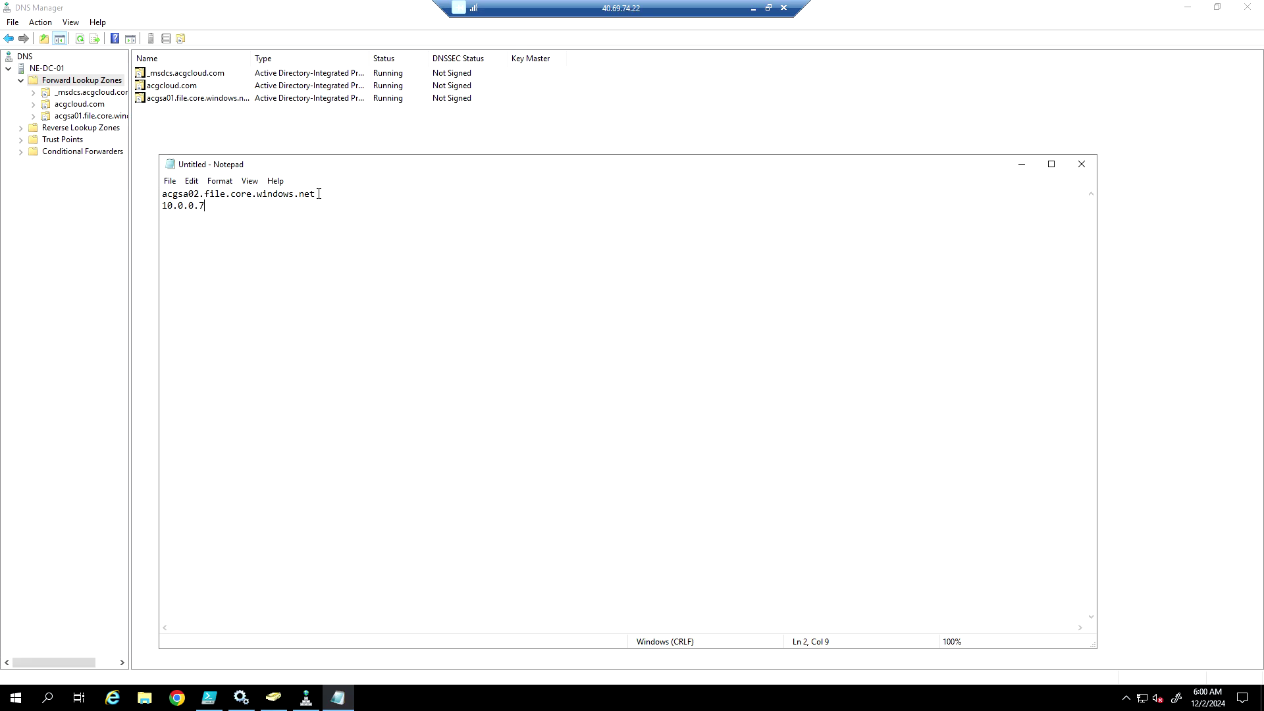
left_click_drag(318, 195, 155, 195)
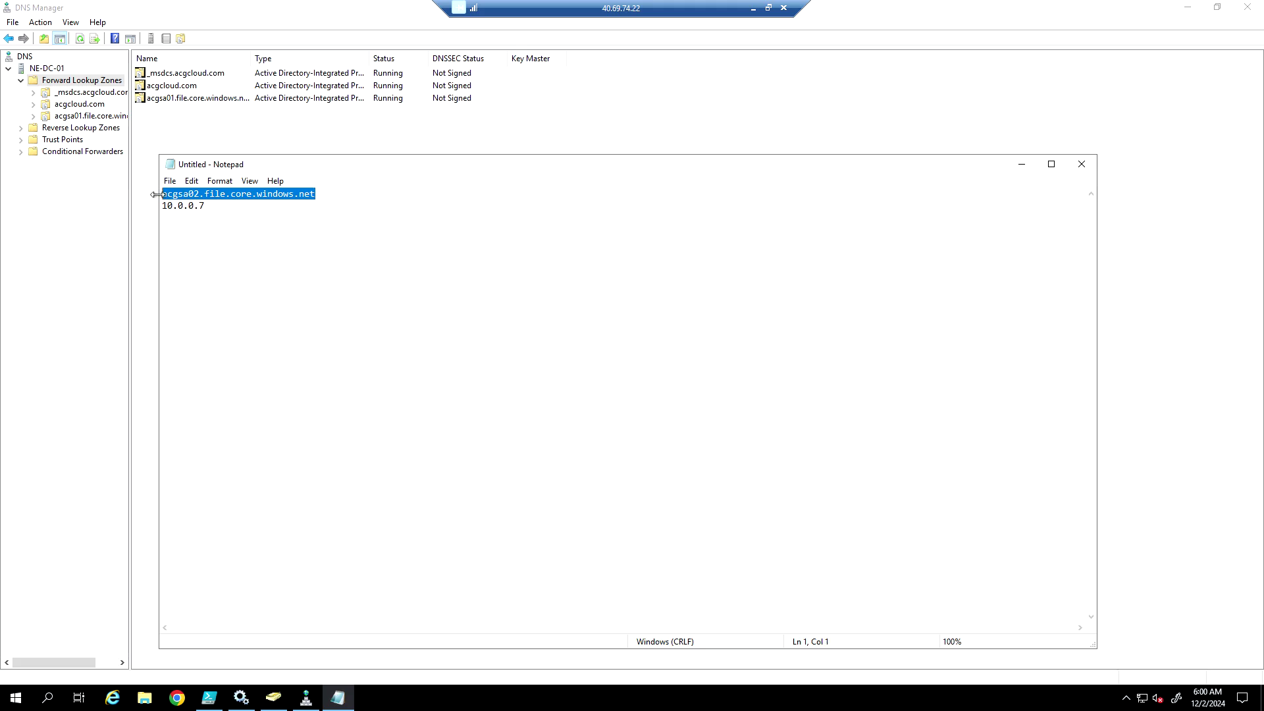
right_click(64, 79)
left_click(108, 86)
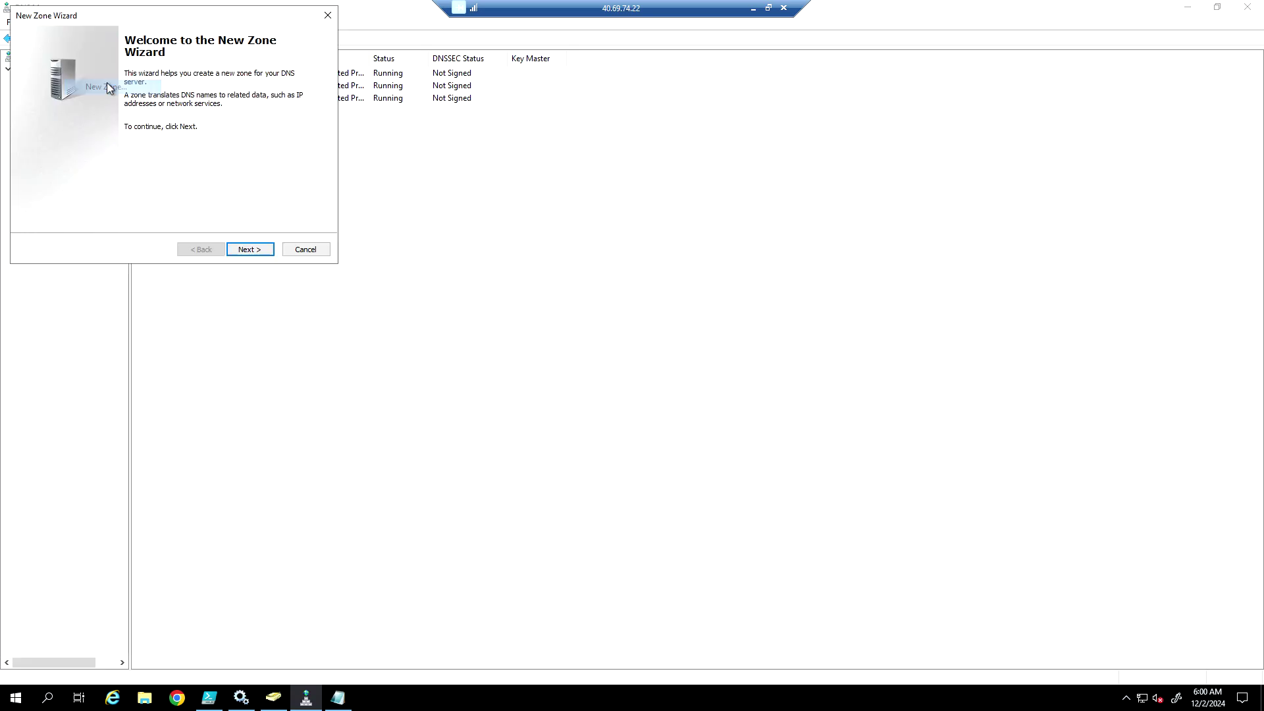
left_click(253, 250)
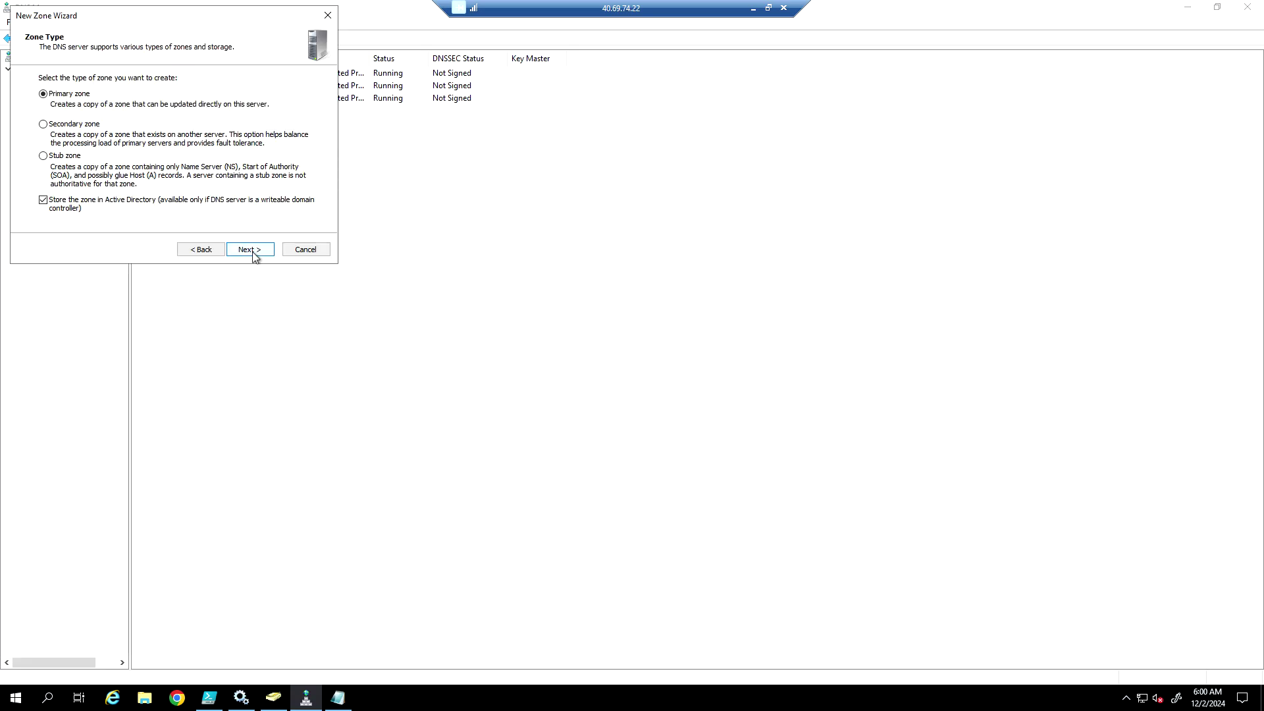
left_click(253, 251)
left_click(250, 250)
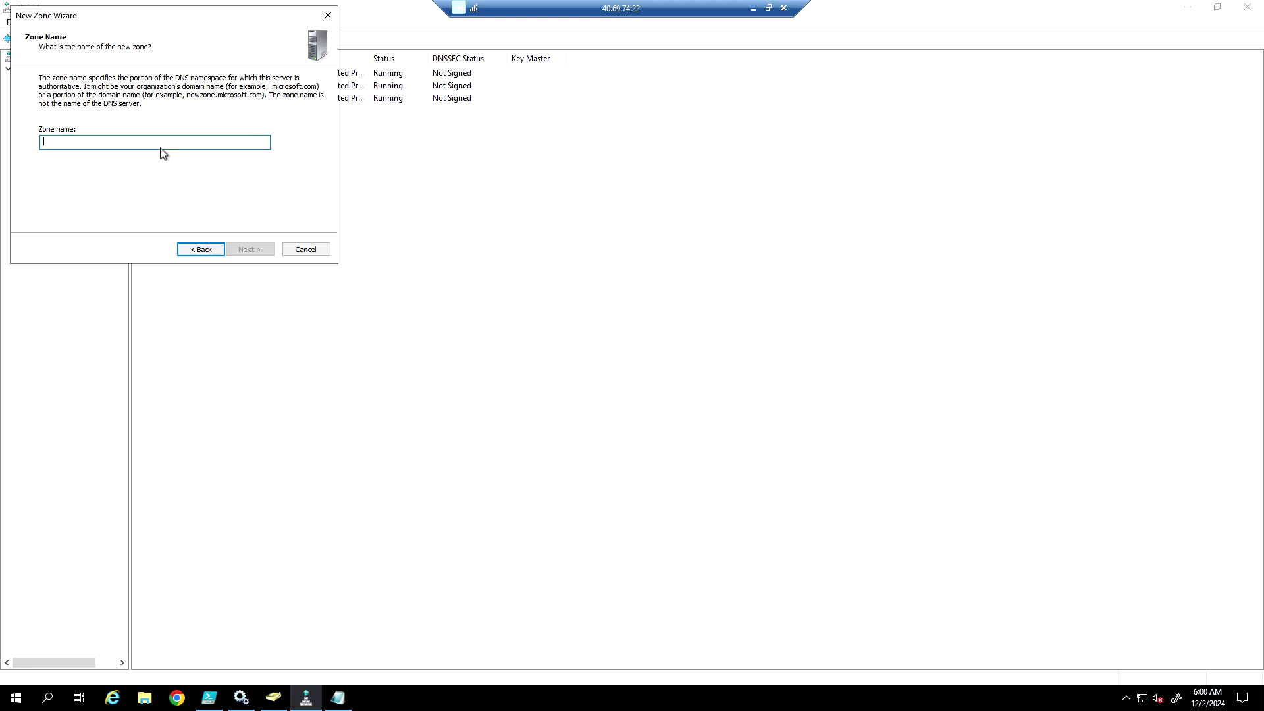
key("ctrl+v")
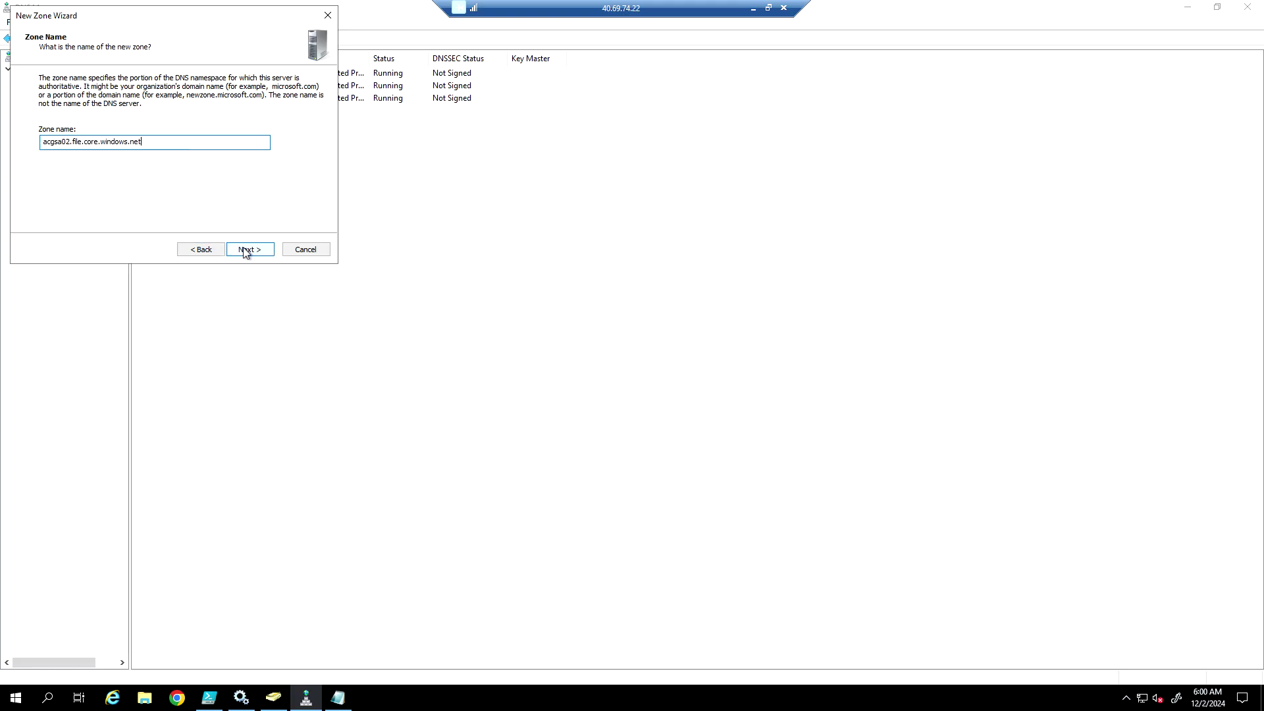
left_click(250, 250)
left_click(249, 251)
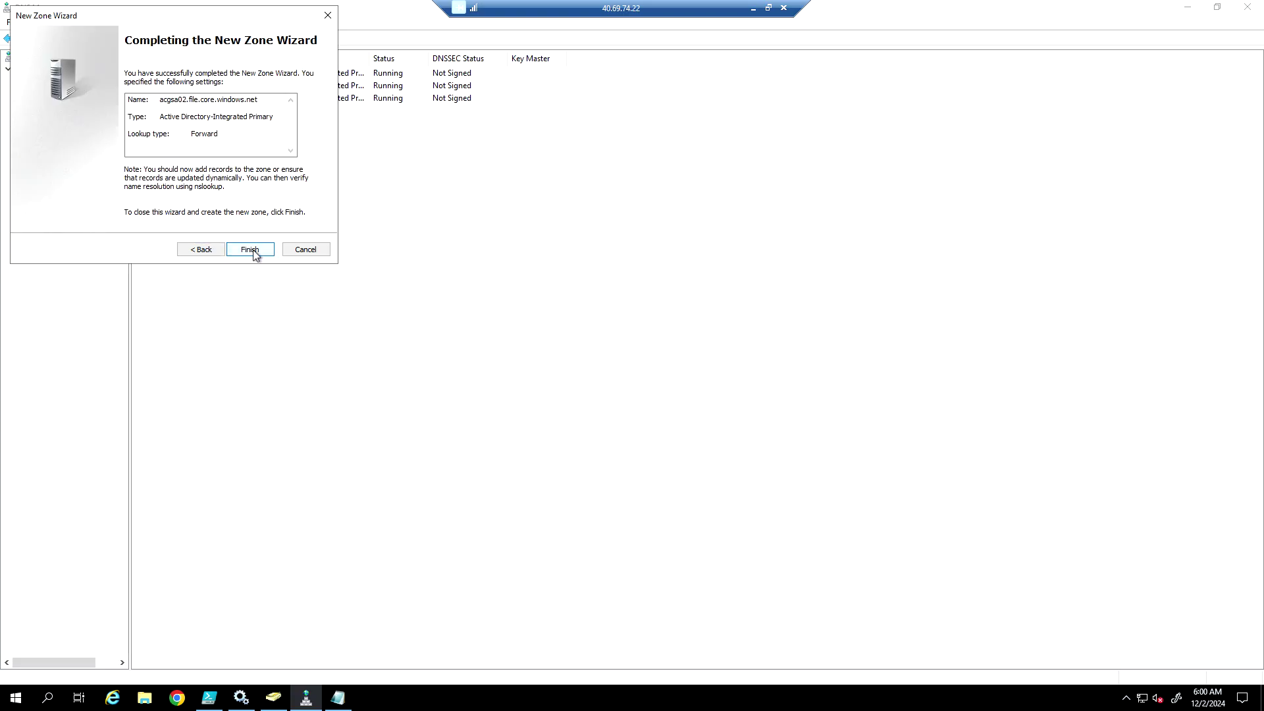
left_click(251, 250)
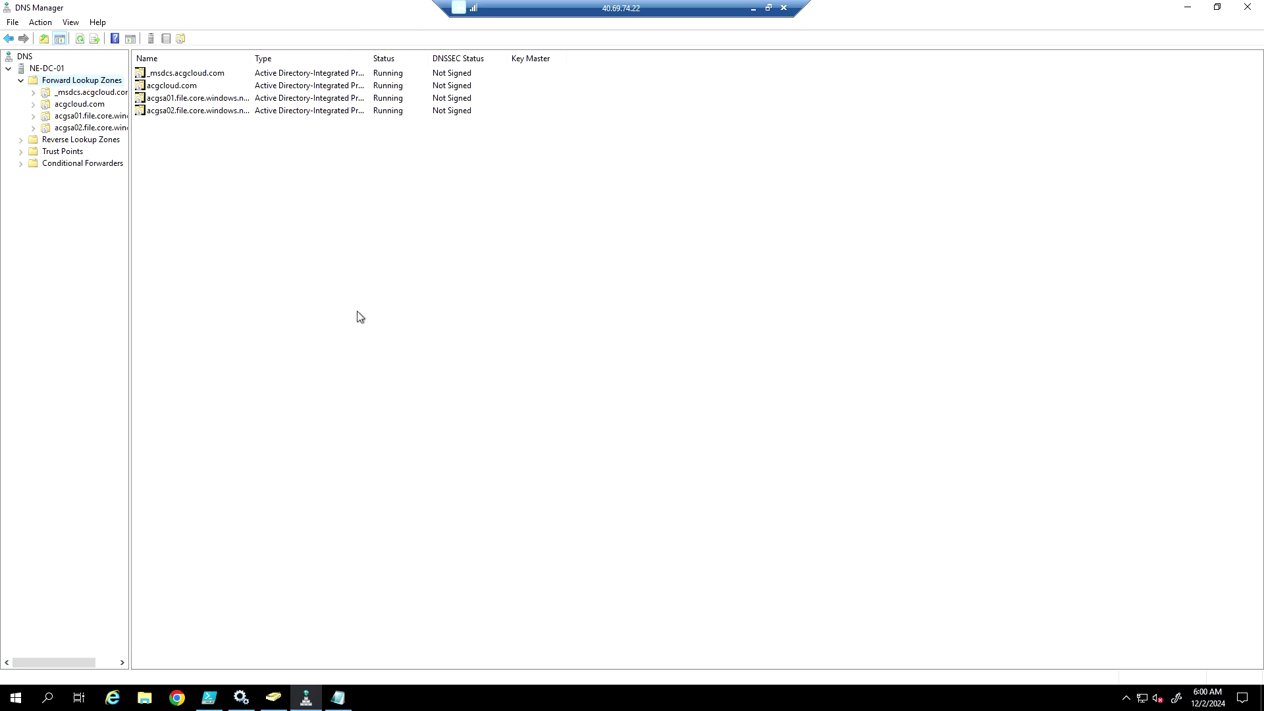
Add a Host (A) record for 10.0.0.7 in the acgsa02.file.core.windows.net zone.
left_click(71, 131)
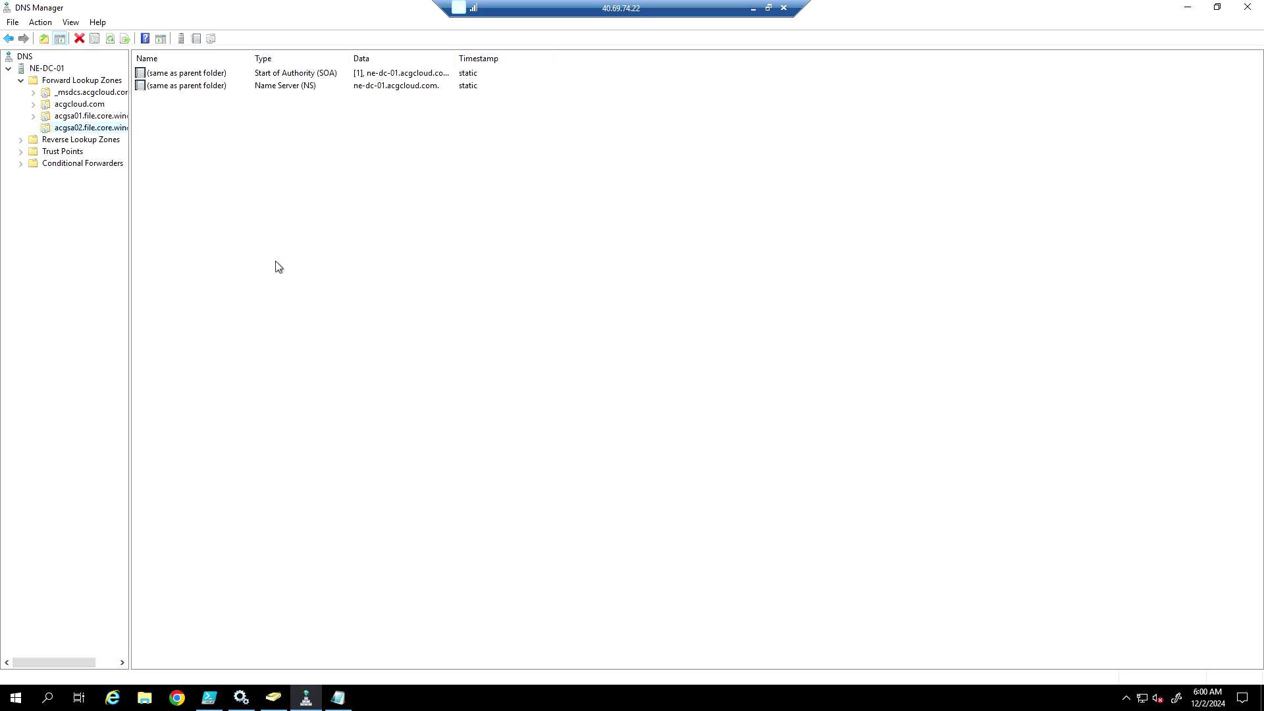
right_click(249, 246)
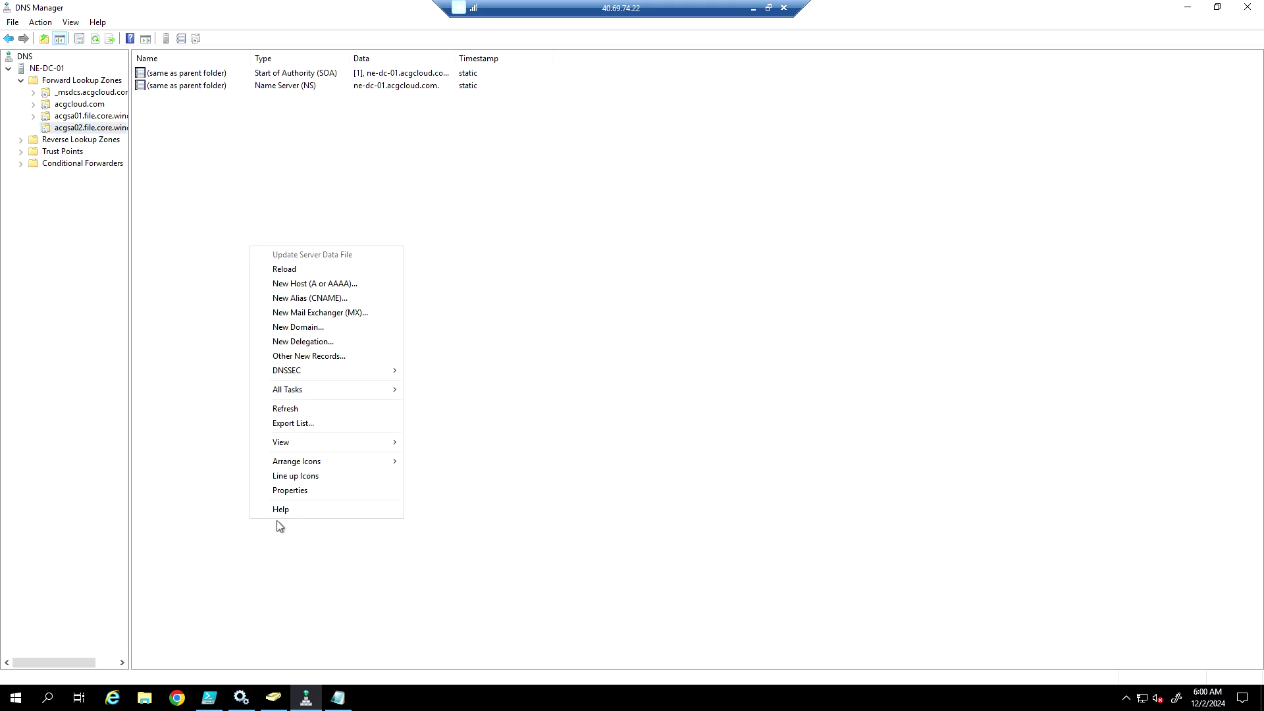
left_click(334, 287)
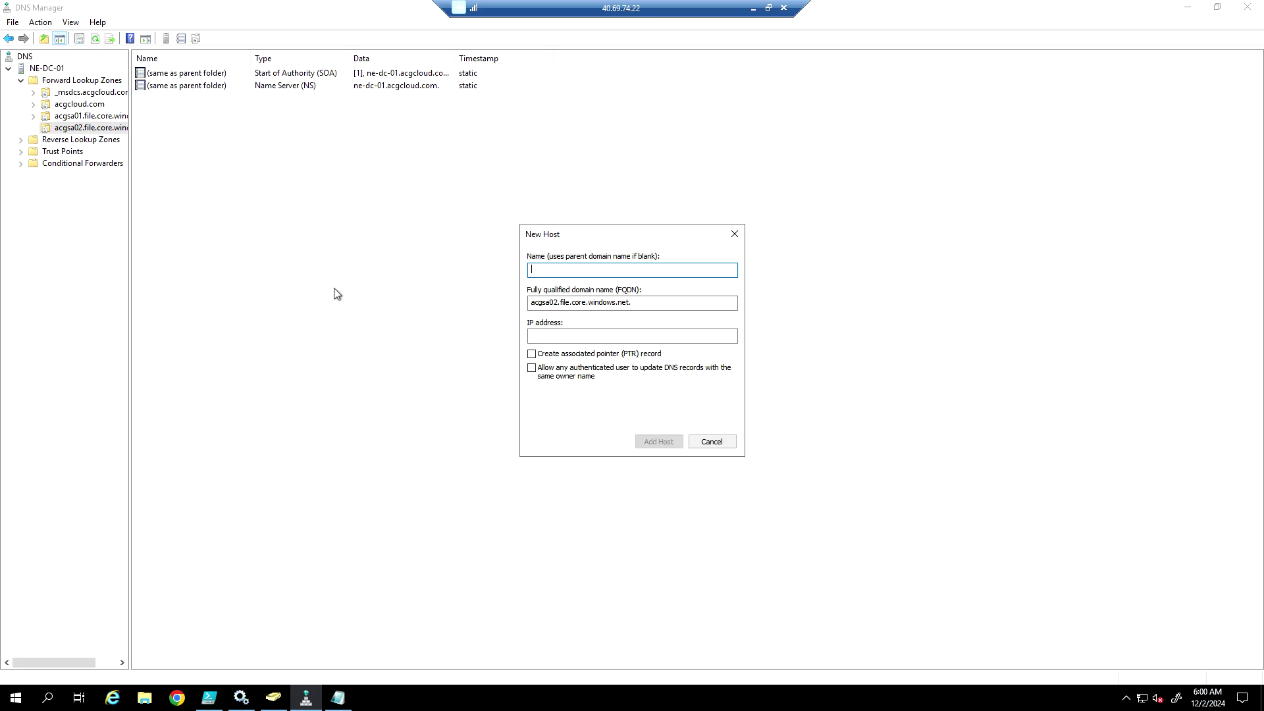
left_click_drag(646, 302, 534, 302)
left_click(559, 336)
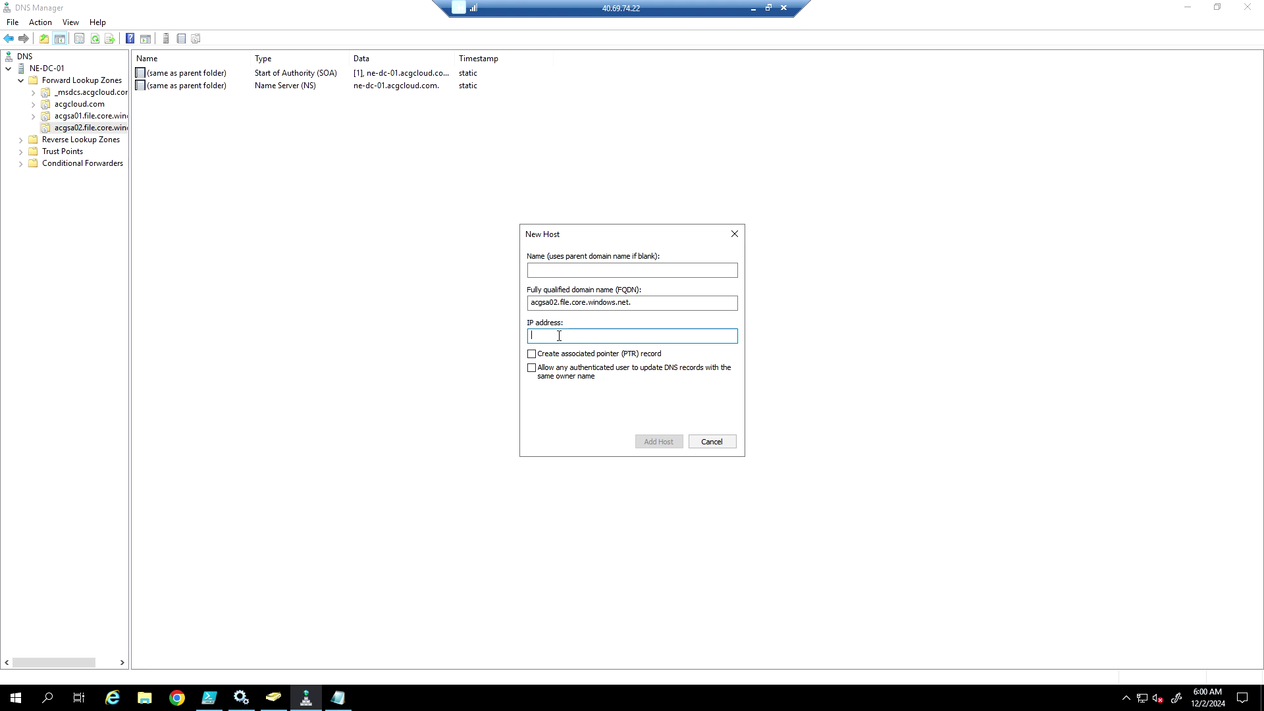
left_click(338, 697)
left_click_drag(206, 206, 161, 207)
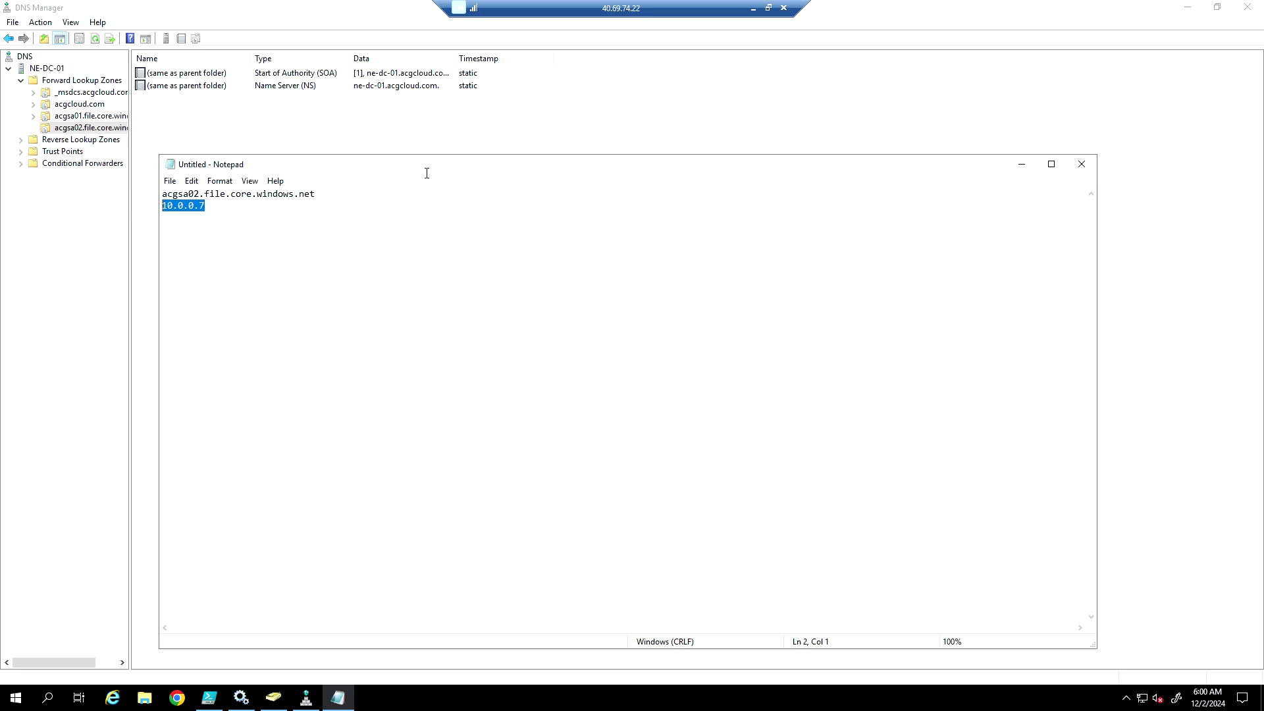
left_click(305, 697)
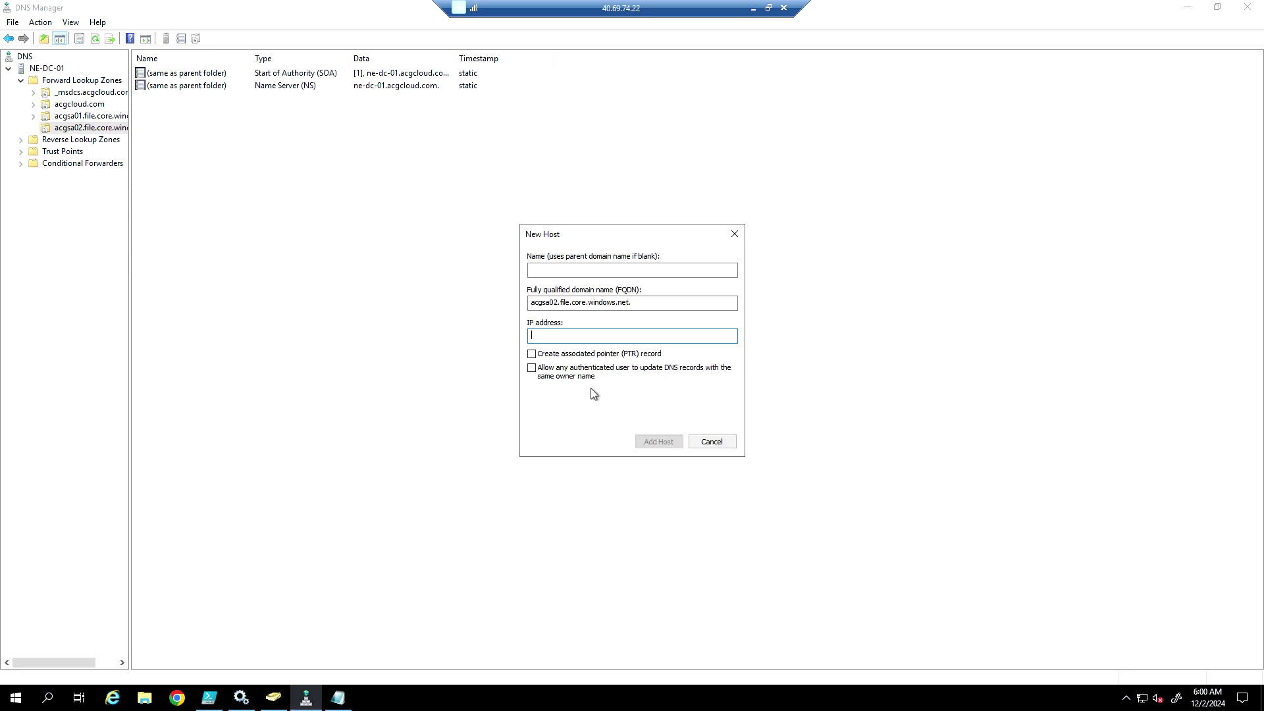
type("10.0.0.7")
left_click(667, 443)
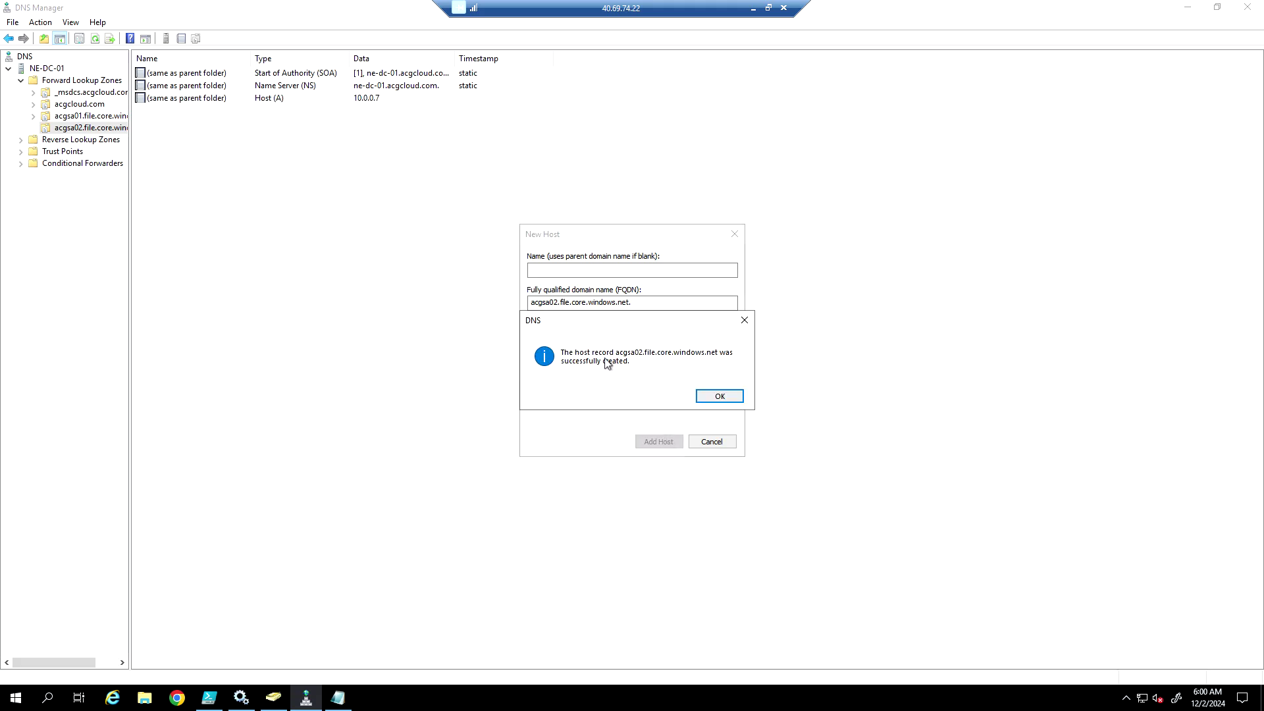
left_click(708, 396)
left_click(717, 442)
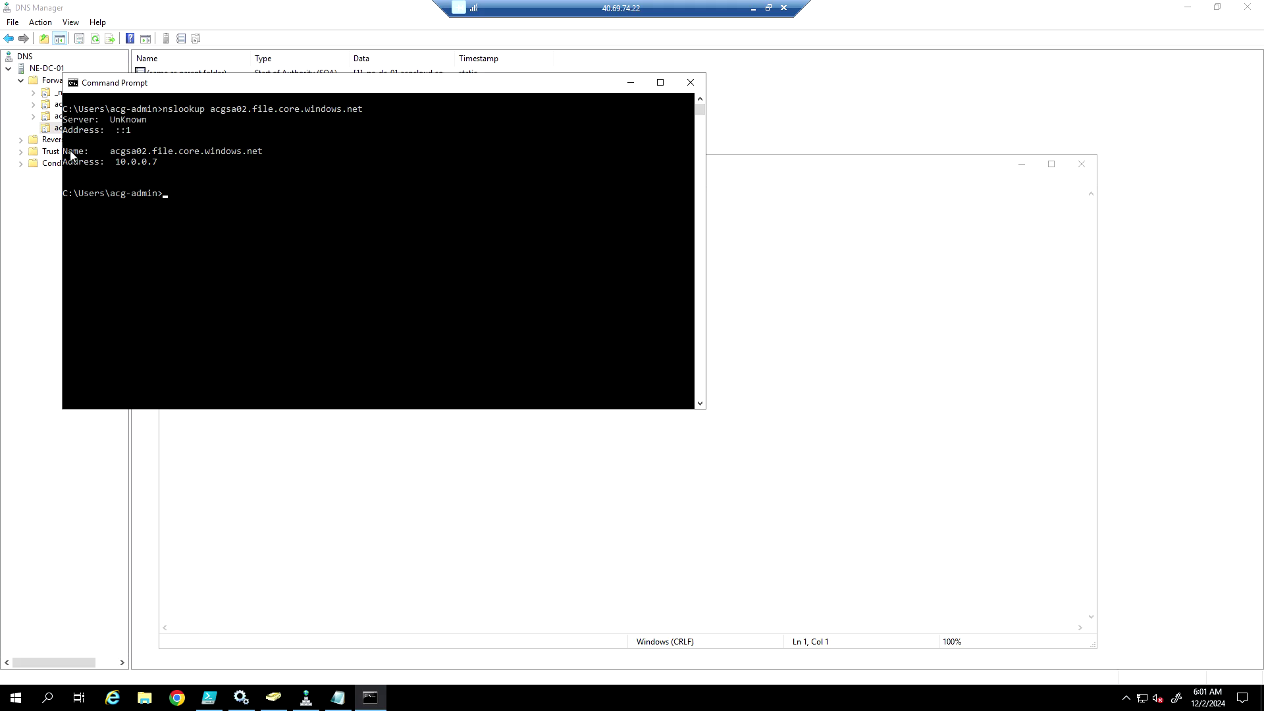
left_click(160, 162)
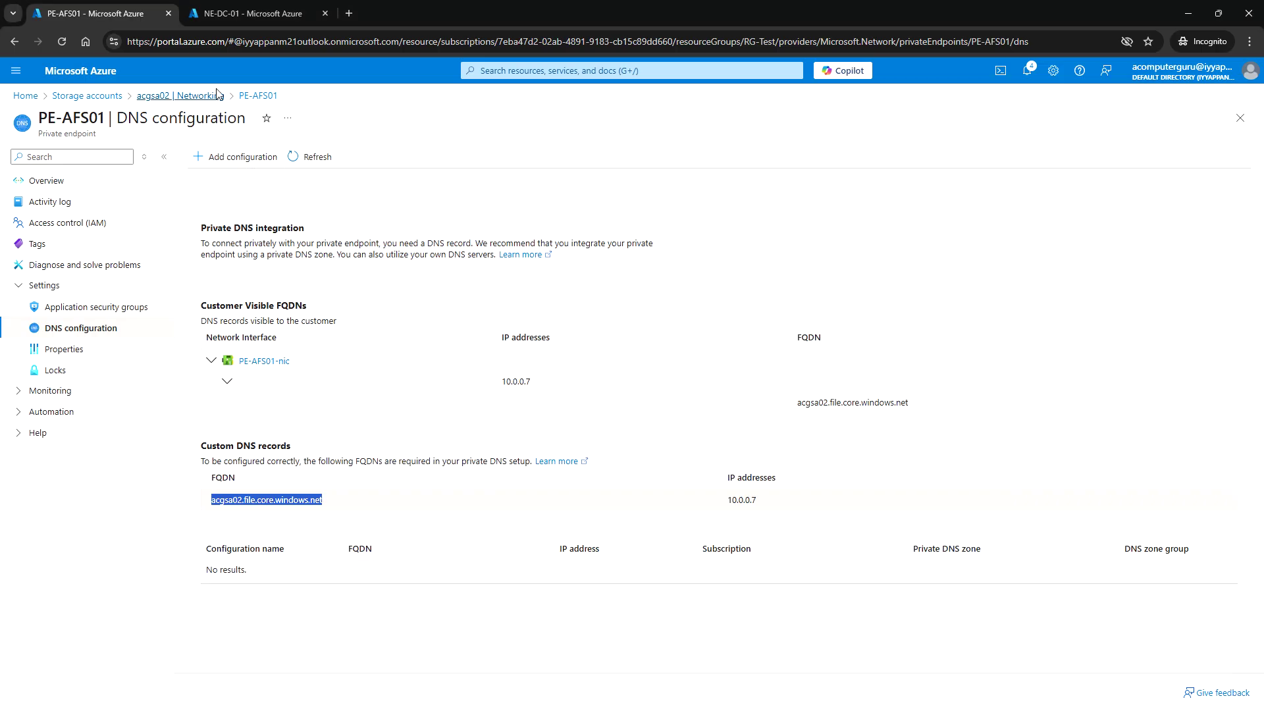
Return to the portal's virtual machines list and open the NE-Client-01 overview.
left_click(250, 13)
left_click(58, 234)
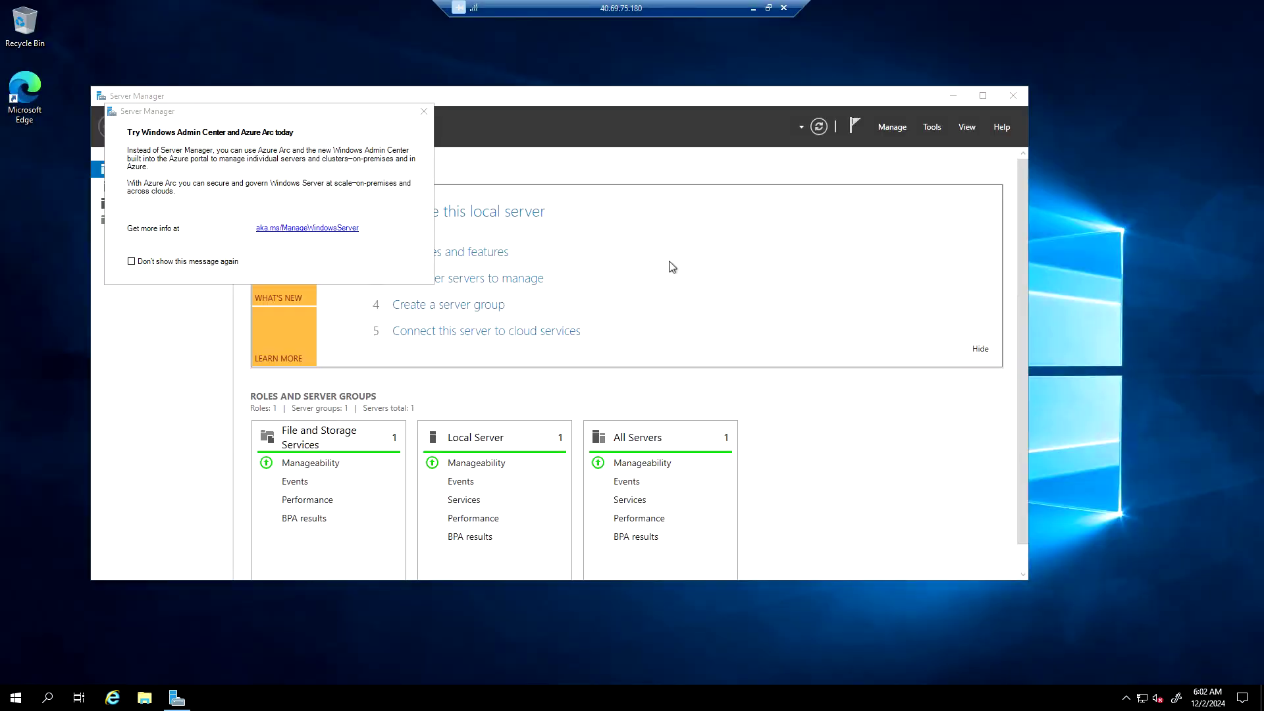
Close Server Manager on the client VM and refresh its desktop.
left_click(1012, 100)
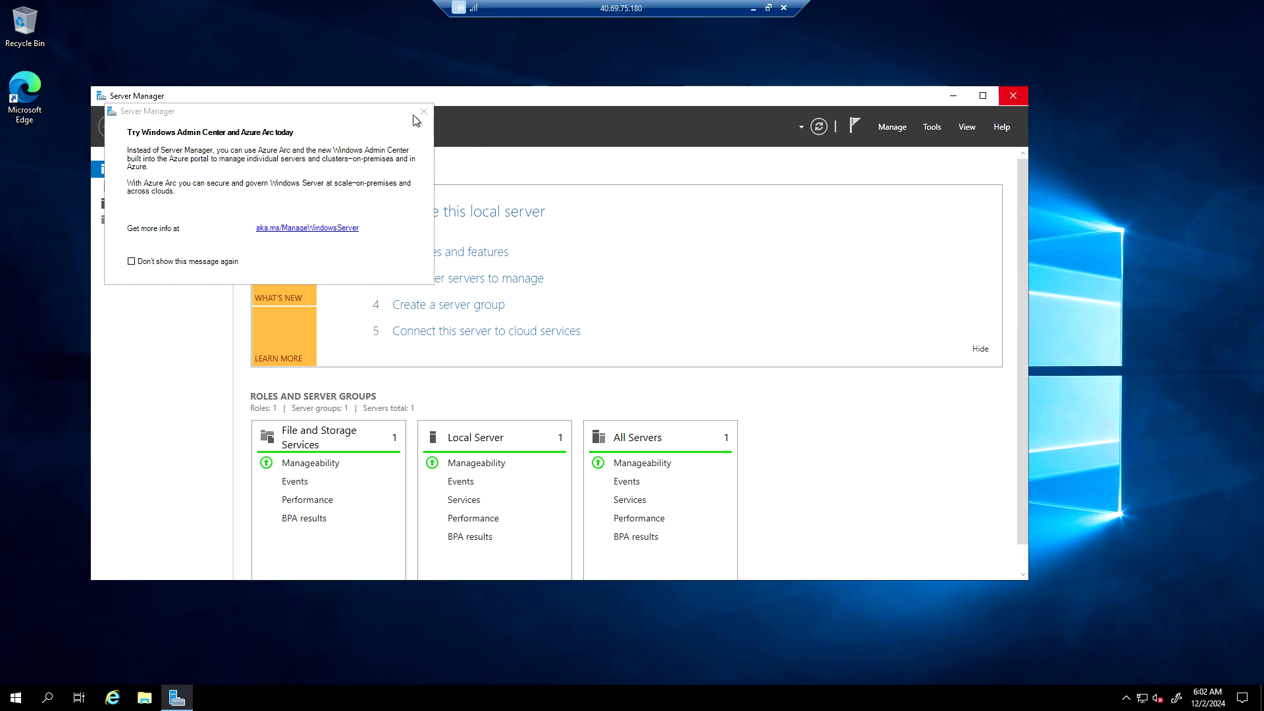
right_click(394, 313)
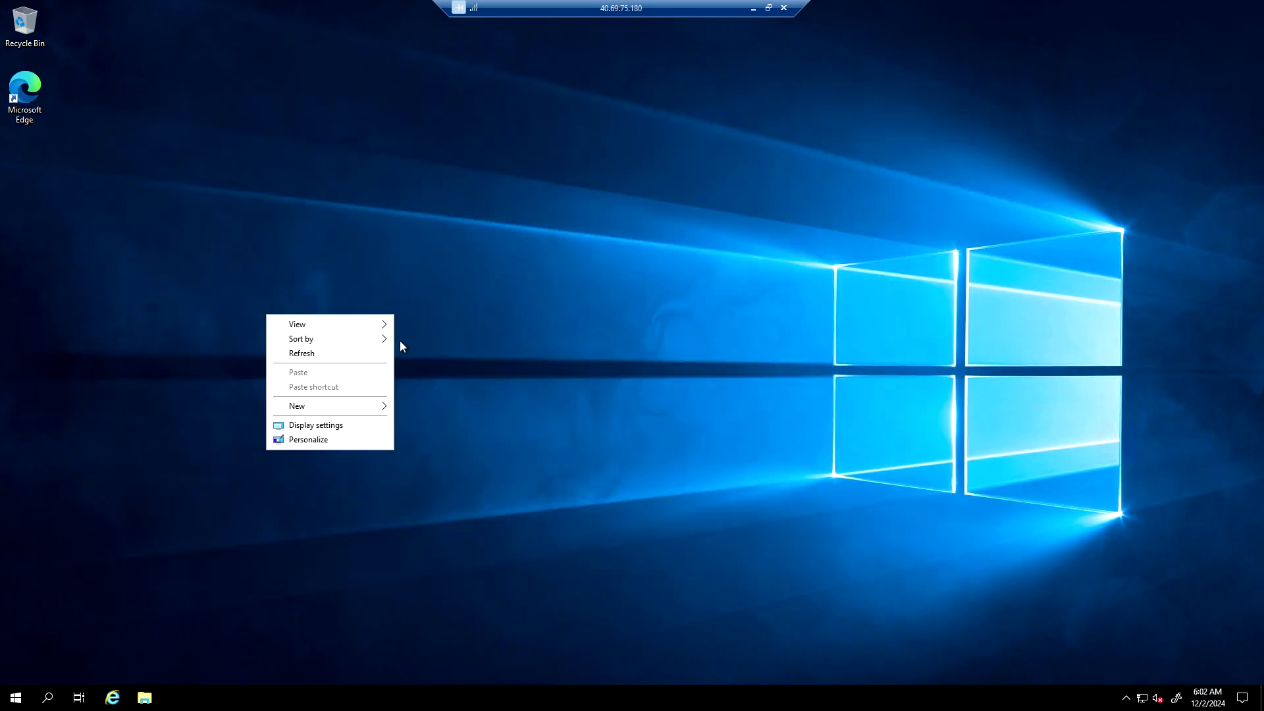
left_click(310, 353)
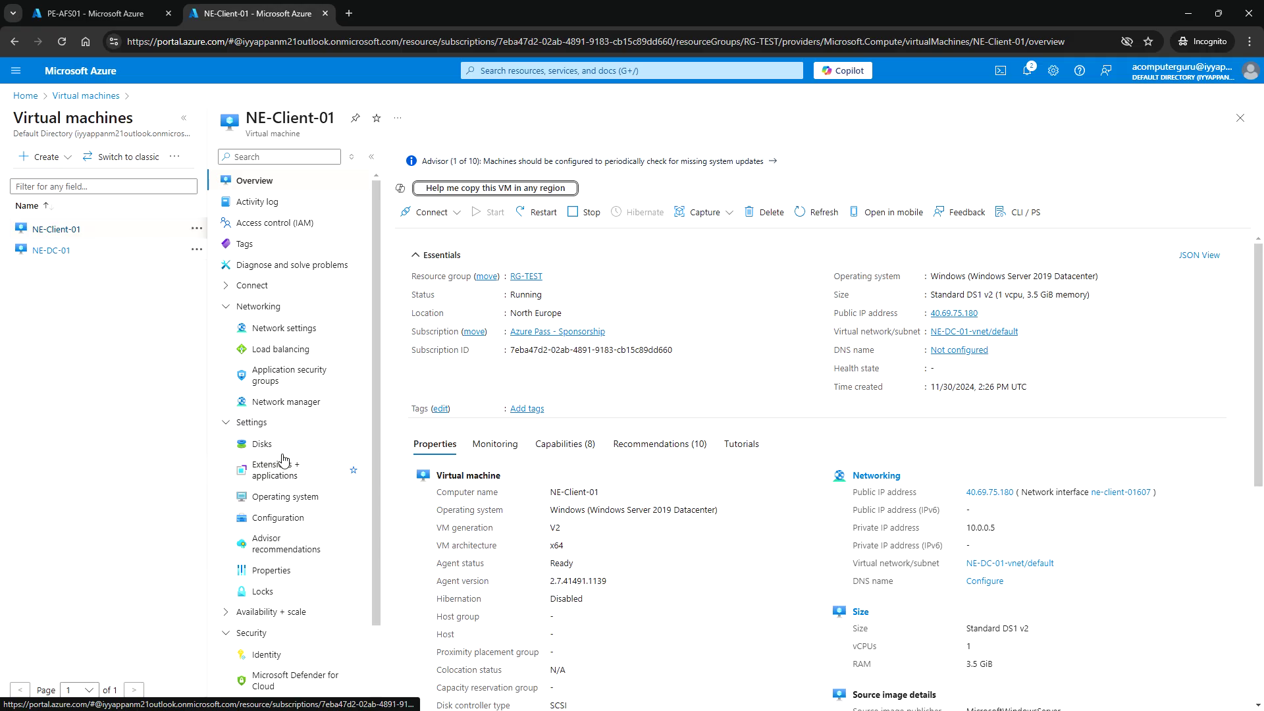
Verify that NE-Client-01's network interface ne-client-01607 uses custom DNS server 10.0.0.4.
left_click(290, 330)
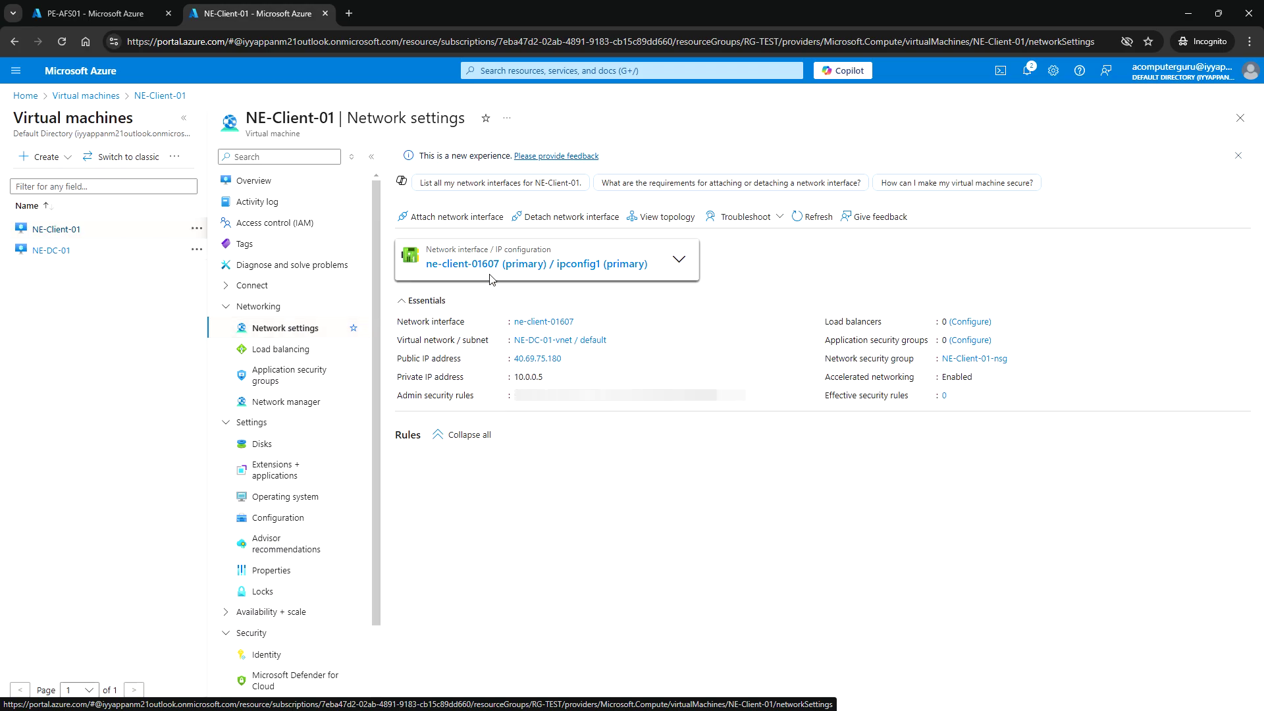
left_click(521, 265)
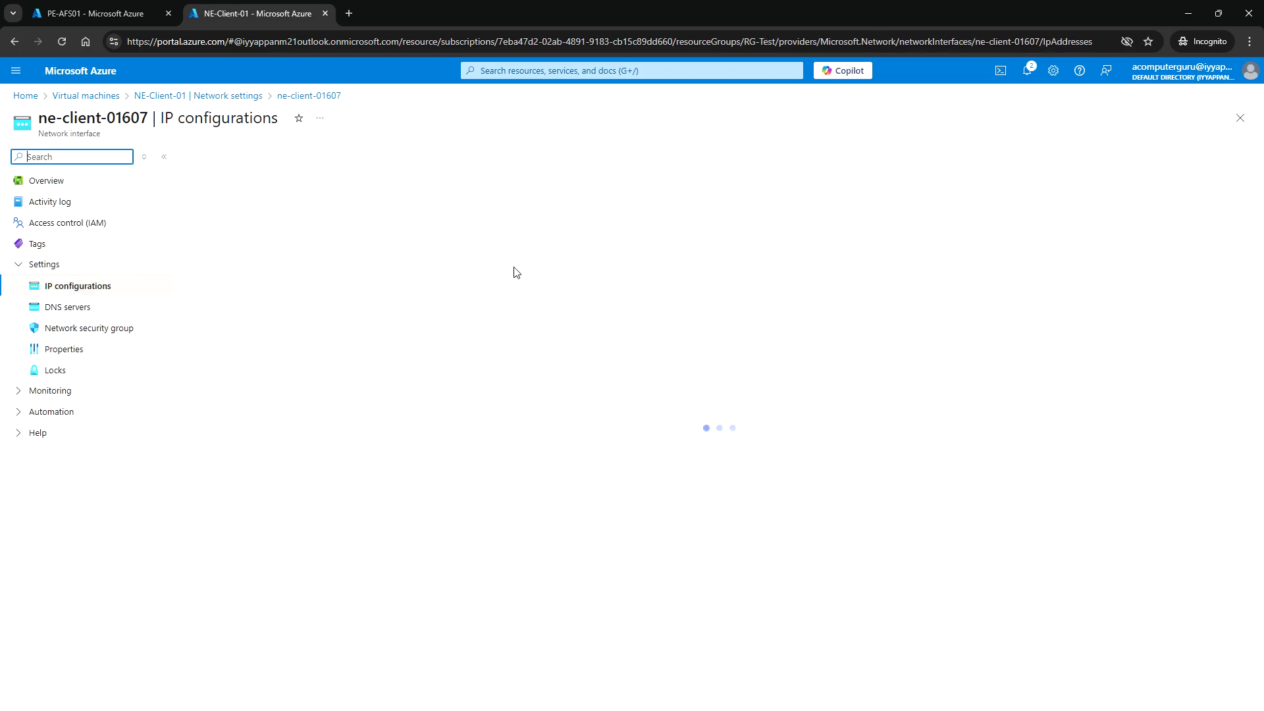
left_click(82, 316)
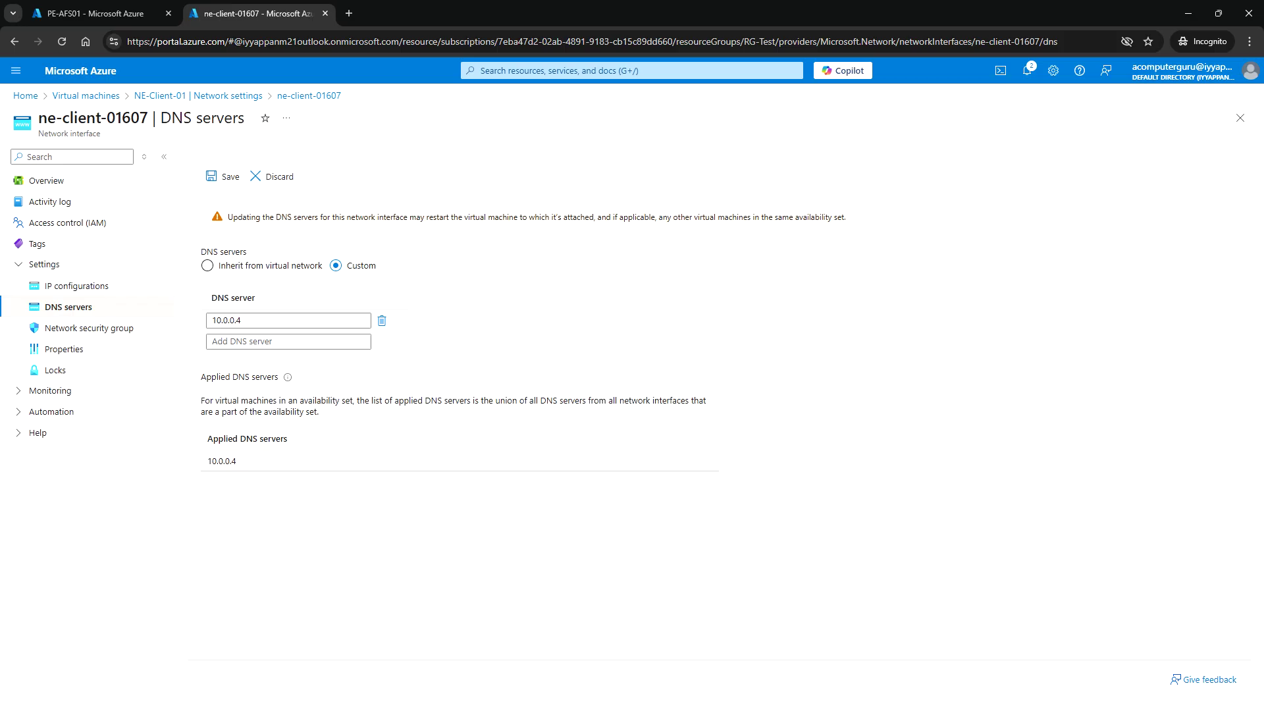
key("alt+Tab")
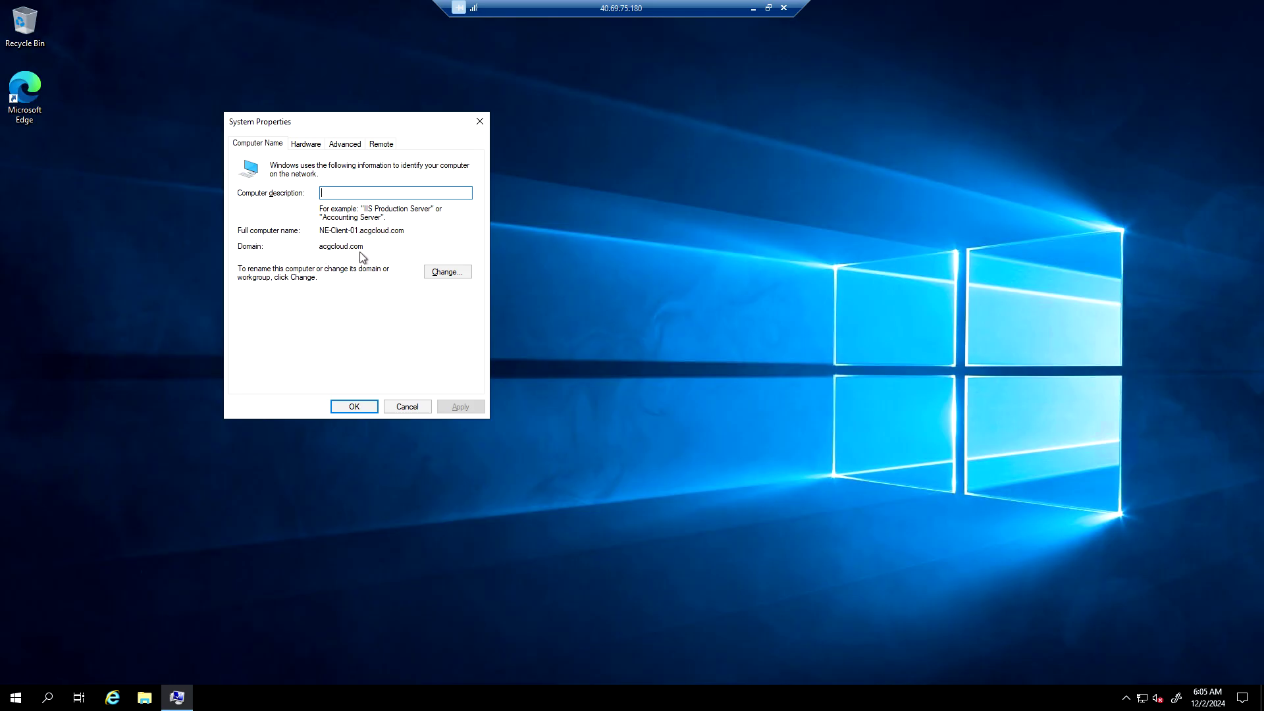
Confirm in System Properties that the client belongs to the acgcloud.com domain.
left_click(323, 245)
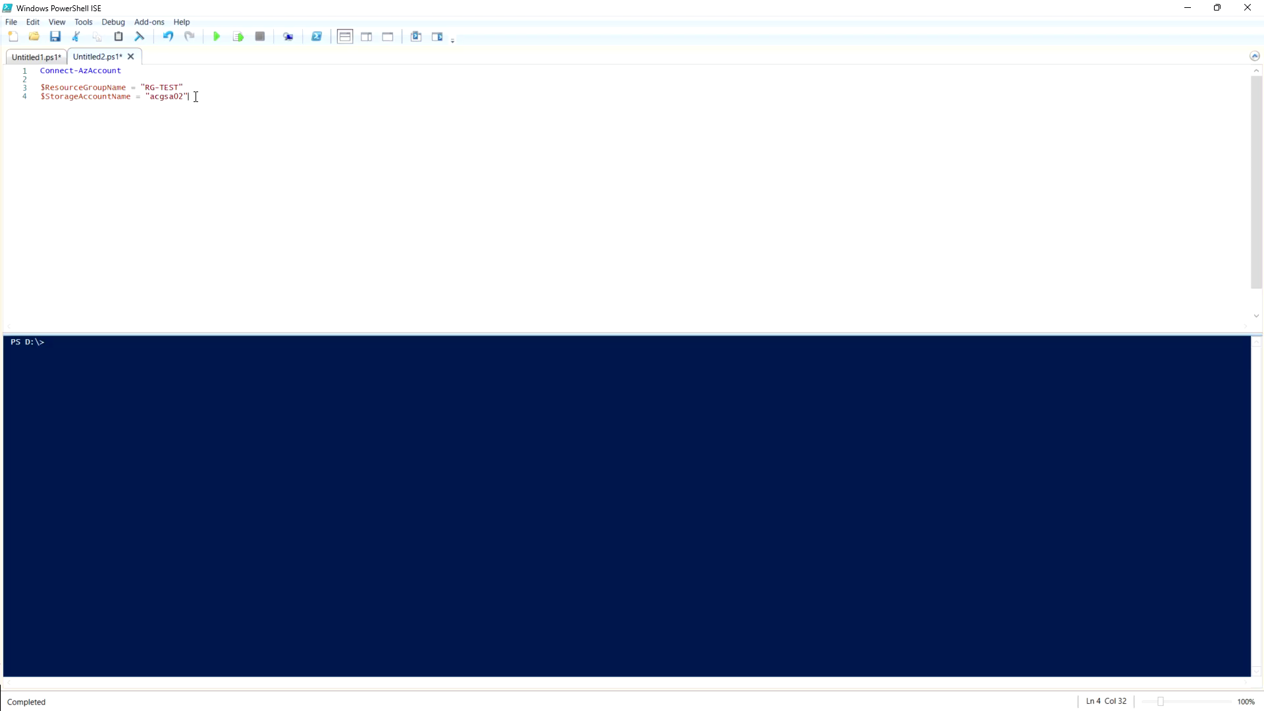
Set the RG-TEST and acgsa02 variables, then run New-AzStorageAccountKey to create the kerb1 key.
left_click_drag(189, 96, 40, 88)
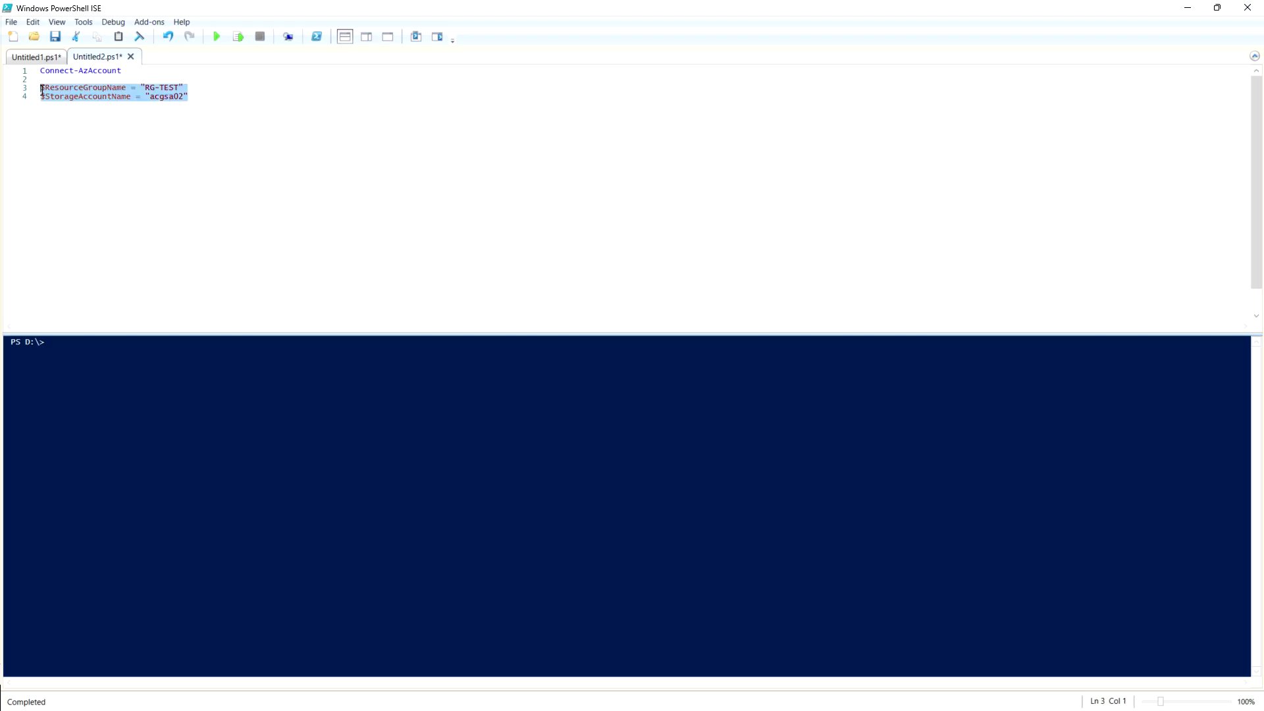
left_click(240, 38)
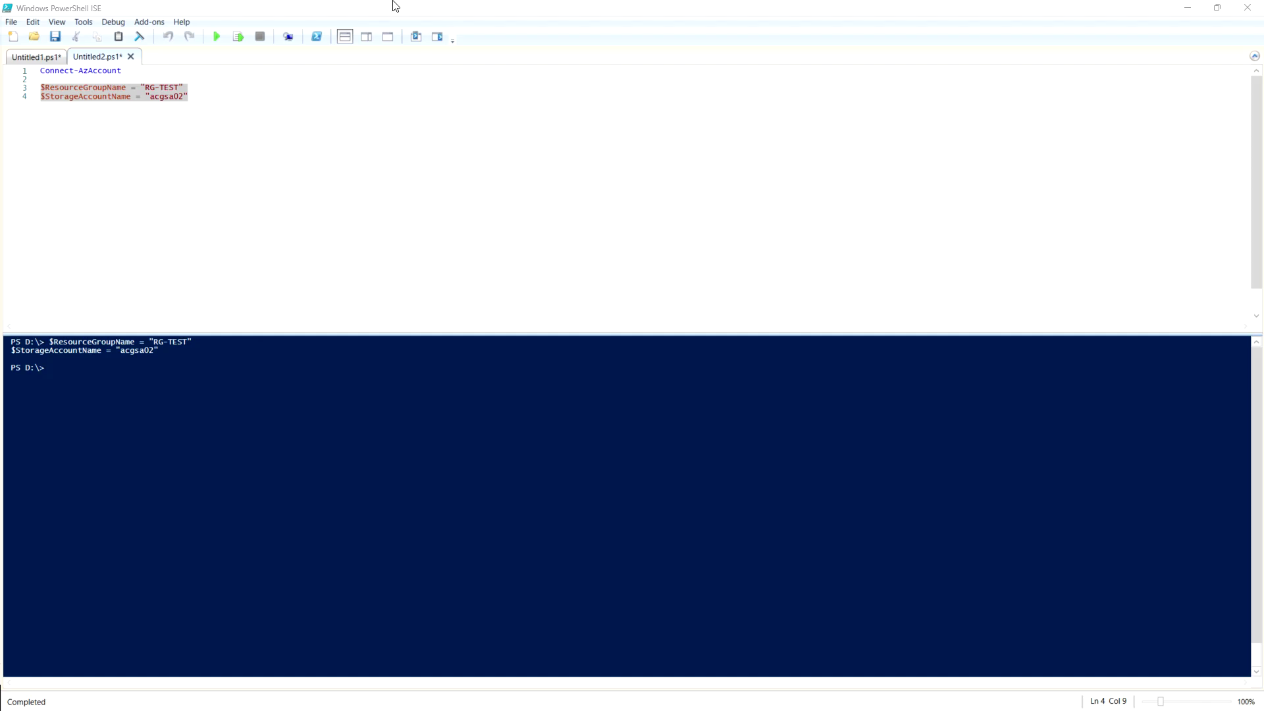
left_click(206, 97)
key("Return")
key("Return")
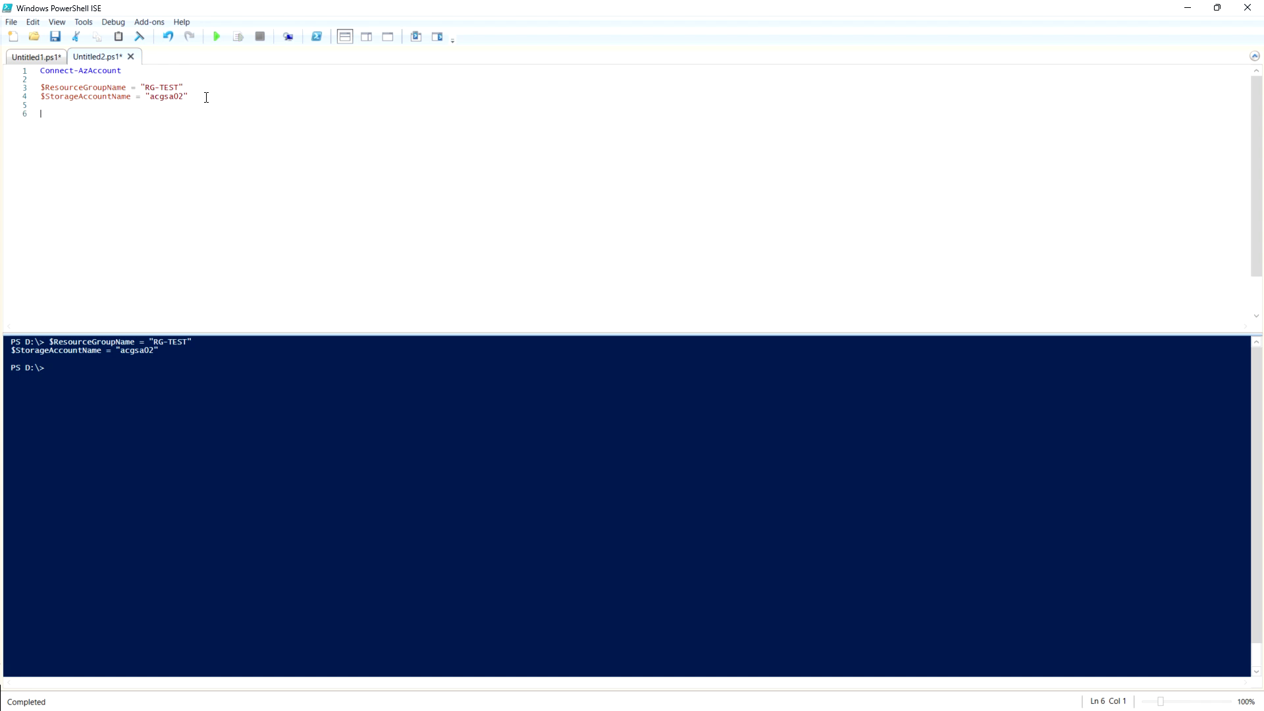
type("New-AzStorageAccountKey -ResourceGroupName $ResourceGroupName -Name $StorageAccountName -KeyName kerb1")
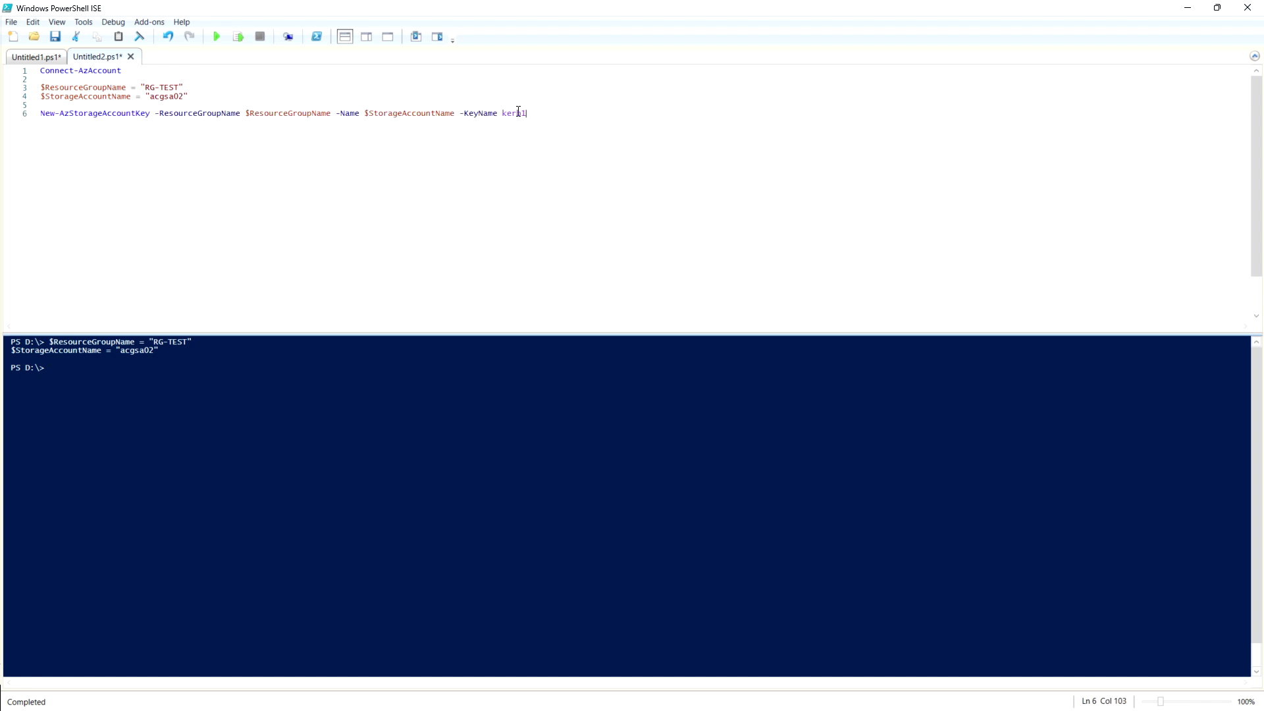
left_click(239, 37)
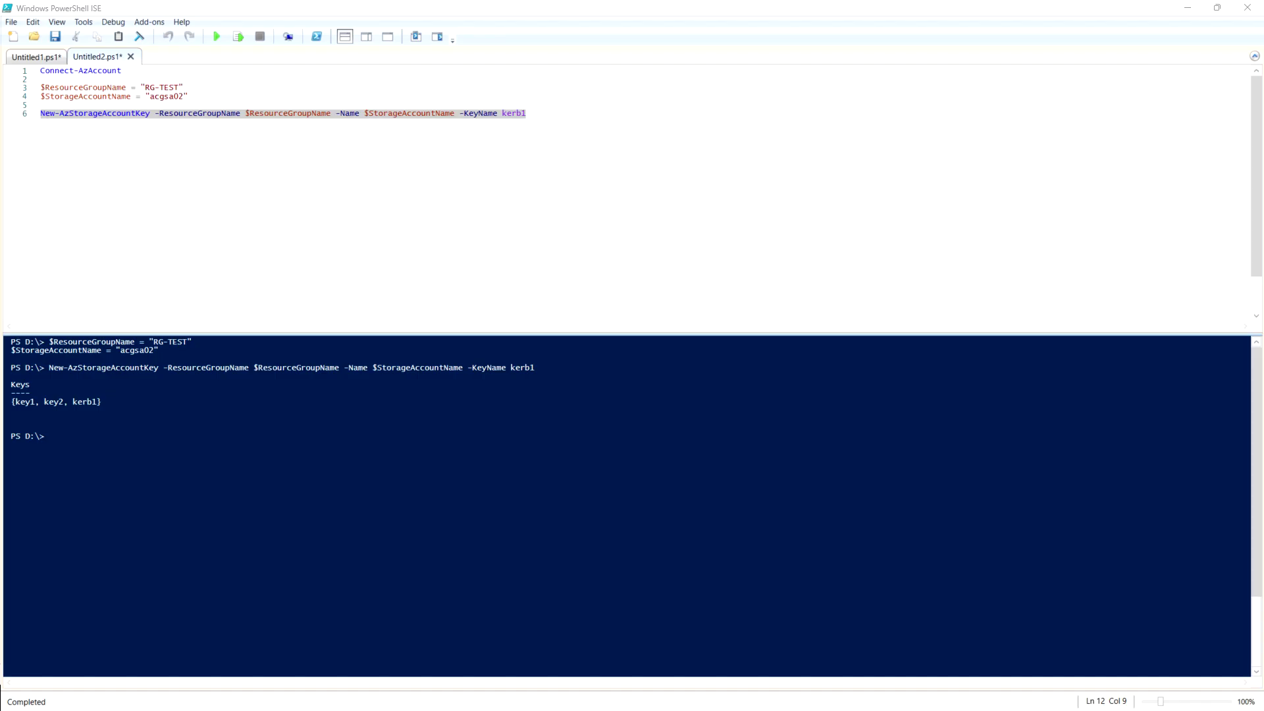
Add a Get-AzStorageAccountKey -ListKerbKey line below the key creation command.
left_click(537, 113)
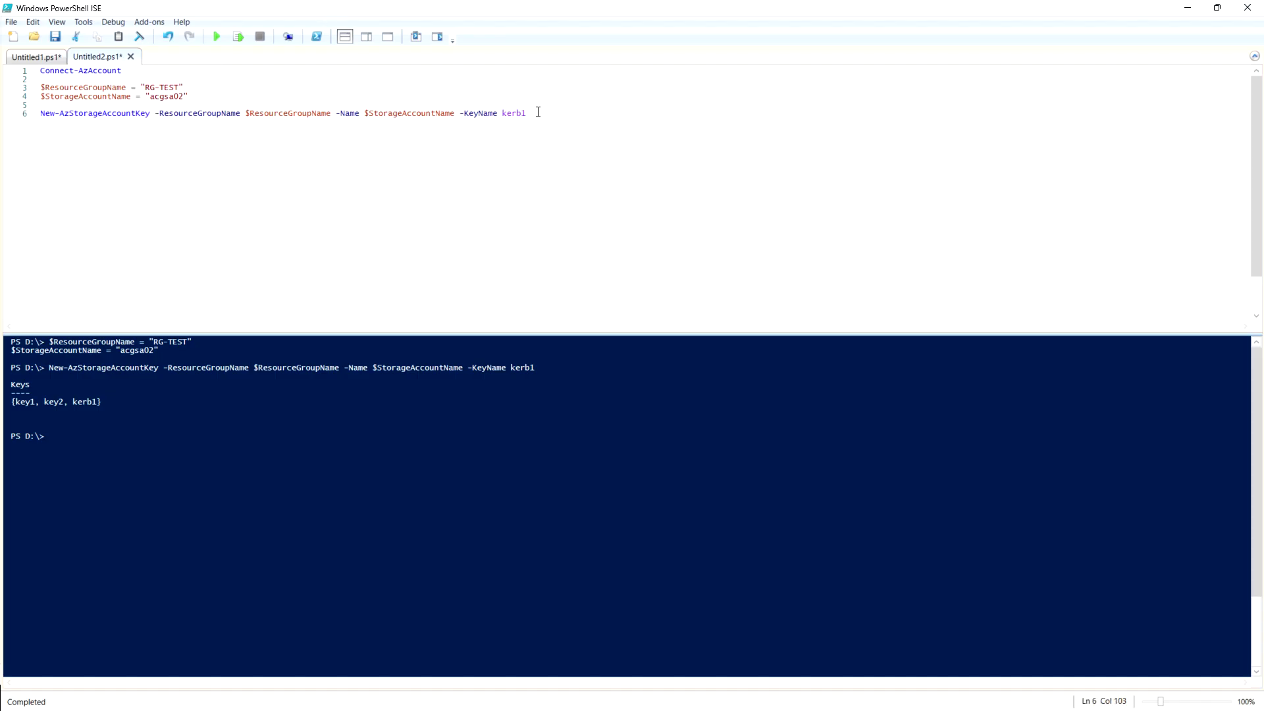
key("Return")
key("Return")
type("Get-AzStorageAccountKey -ResourceGroupName $ResourceGroupName -Name $StorageAccountName -ListKerbKey | where-object{$_.Keyname -contains \"kerb1\"}")
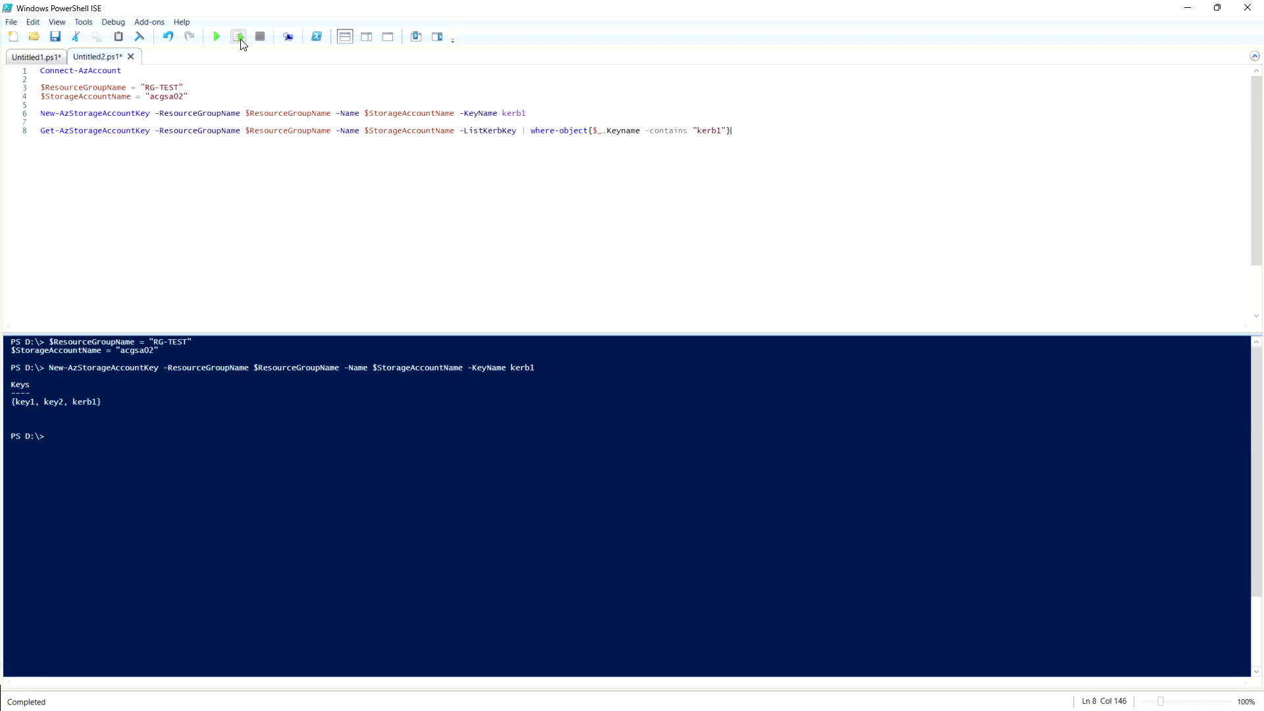
List the kerb1 key and copy its value onto line 10 of the script.
left_click(238, 37)
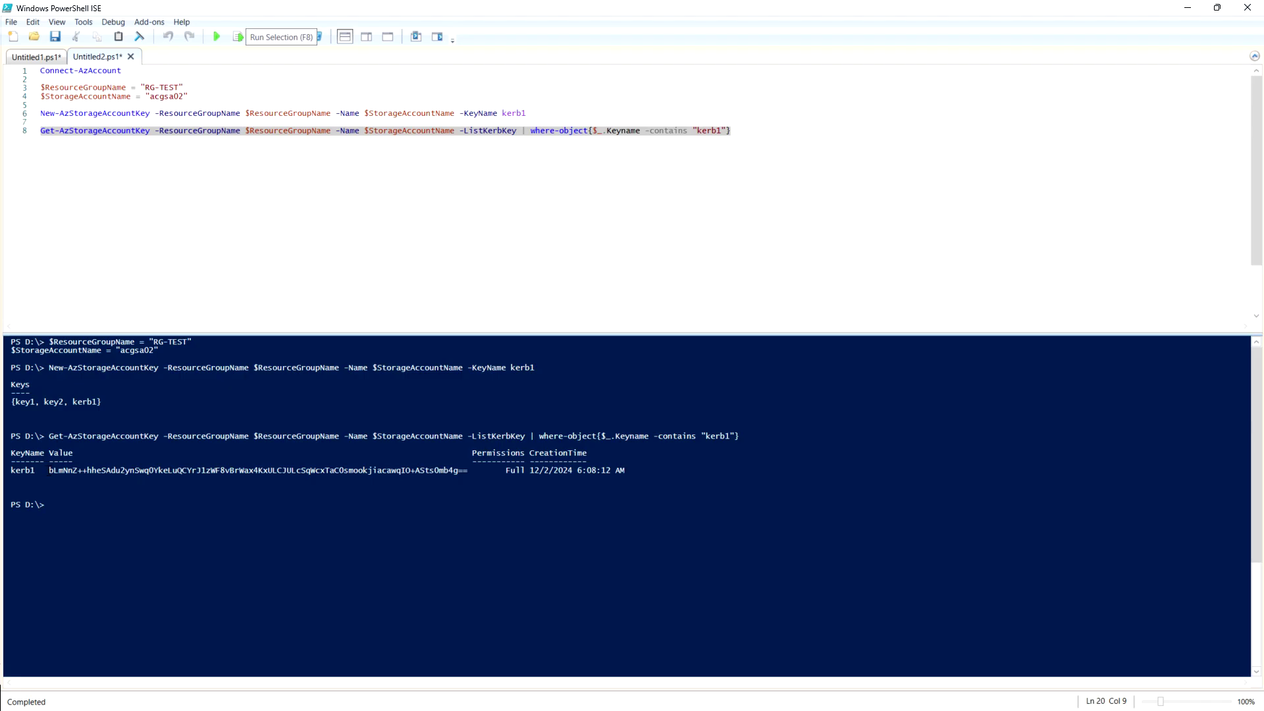
left_click_drag(48, 470, 247, 474)
left_click_drag(377, 476, 464, 472)
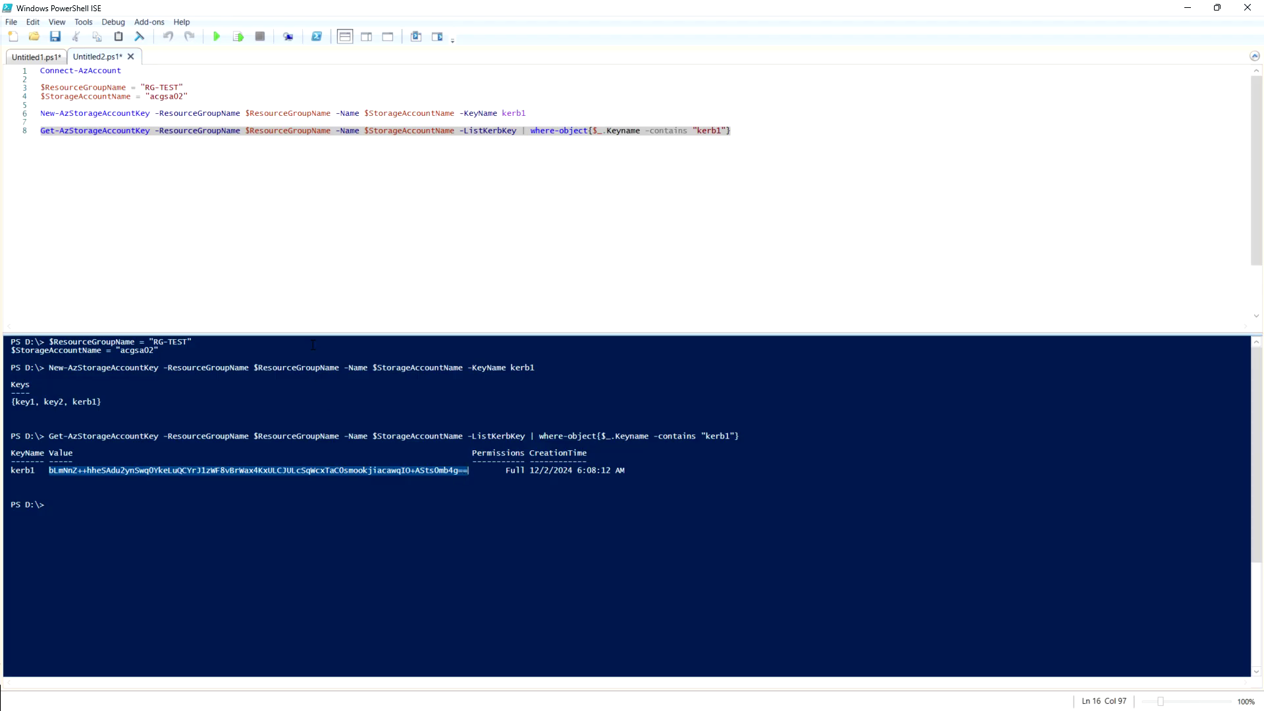
left_click(744, 130)
key("Return")
key("Return")
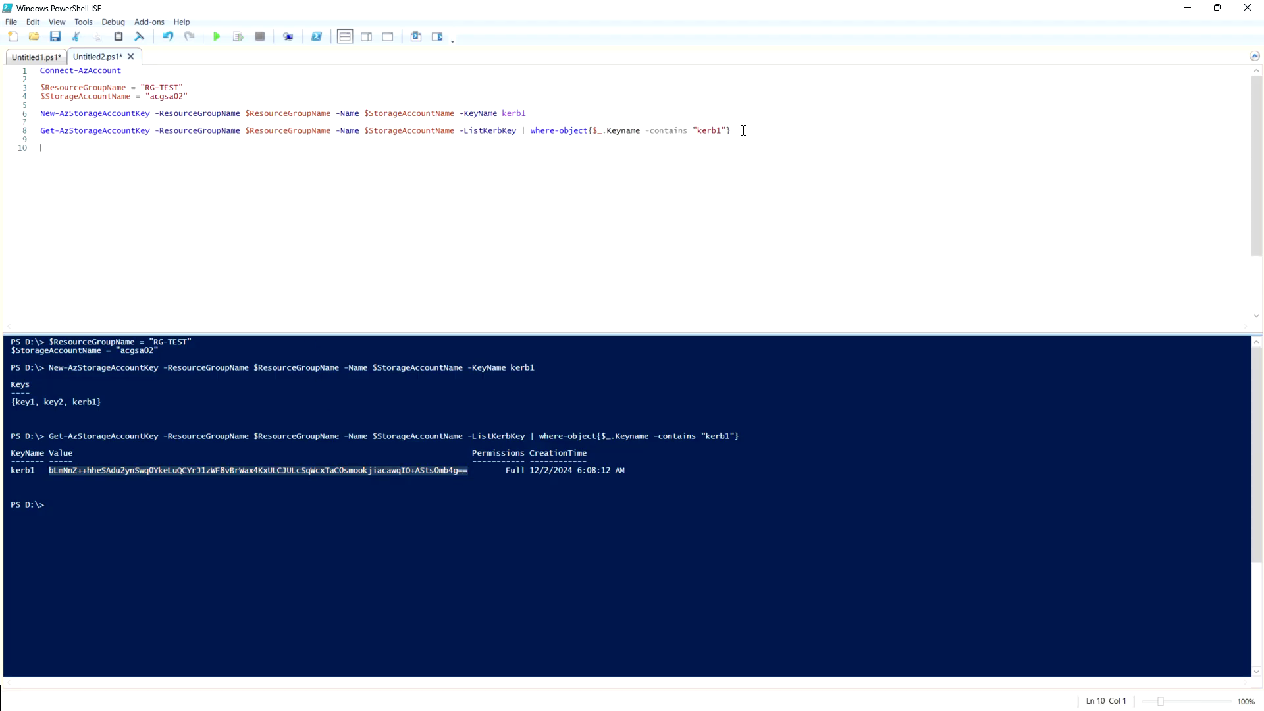
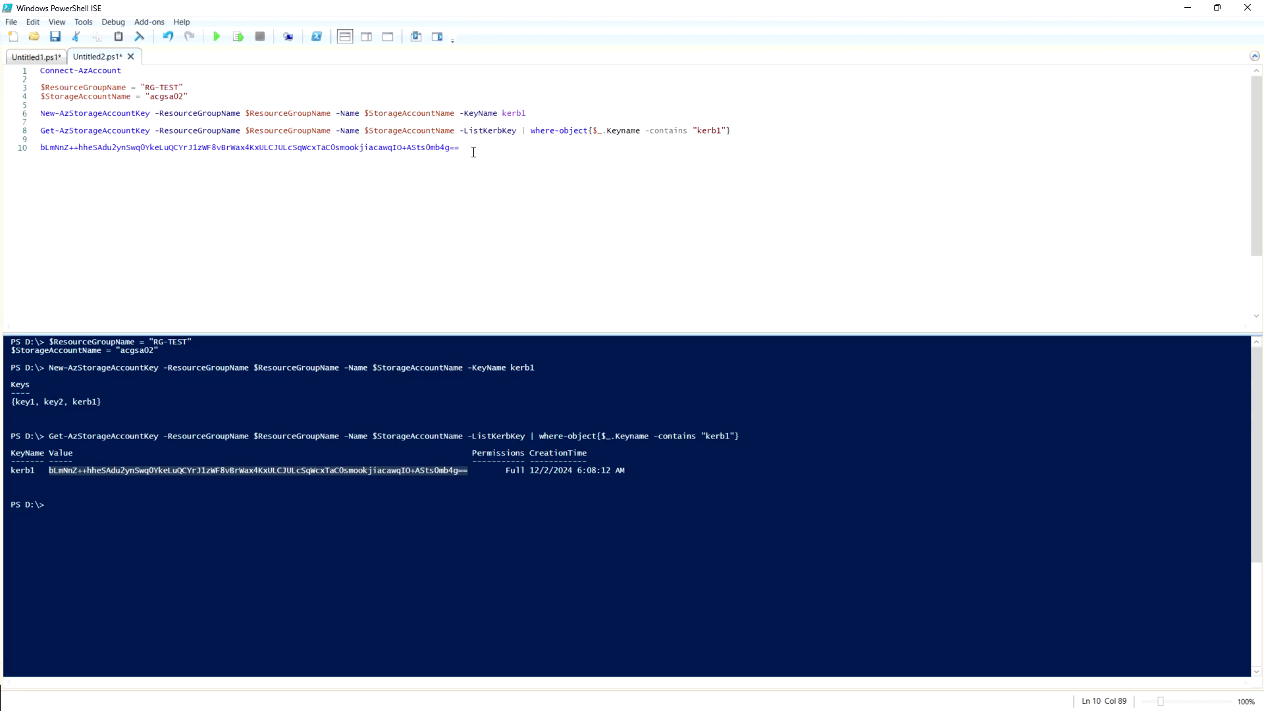
left_click_drag(461, 148, 40, 147)
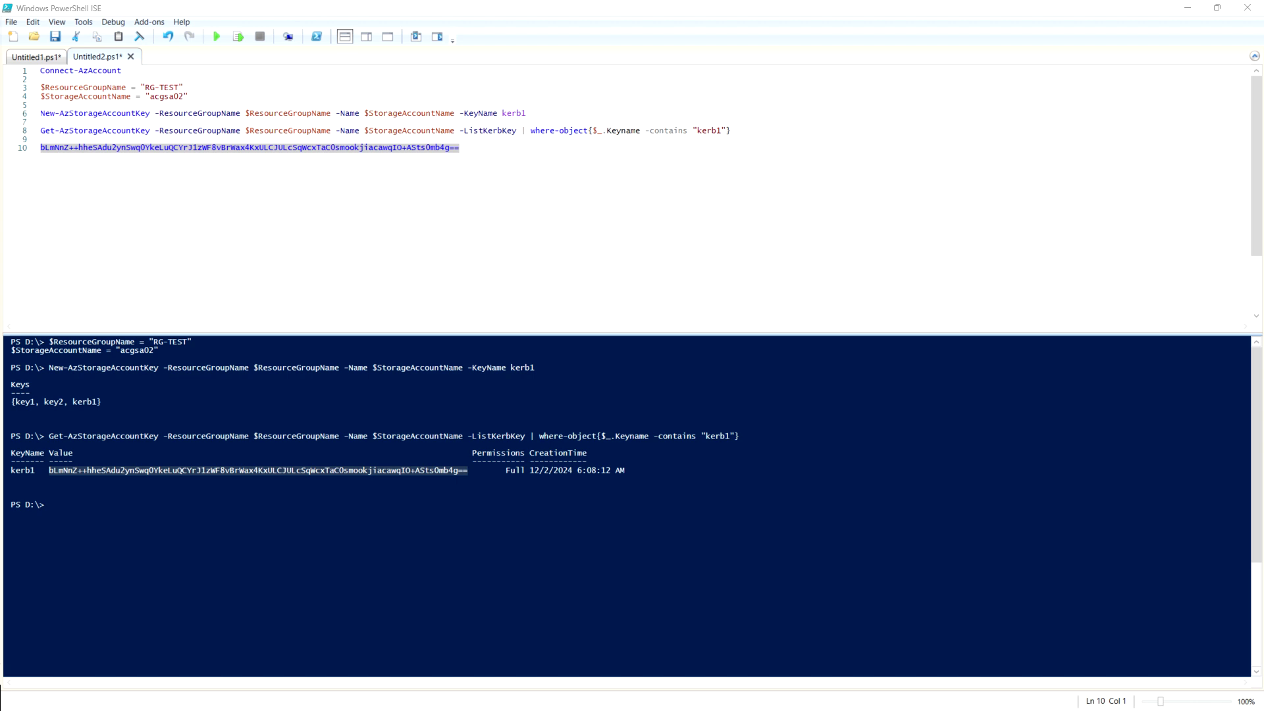
key("alt+Tab")
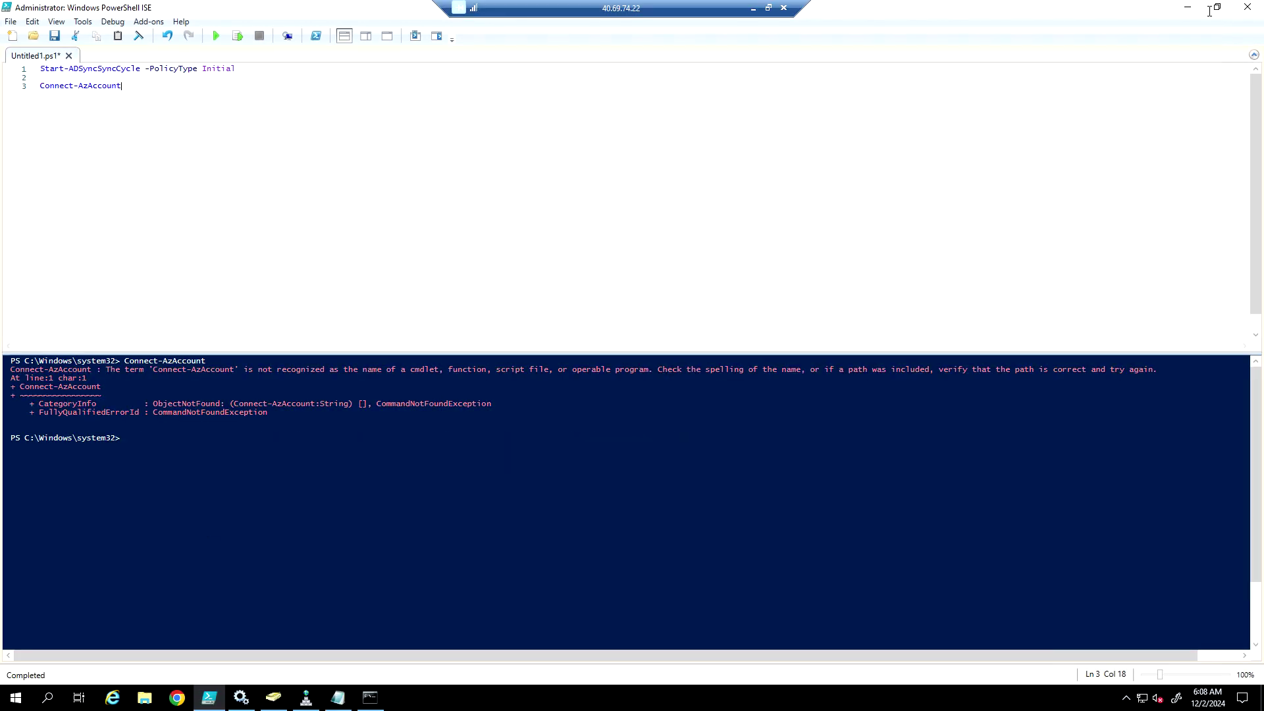
Minimize PowerShell ISE, Command Prompt and Notepad to reveal Active Directory Users and Computers.
left_click(1189, 8)
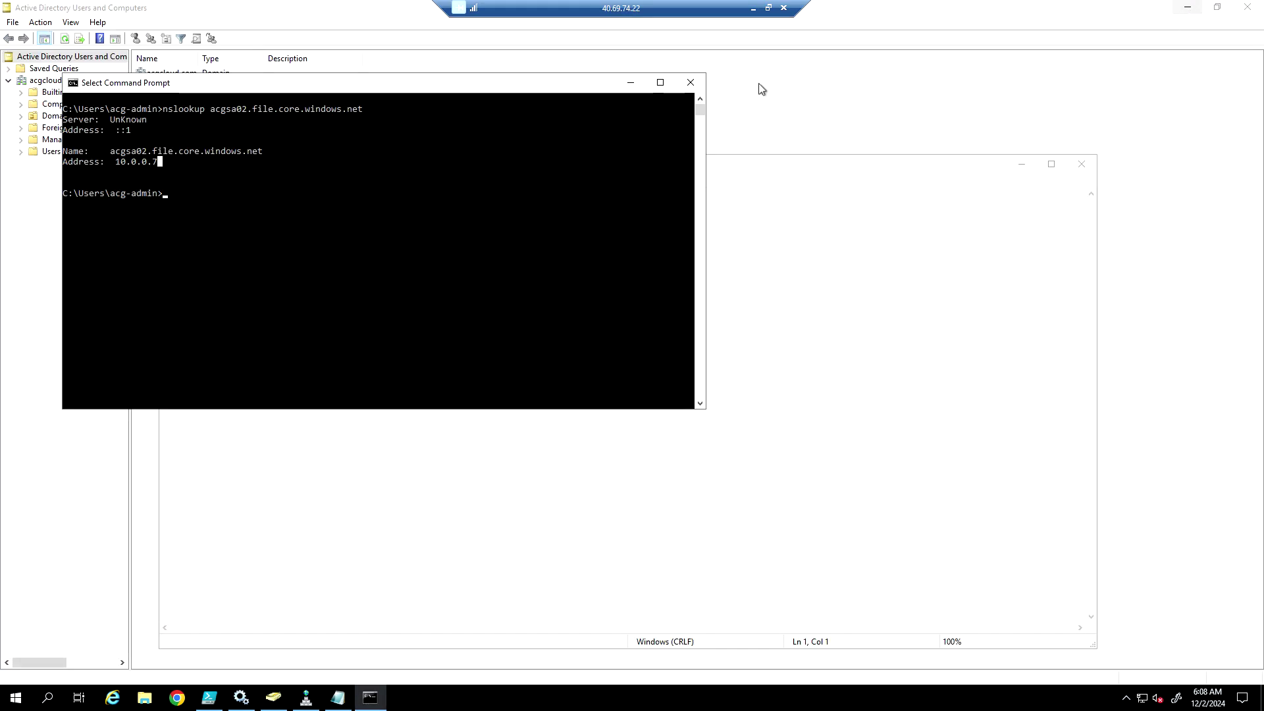
left_click(630, 83)
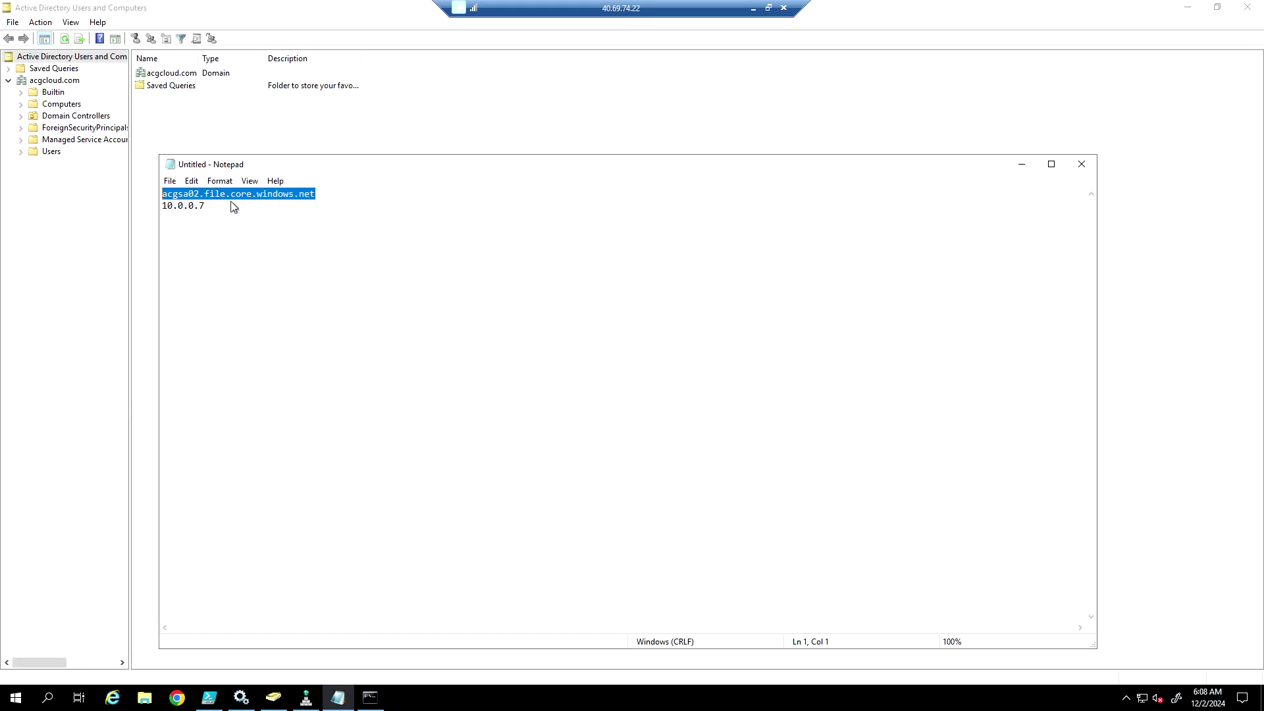
left_click(1019, 167)
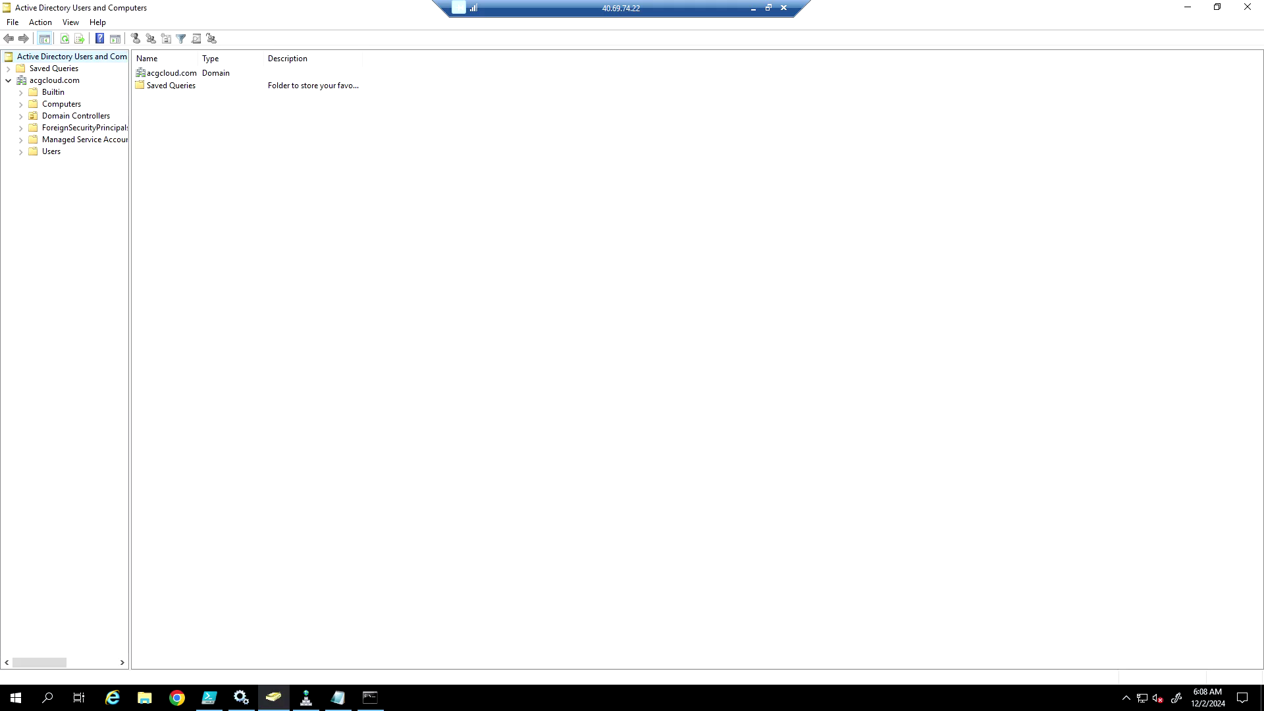
Start a new user in the Users container with first name svc-afs.
left_click(51, 151)
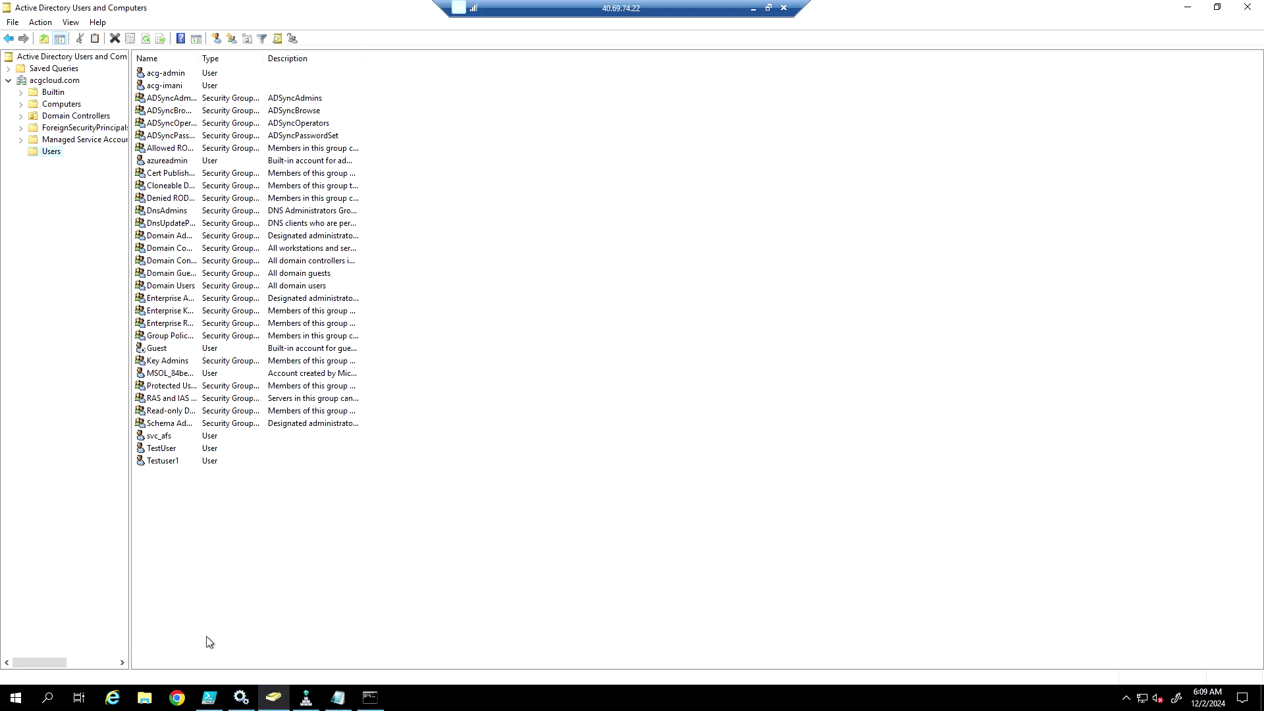
right_click(210, 578)
mouse_move(267, 434)
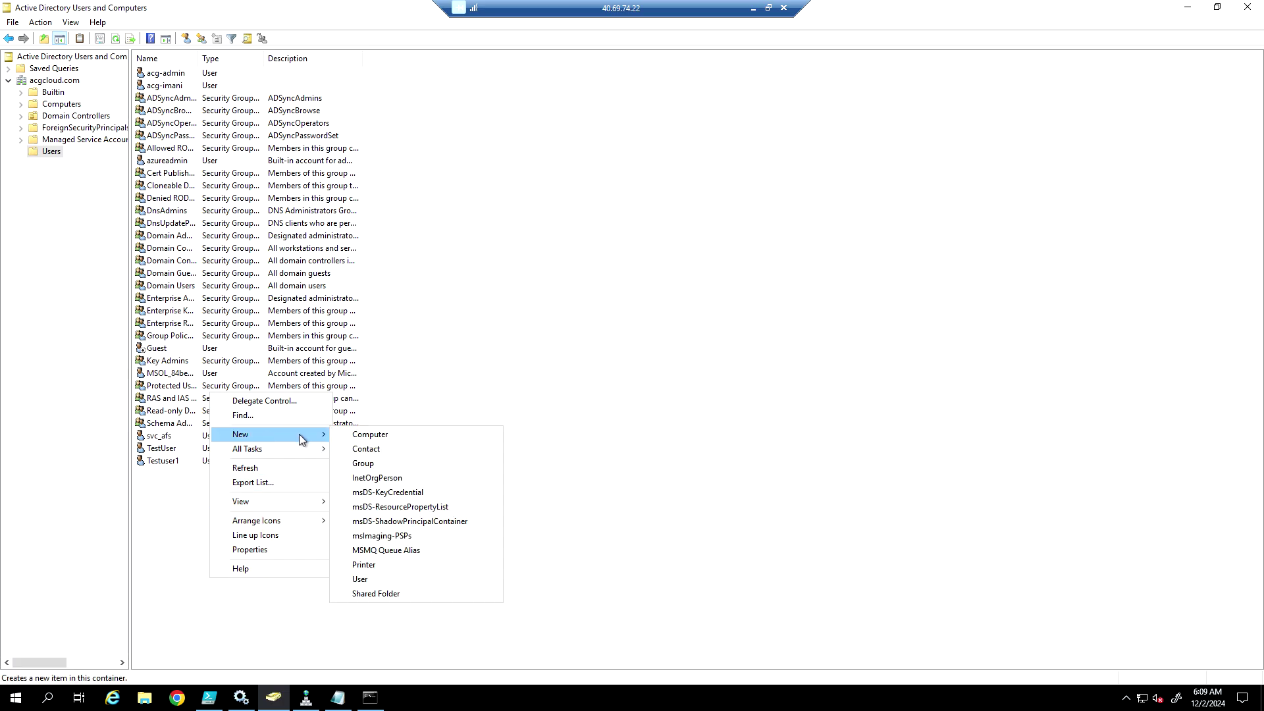
left_click(374, 578)
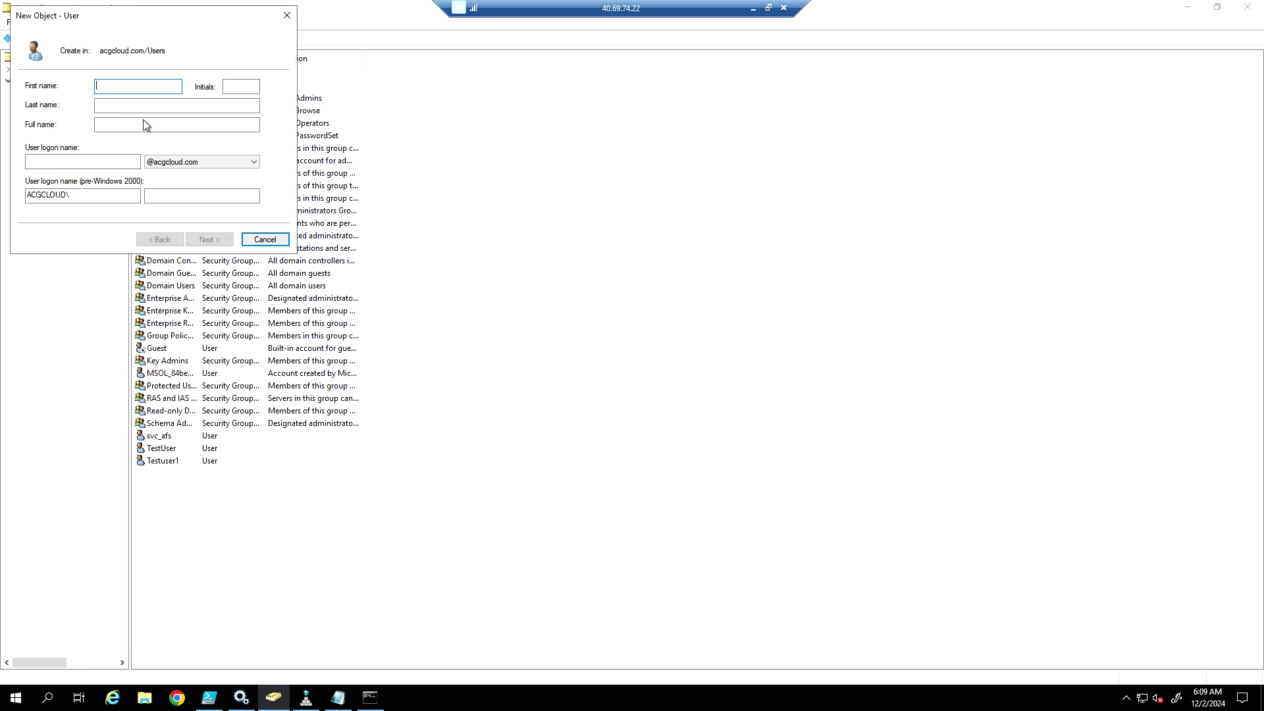
type("svc-afs")
left_click_drag(136, 126, 64, 125)
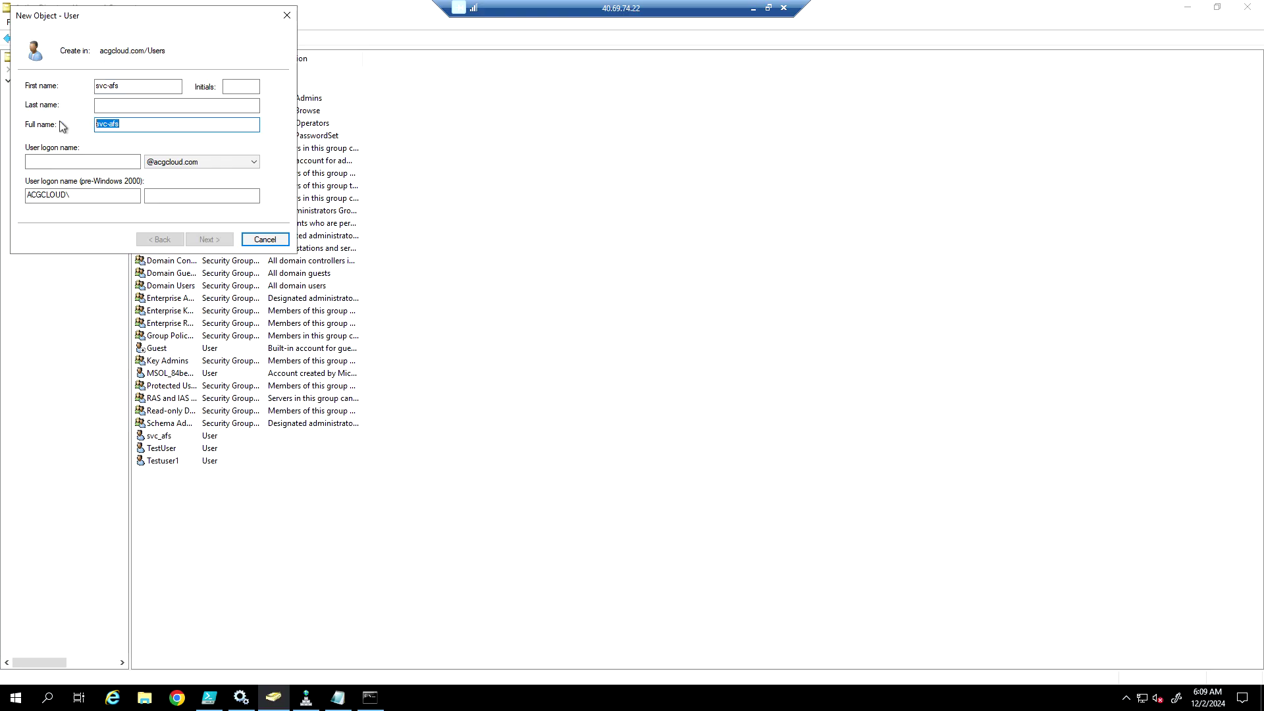
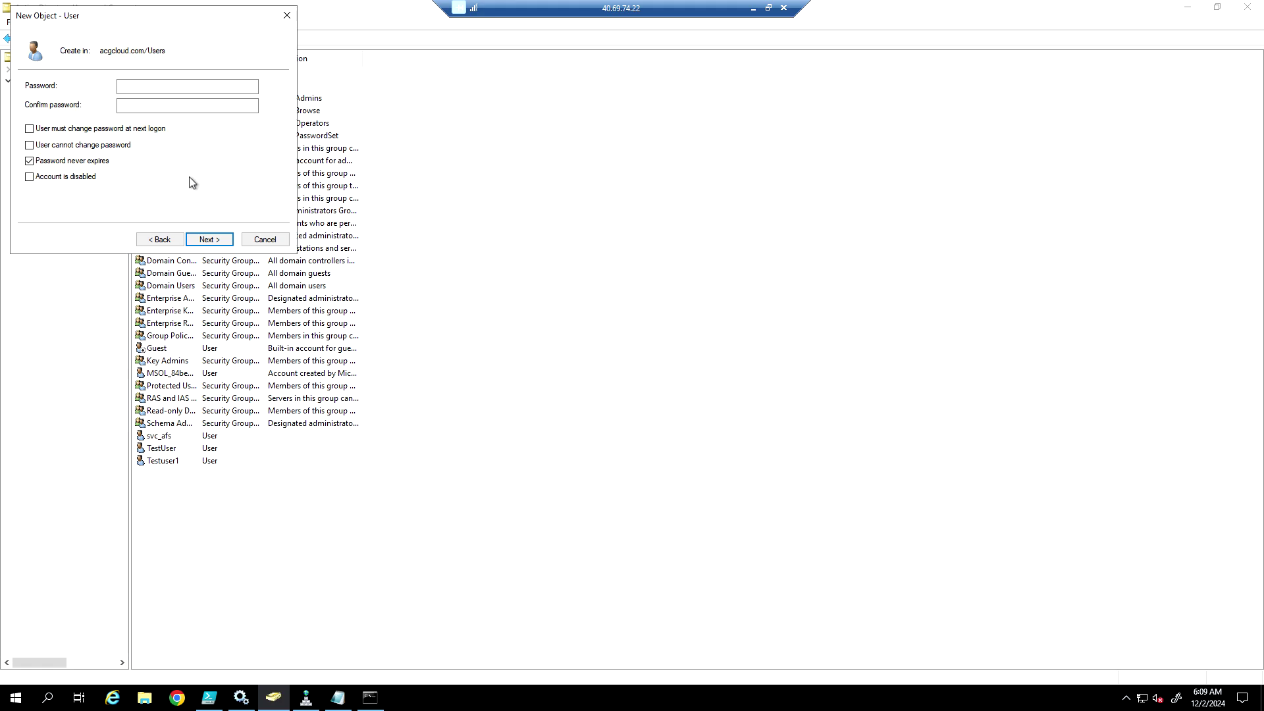
Paste and confirm the account password, then finish creating the svc-afs user.
left_click(145, 84)
key("ctrl+v")
key("Tab")
key("ctrl+v")
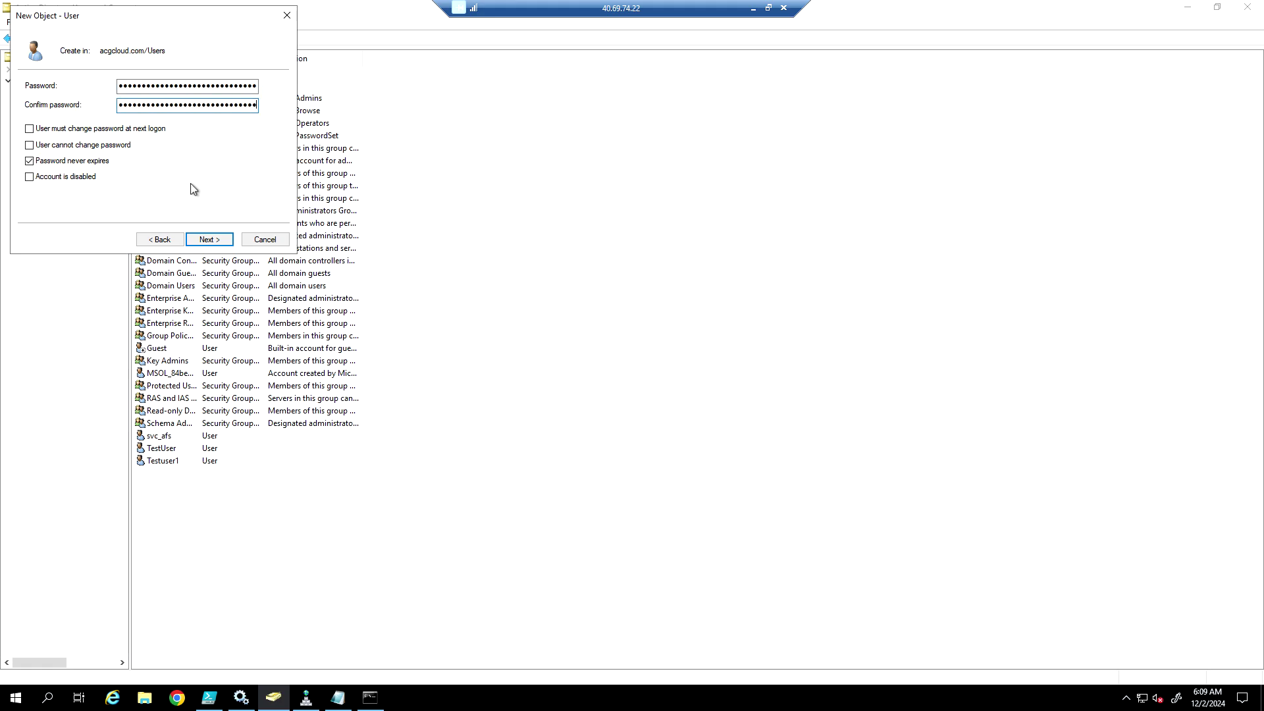
left_click(210, 240)
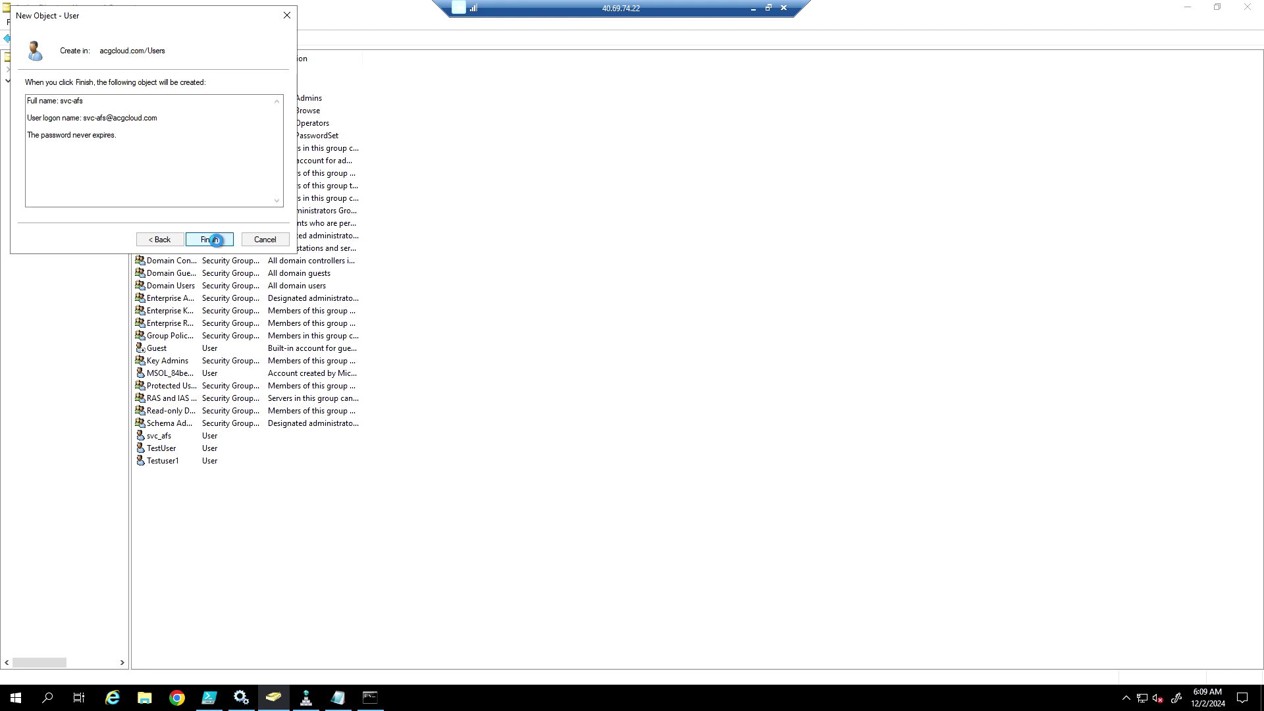
left_click(217, 240)
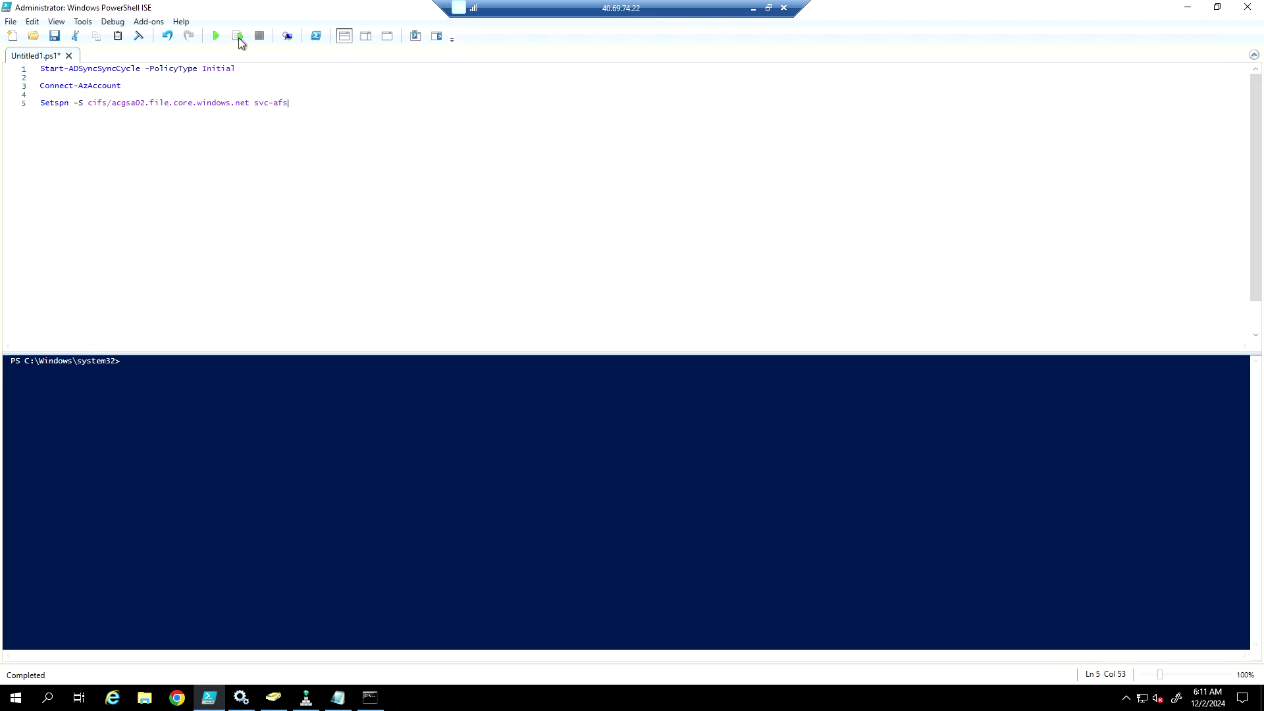
Run the Setspn -S cifs/acgsa02.file.core.windows.net svc-afs line to register the SPN.
left_click(238, 36)
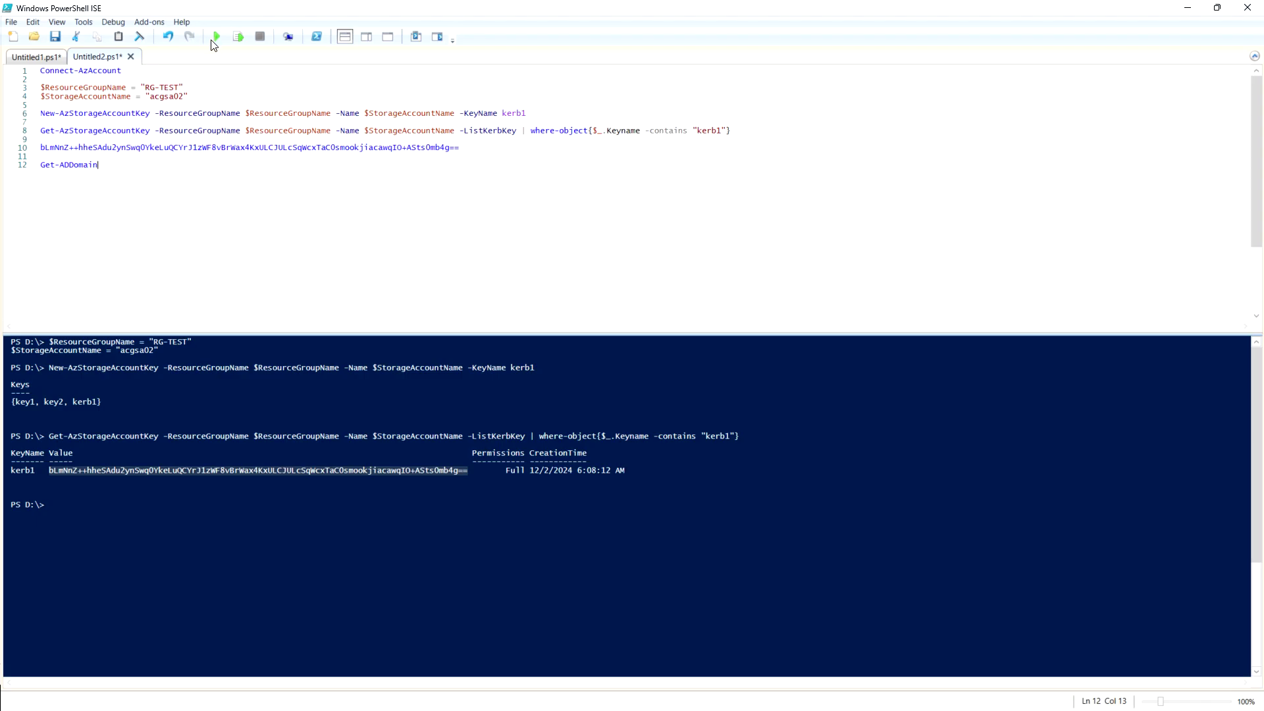
Run Get-ADDomain for acgcloud.com and select the DomainSID value in the console output.
left_click(239, 37)
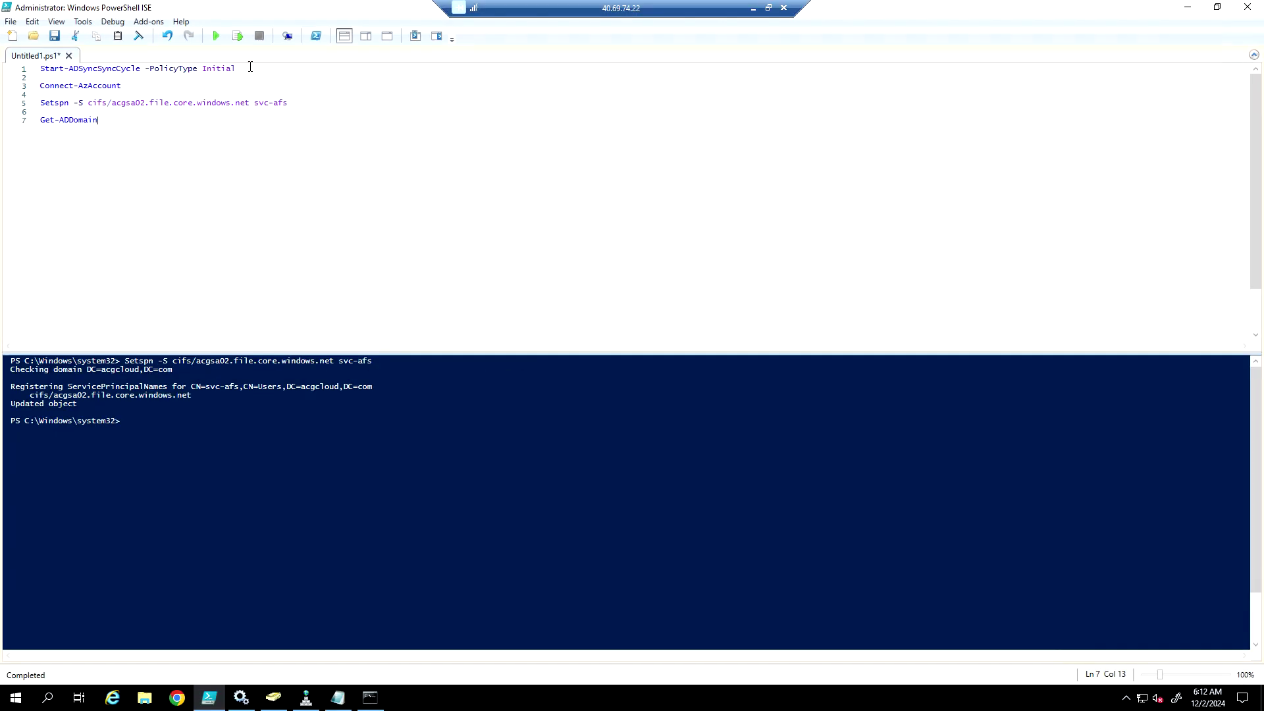
left_click(242, 38)
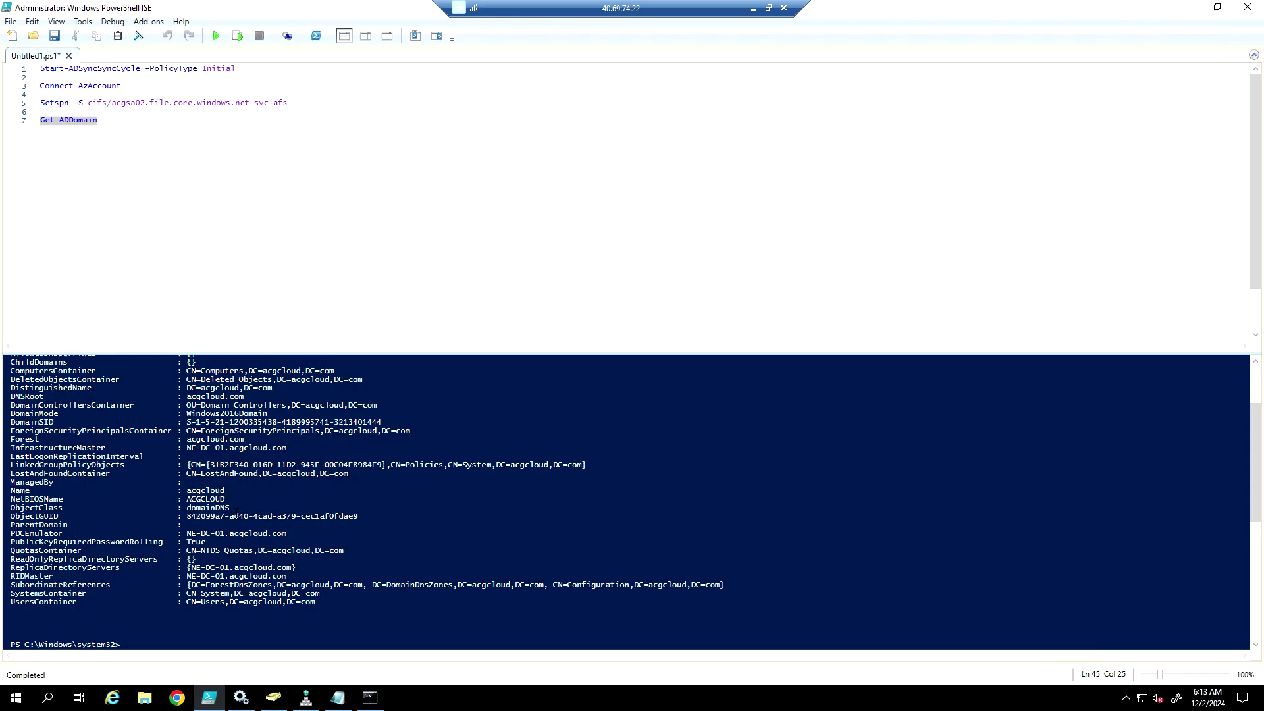
left_click_drag(200, 422, 329, 422)
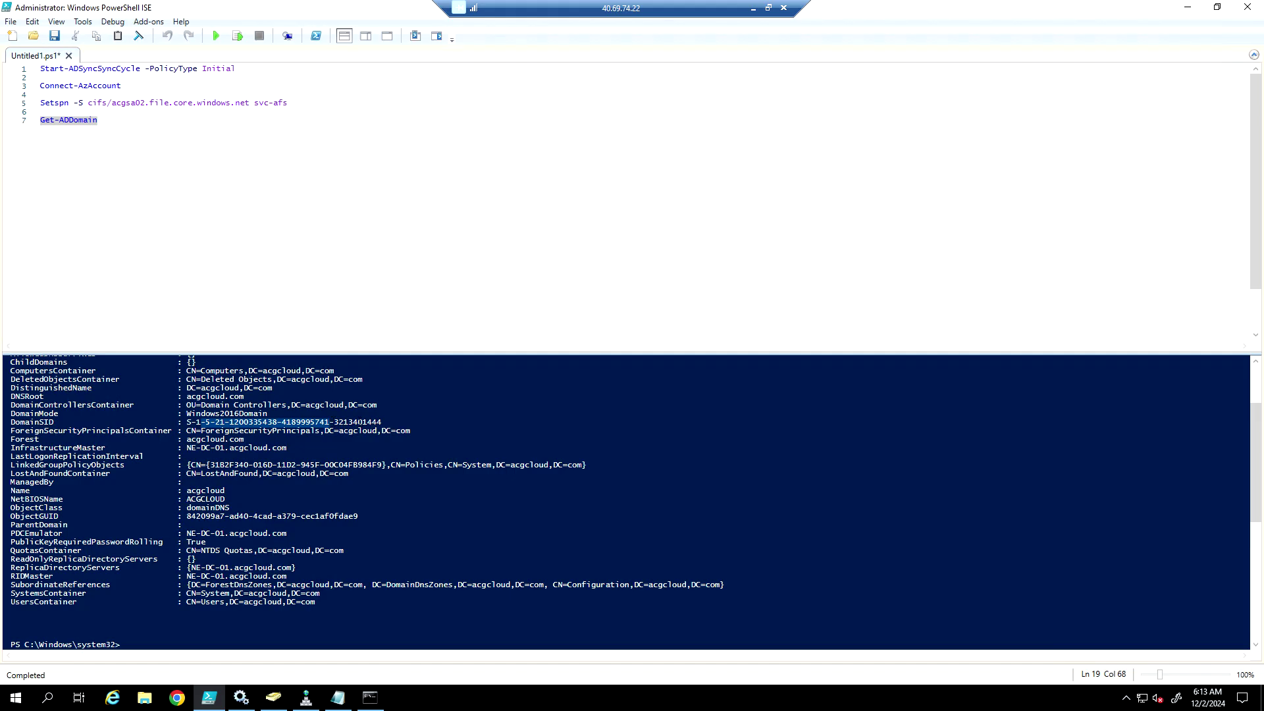
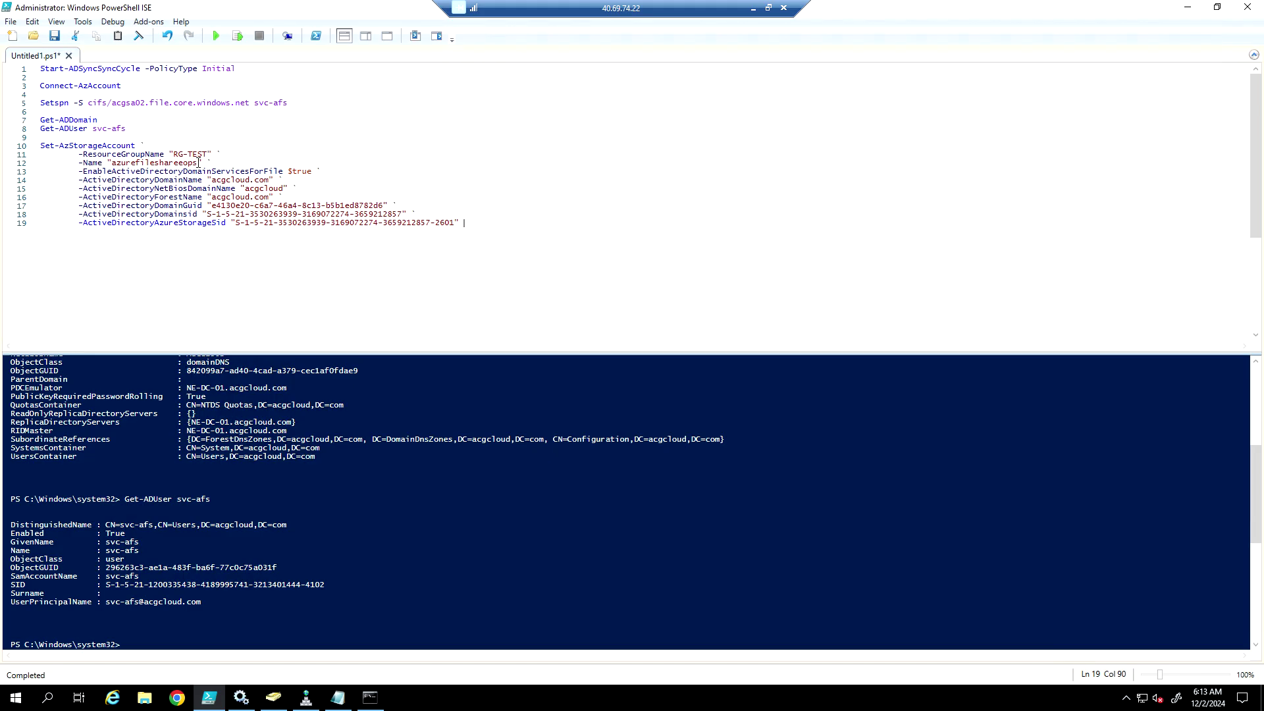
Change -Name to acgsa02 and replace the old domain SID with the real one from the console output.
left_click_drag(198, 162, 110, 162)
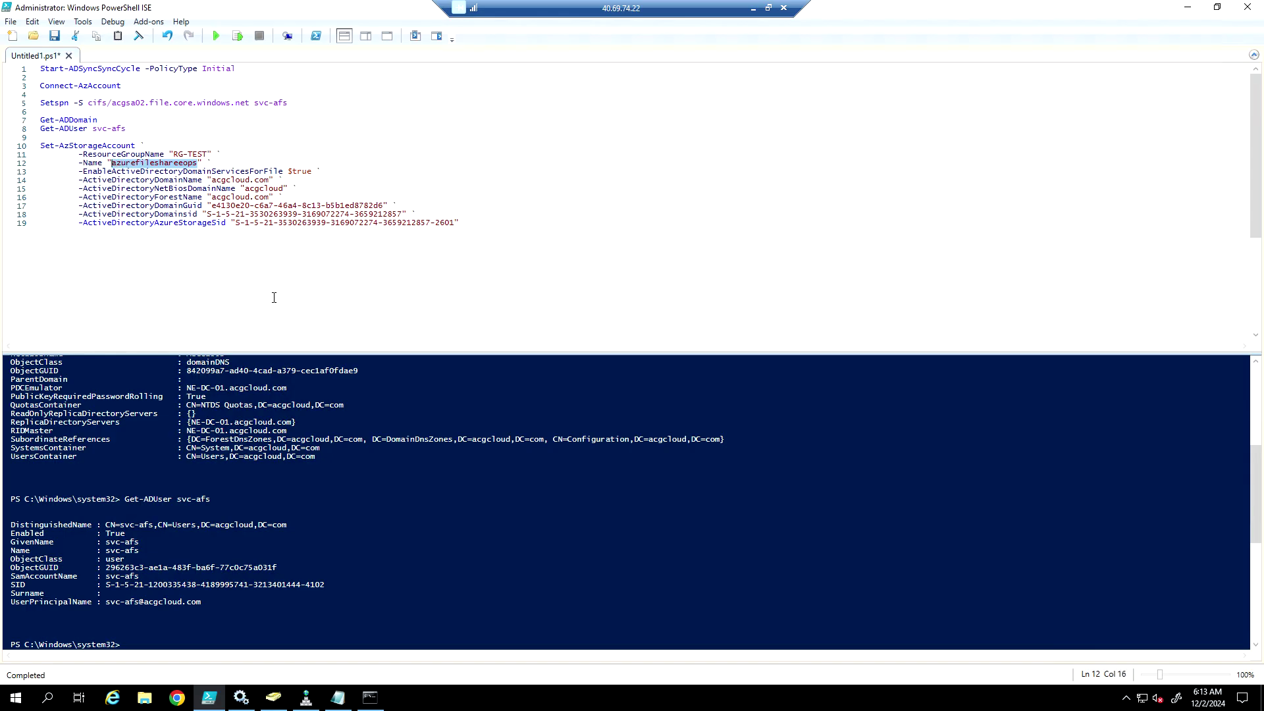
type("acg")
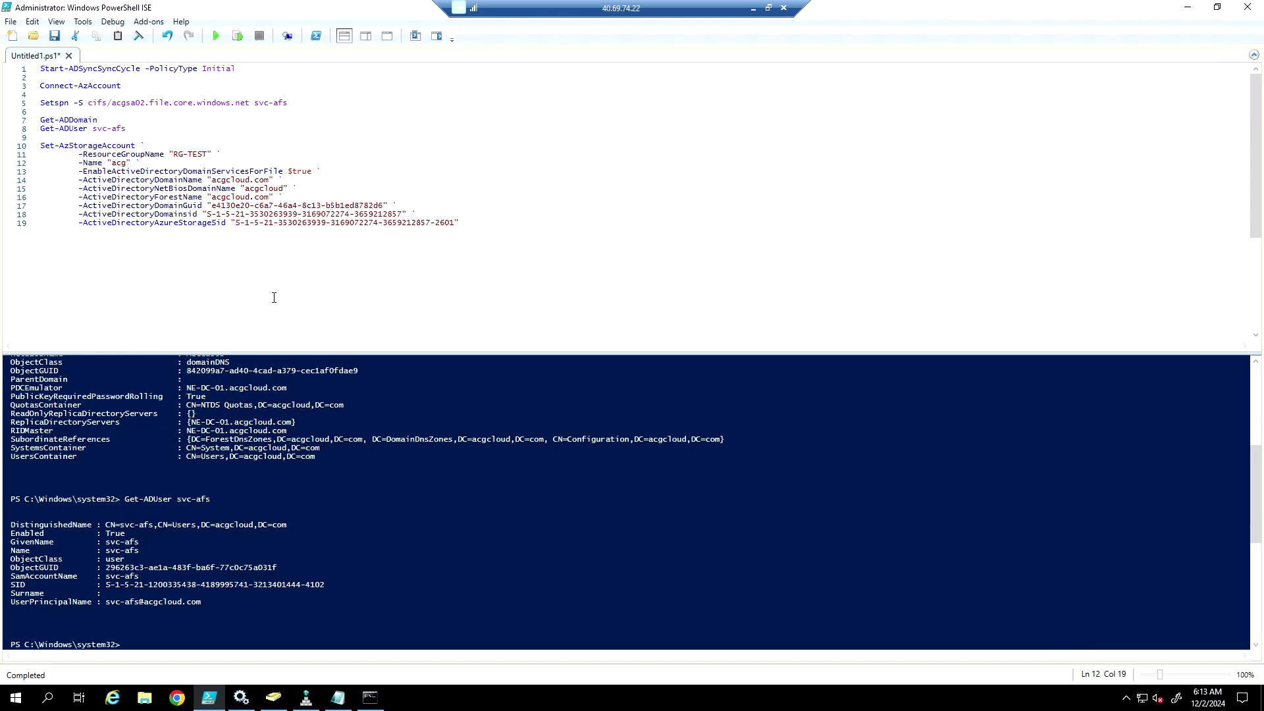
type("sa02")
left_click(124, 645)
left_click_drag(186, 371, 359, 370)
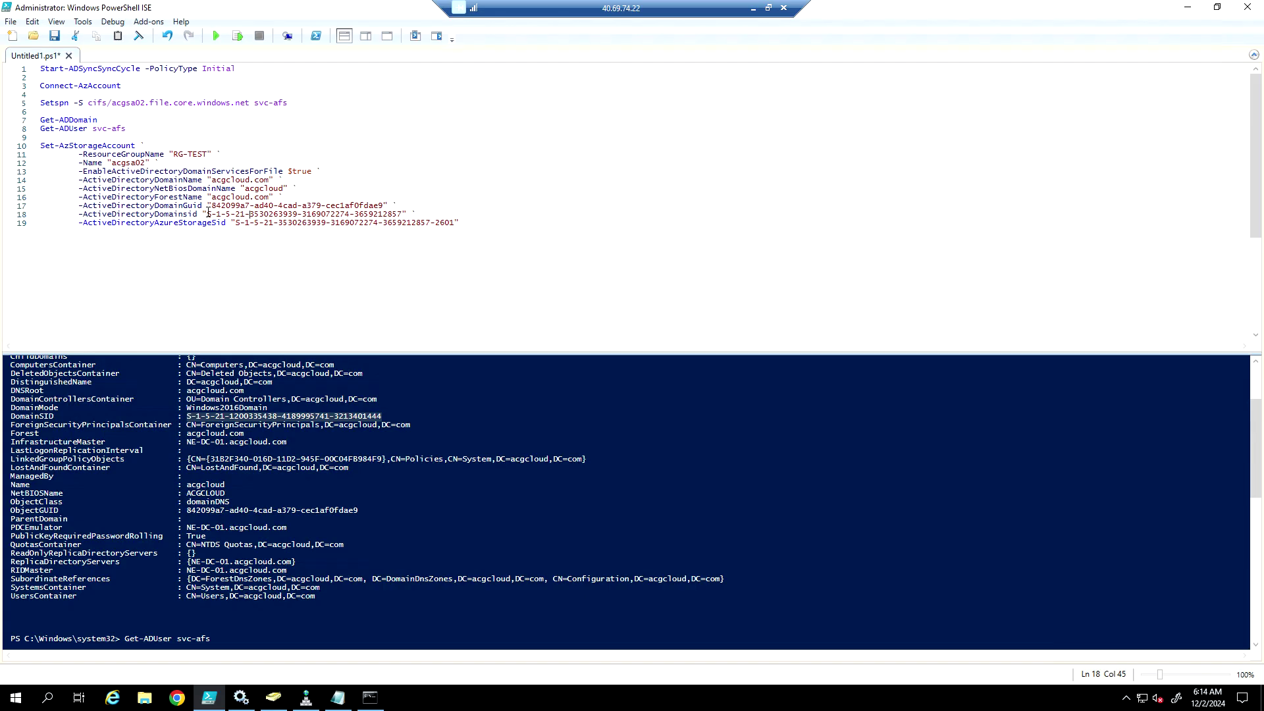
left_click_drag(206, 214, 399, 214)
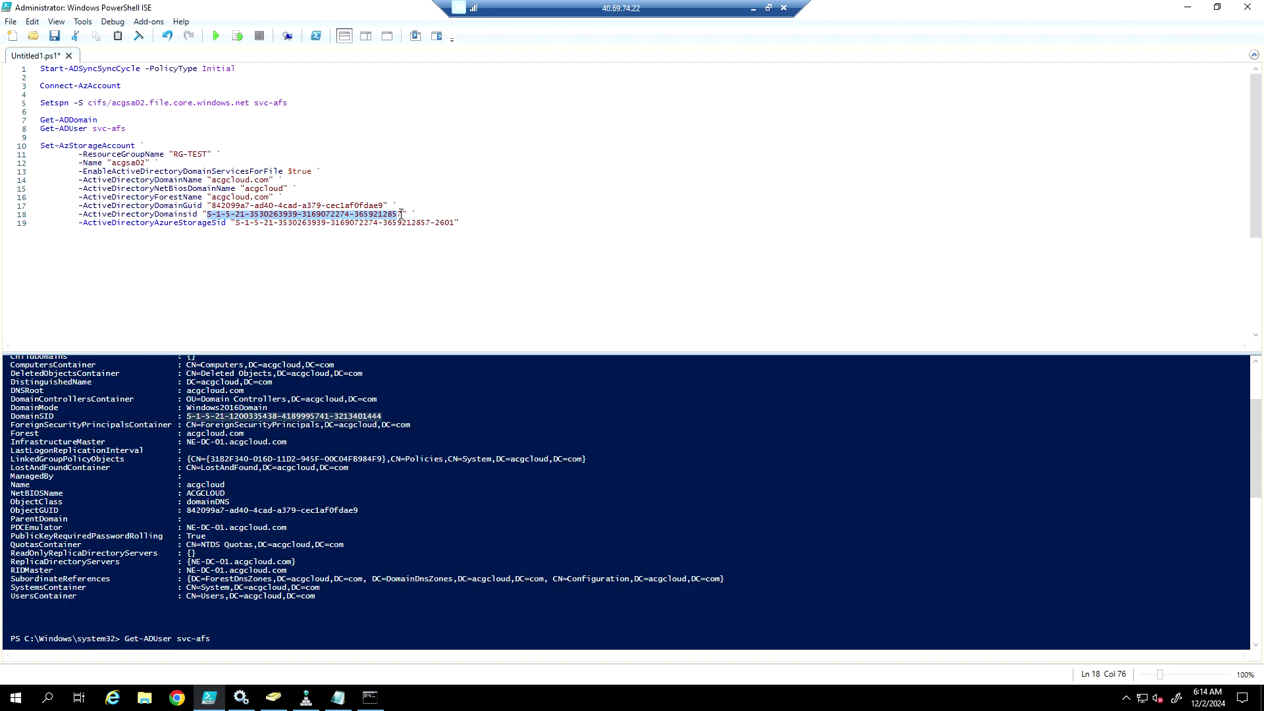
key("ctrl+v")
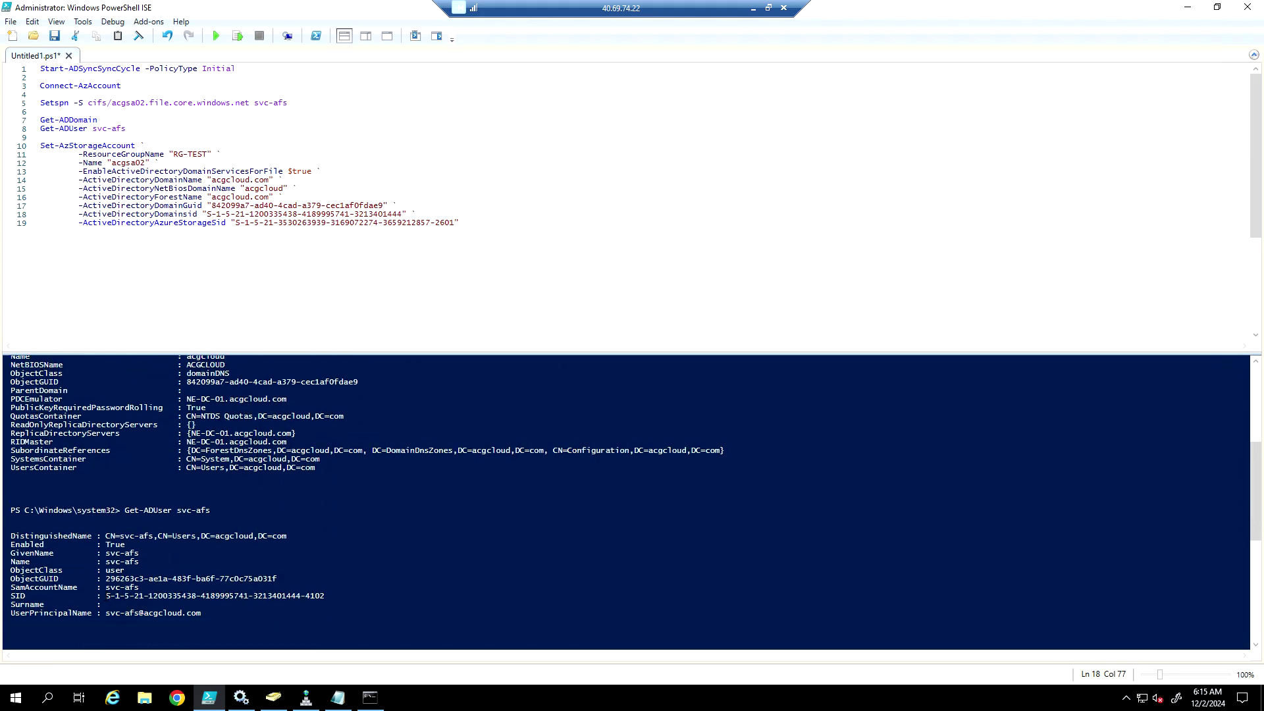
Select the svc-afs account's SID, ending in 4102, in the Get-ADUser console output.
left_click(139, 596)
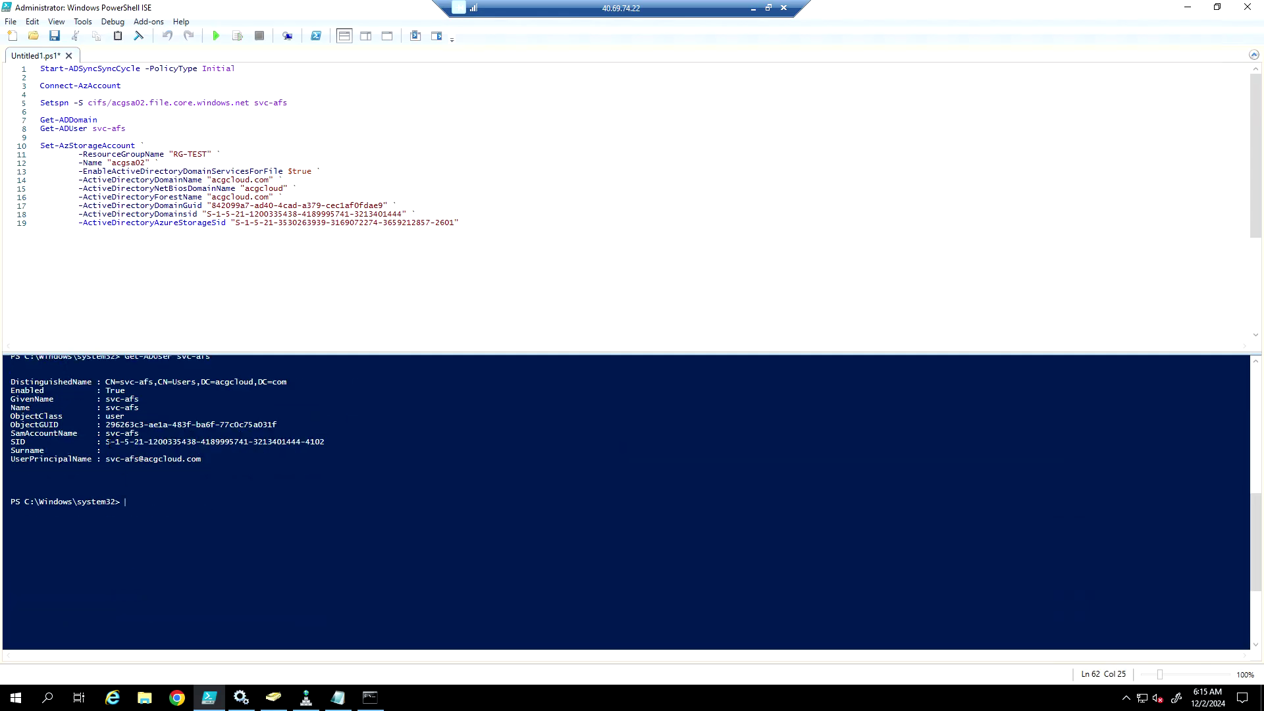
left_click_drag(105, 442, 326, 442)
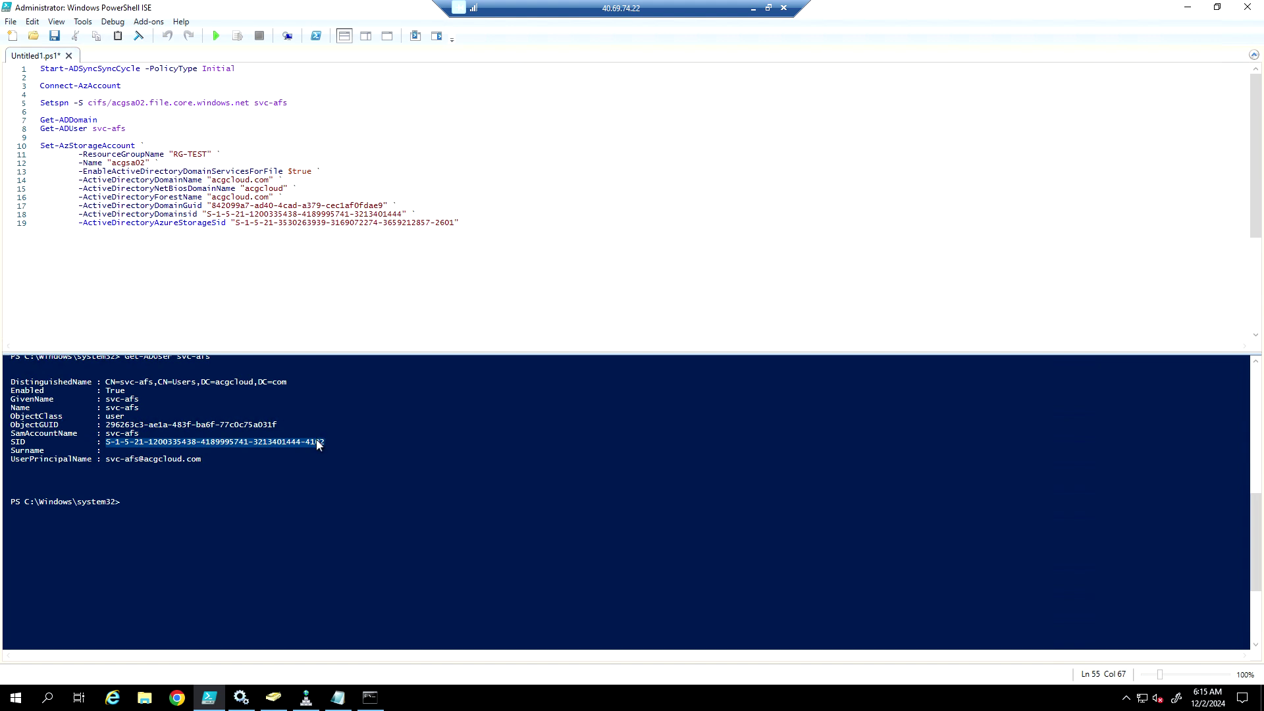
right_click(150, 438)
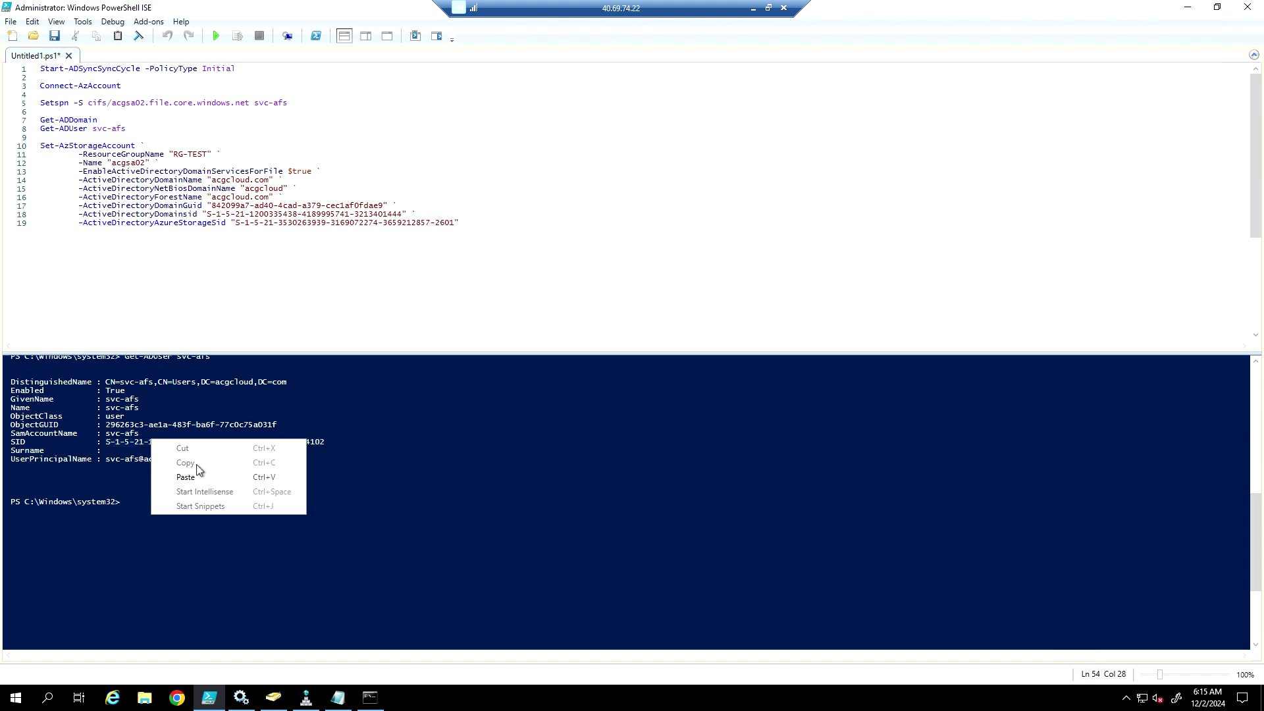
left_click(106, 451)
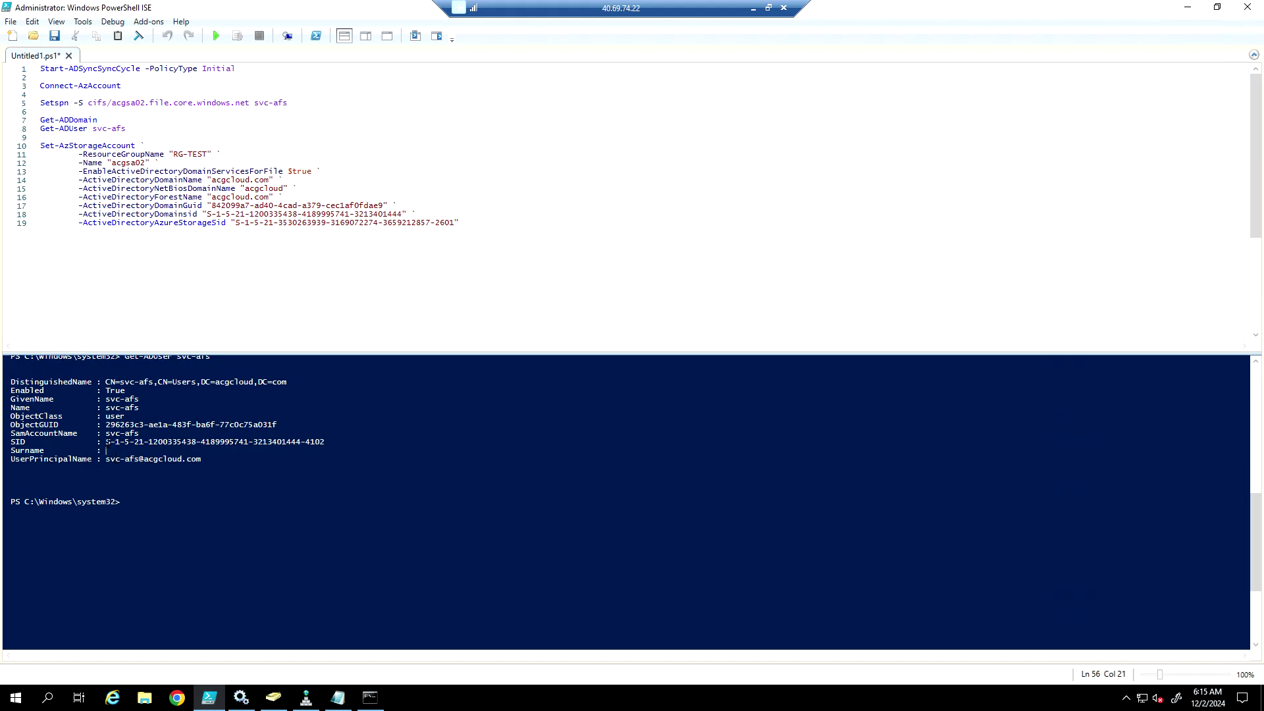
left_click_drag(106, 442, 263, 442)
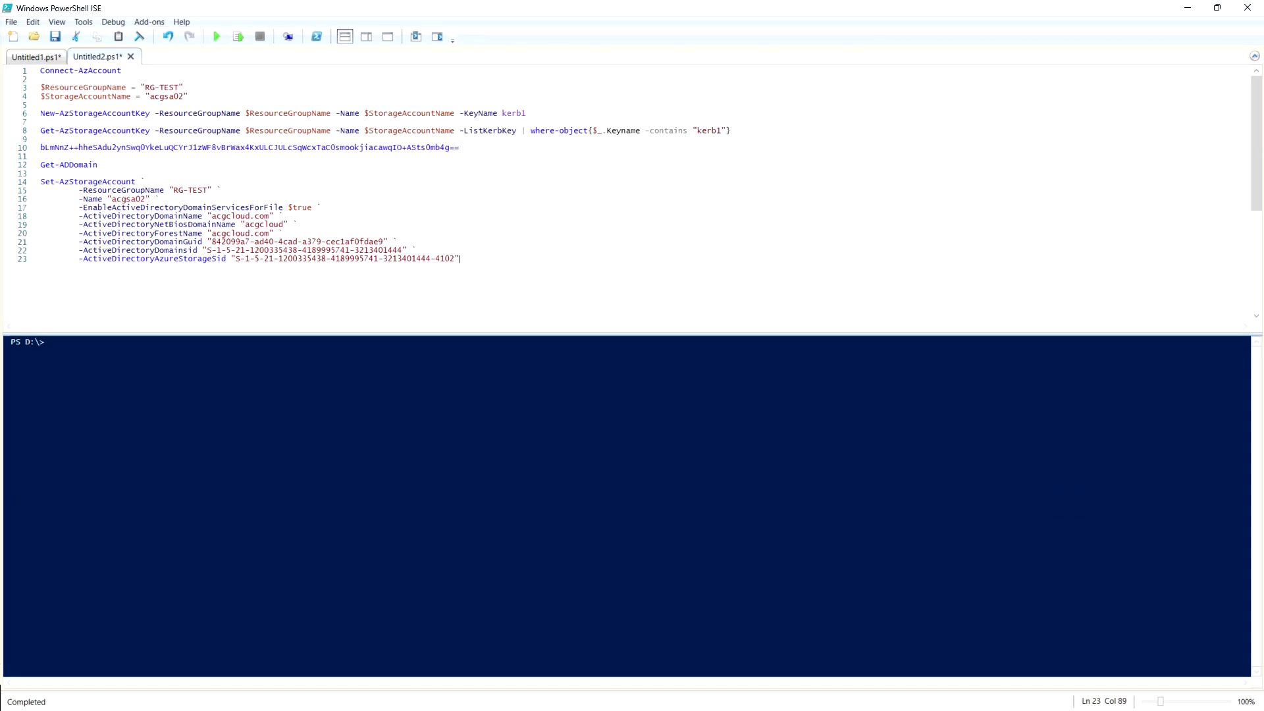
Run the selected Set-AzStorageAccount command for acgsa02, rerunning it after the first error.
left_click_drag(471, 259, 41, 184)
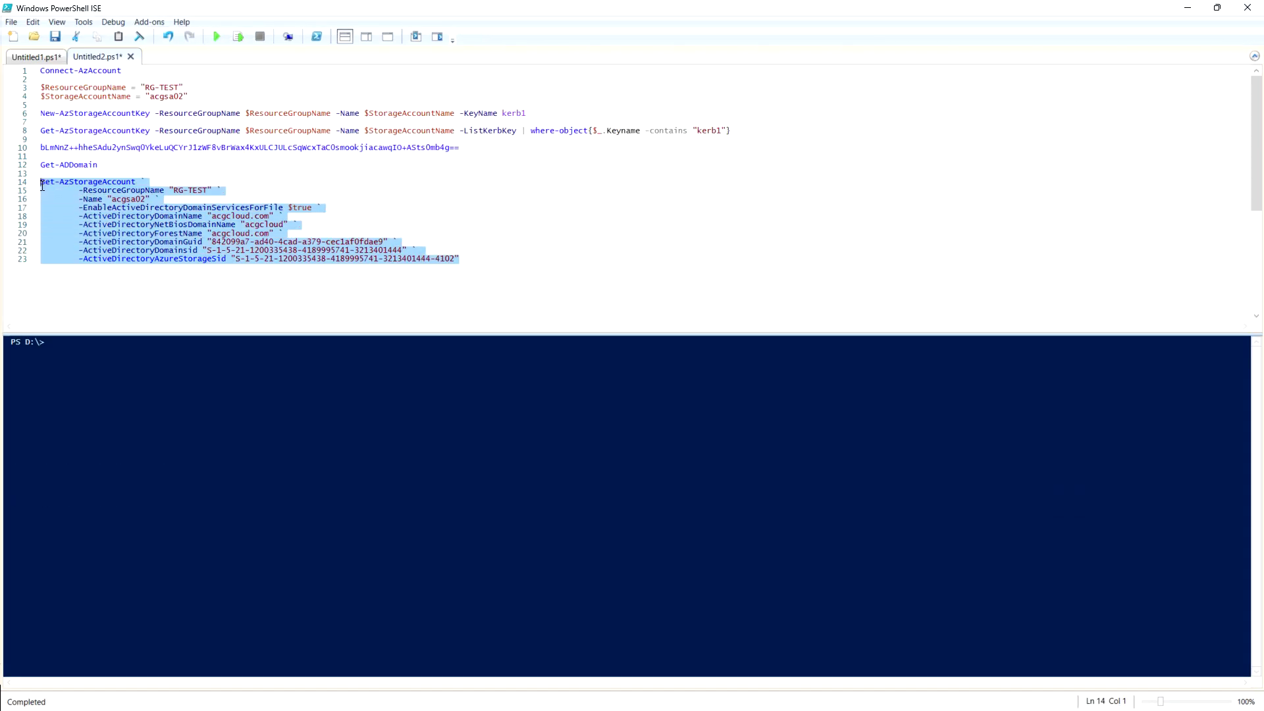
left_click(239, 37)
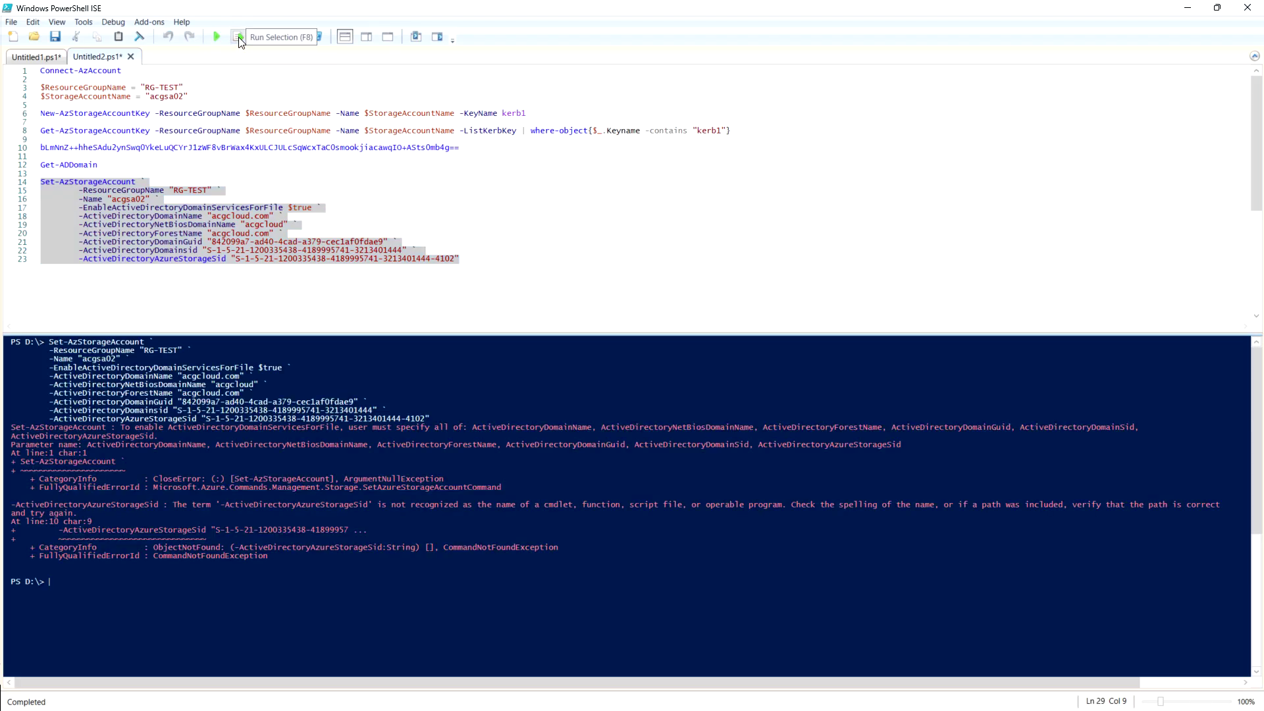
left_click(239, 38)
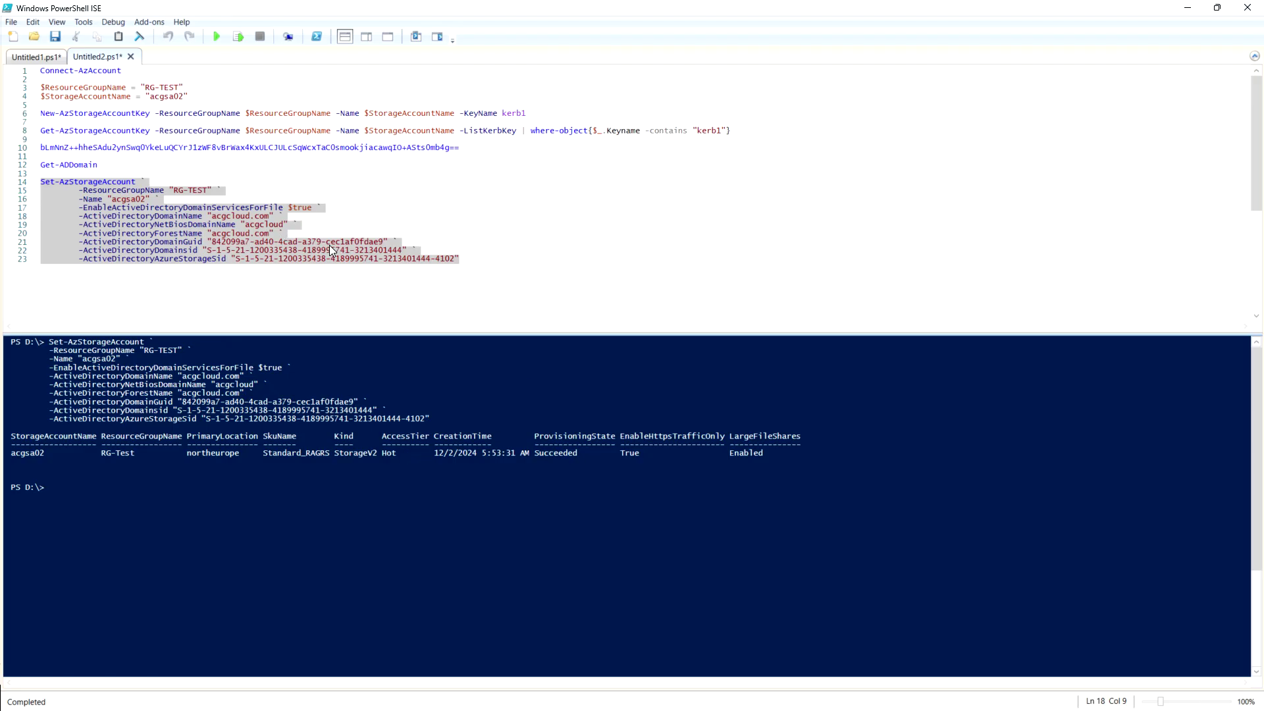
left_click(395, 240)
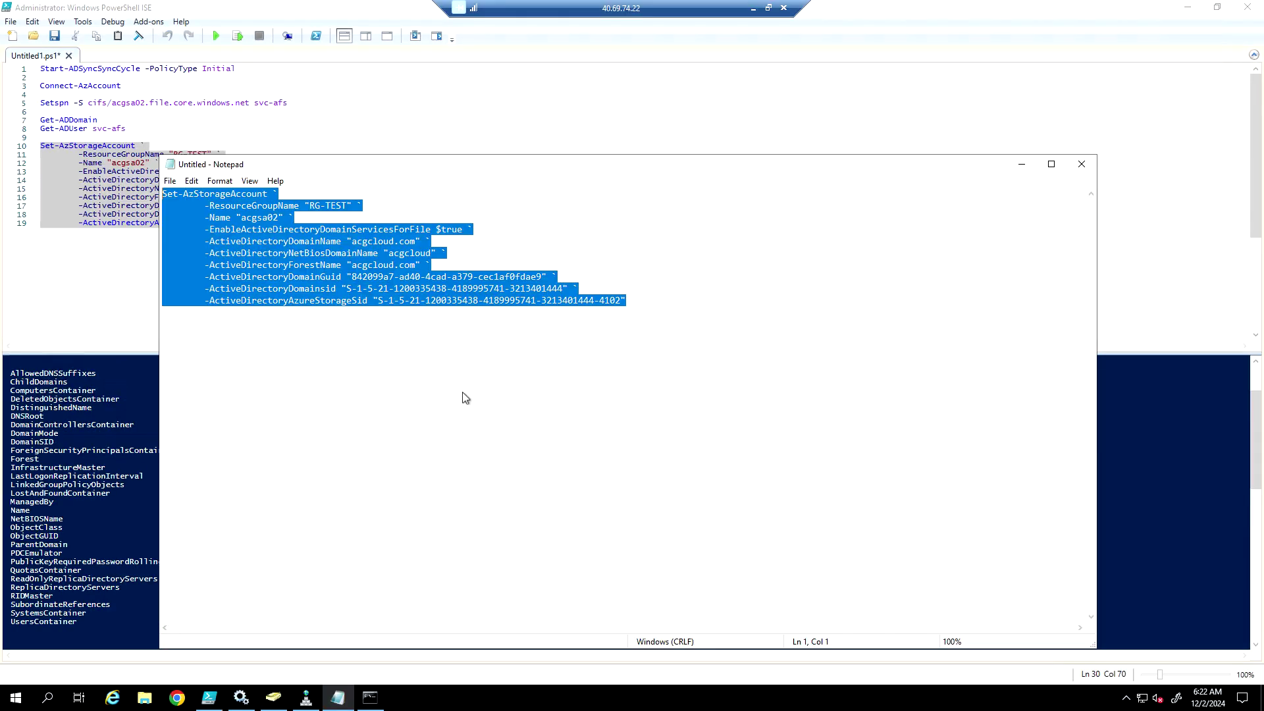
Deselect the pasted Set-AzStorageAccount command in Notepad.
left_click(638, 302)
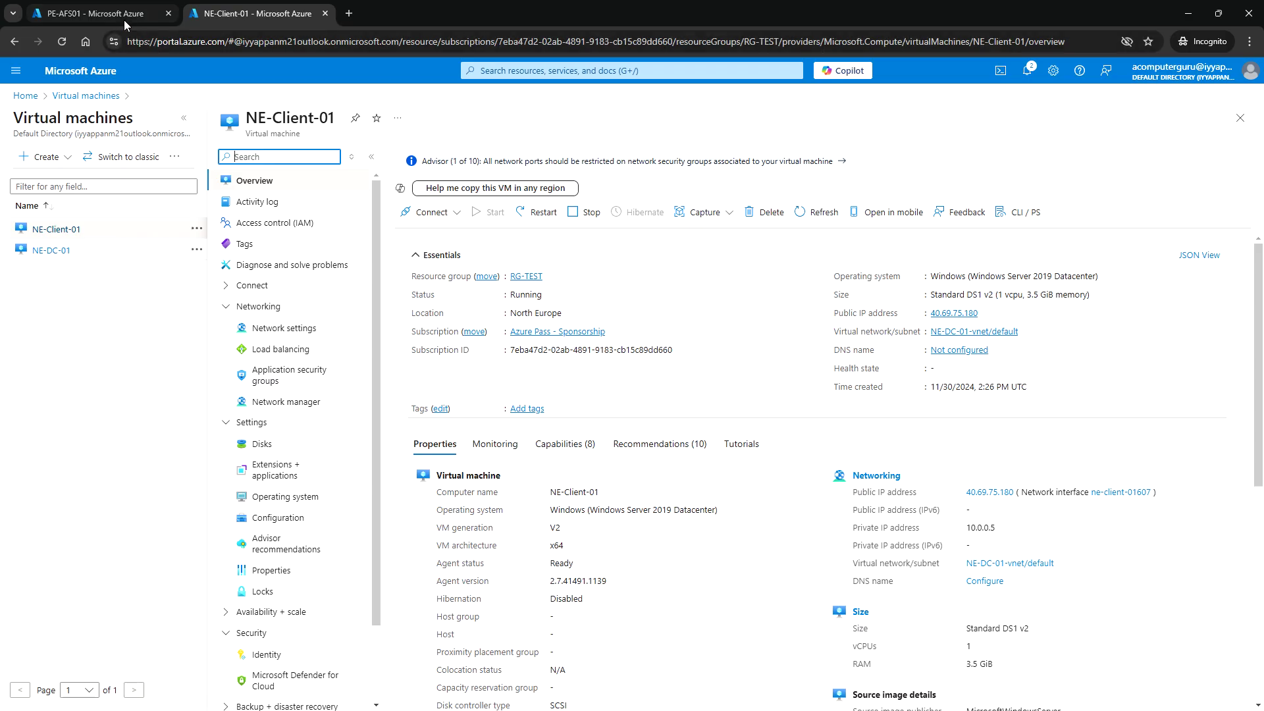
Navigate Home > Storage accounts > acgsa02 > File shares > fileshare01 and open Access Control (IAM).
left_click(124, 22)
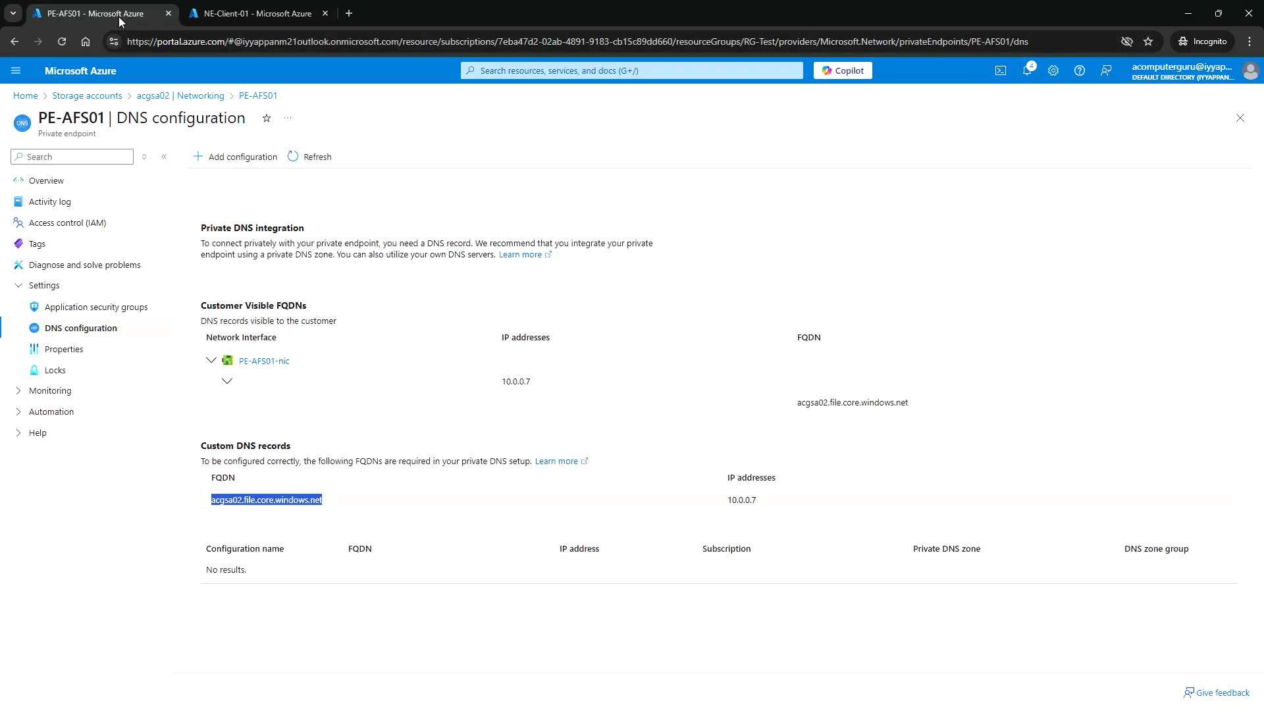
left_click(106, 82)
left_click(368, 165)
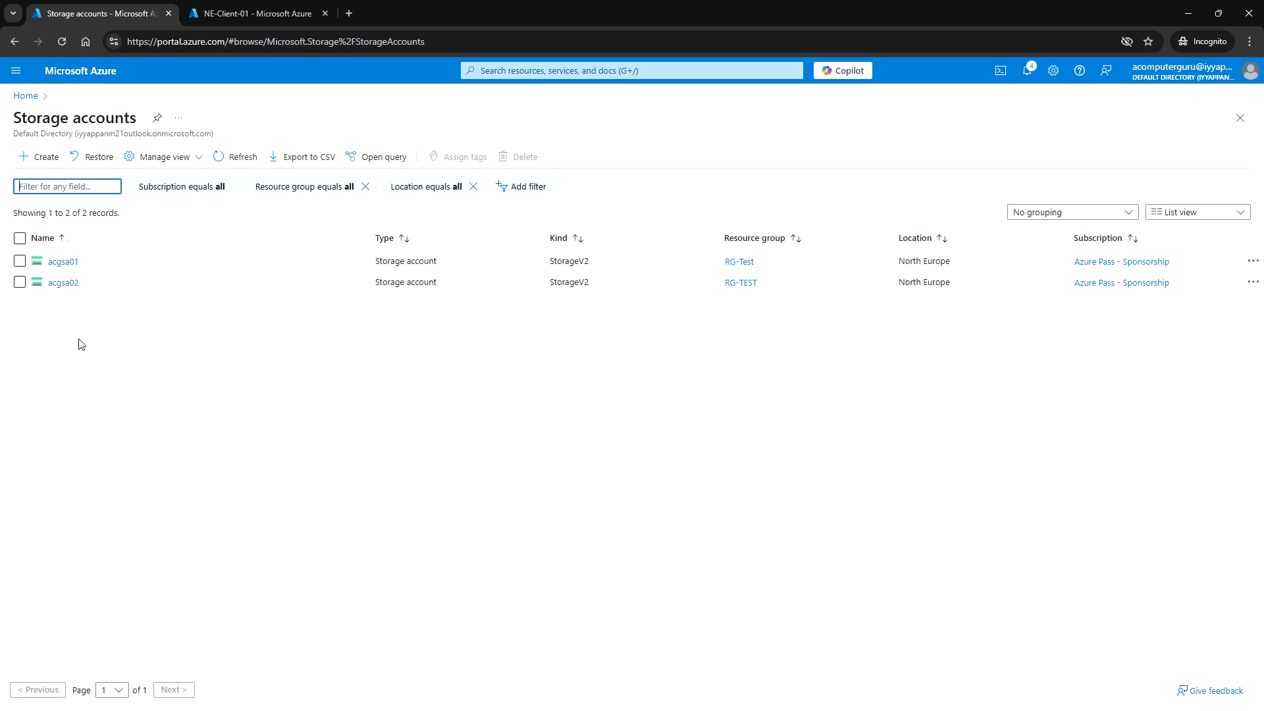
left_click(64, 283)
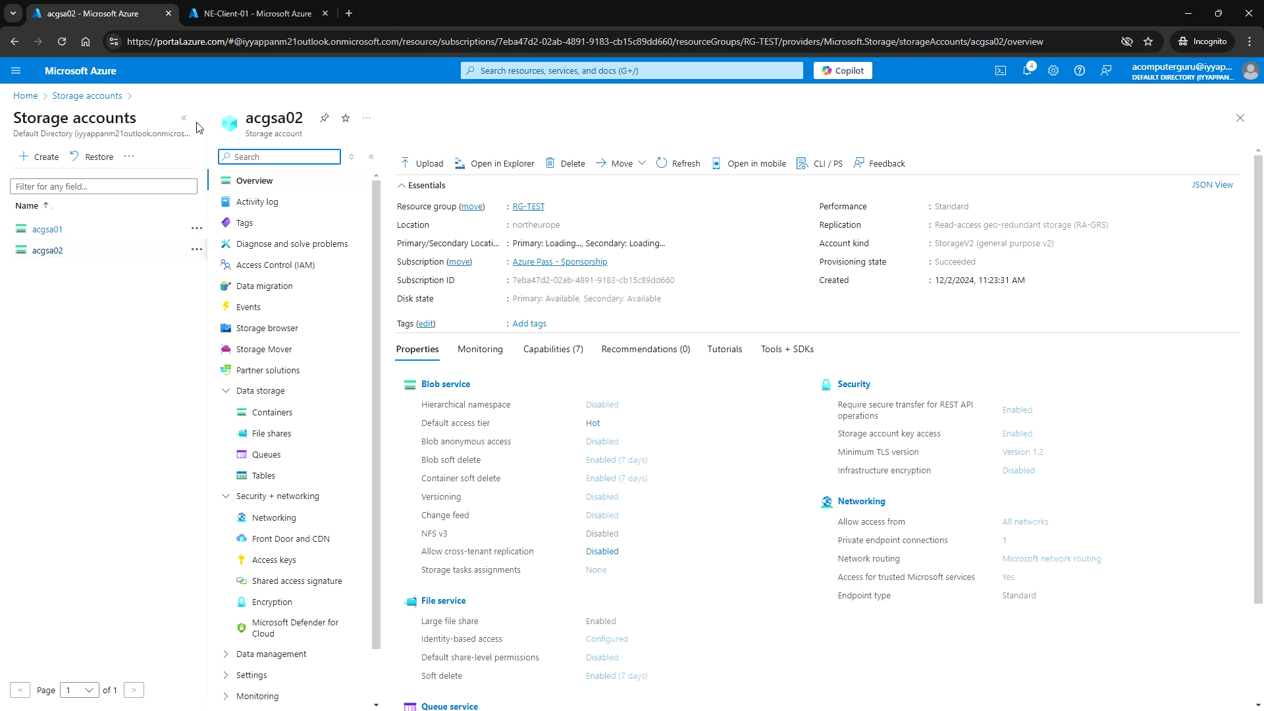
left_click(184, 120)
left_click(96, 440)
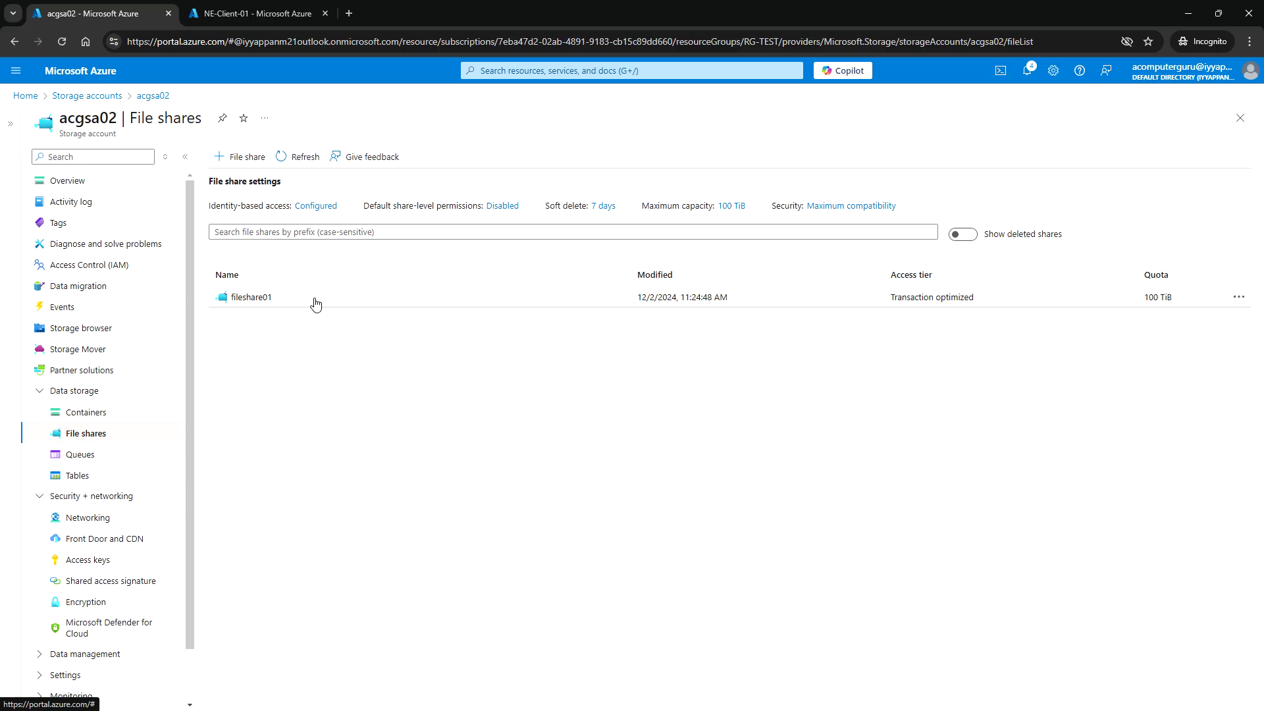
left_click(315, 303)
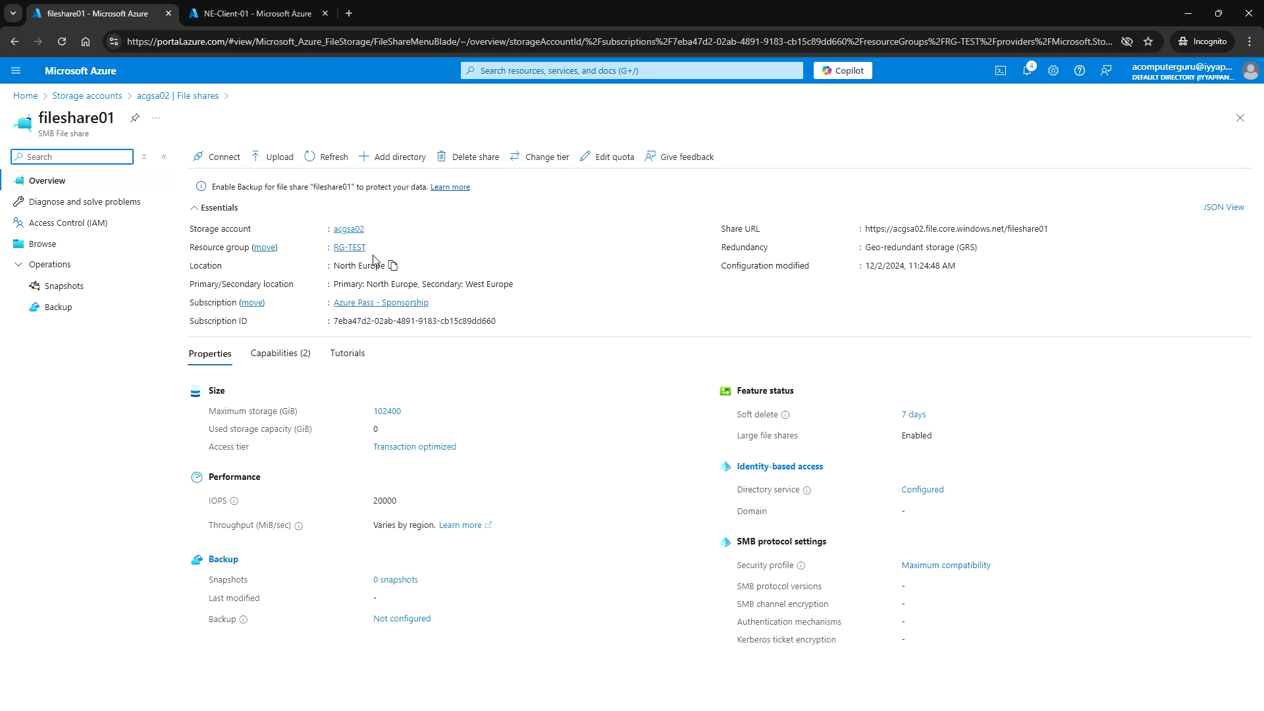
left_click(99, 228)
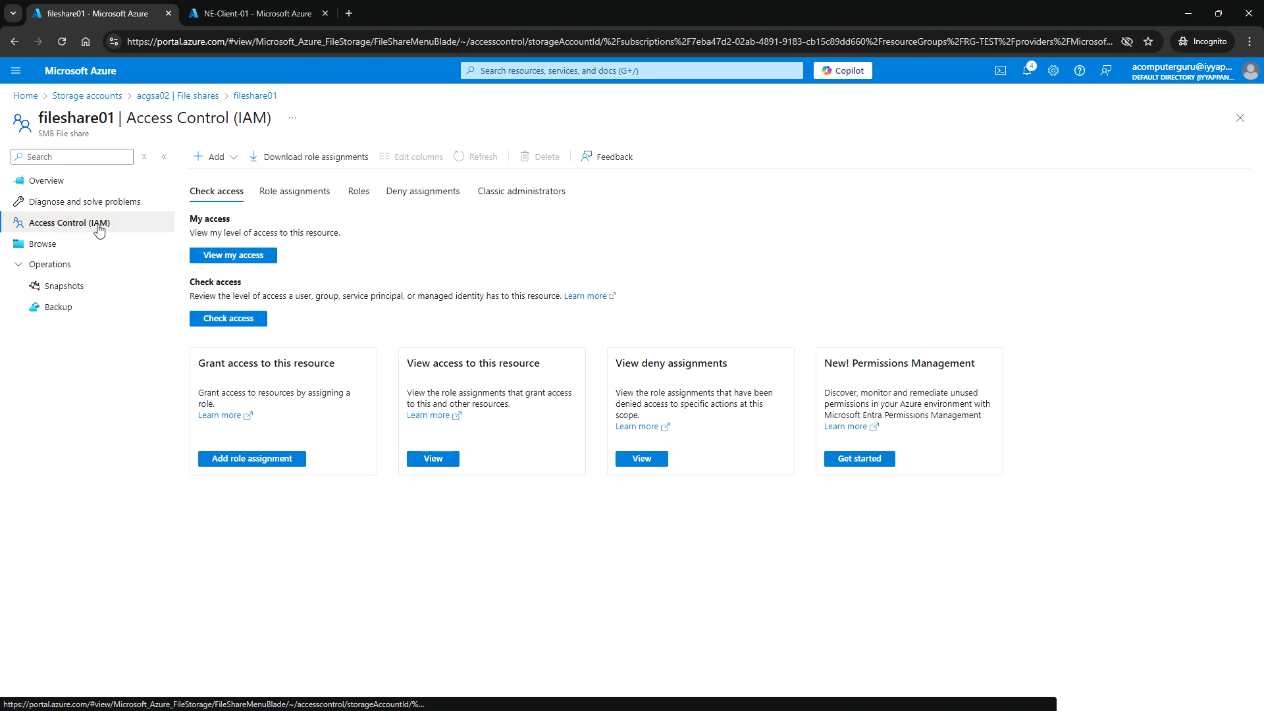
Start a new role assignment and pick Storage File Data SMB Share Contributor after searching 'sm'.
left_click(233, 158)
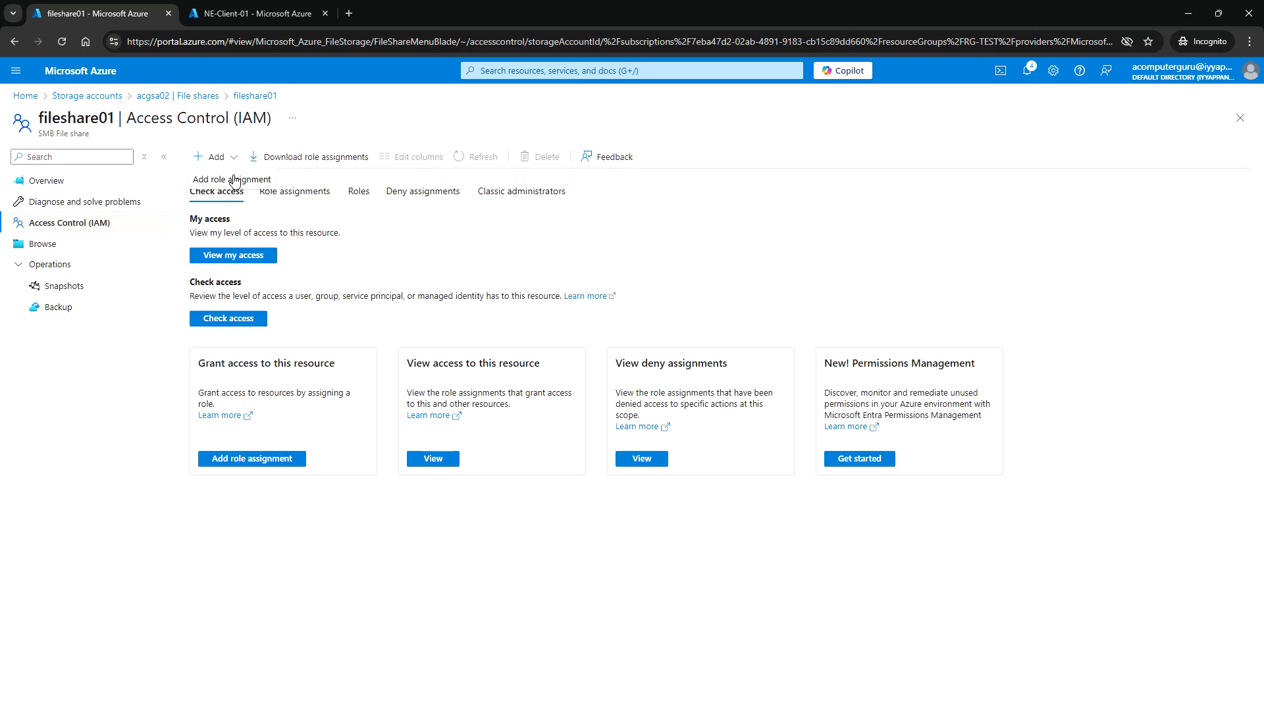
left_click(238, 181)
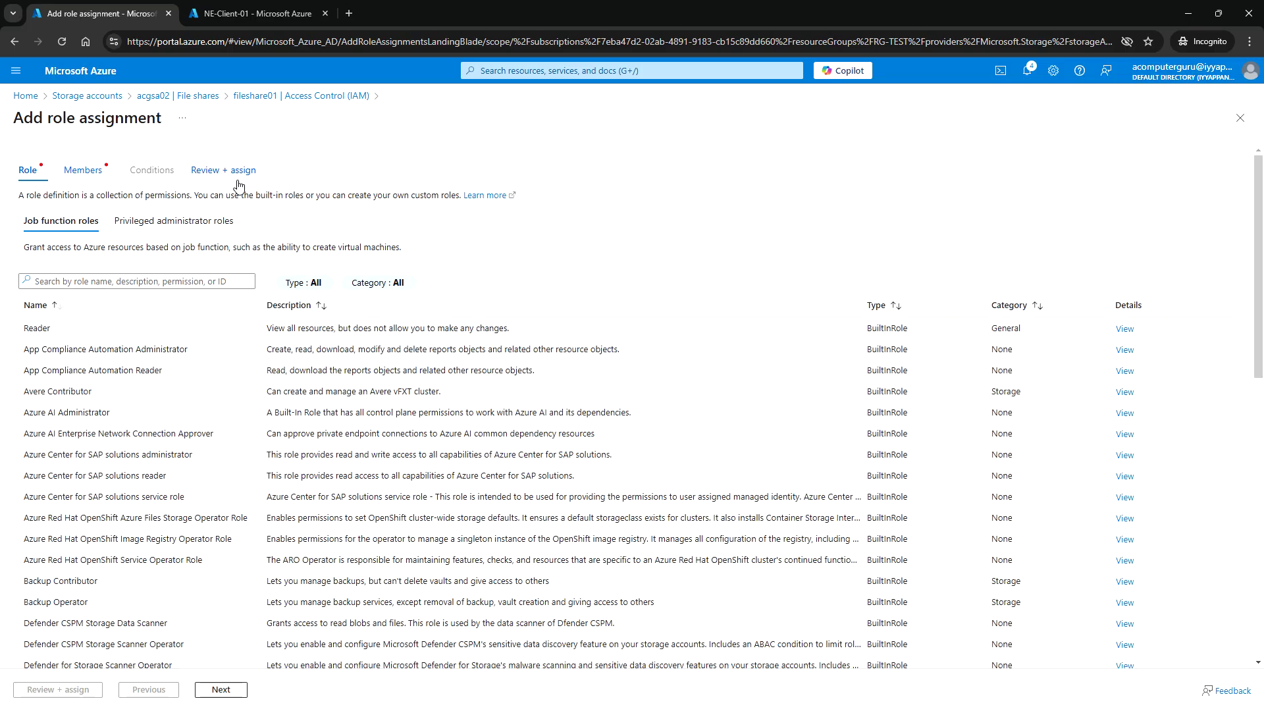
left_click(87, 282)
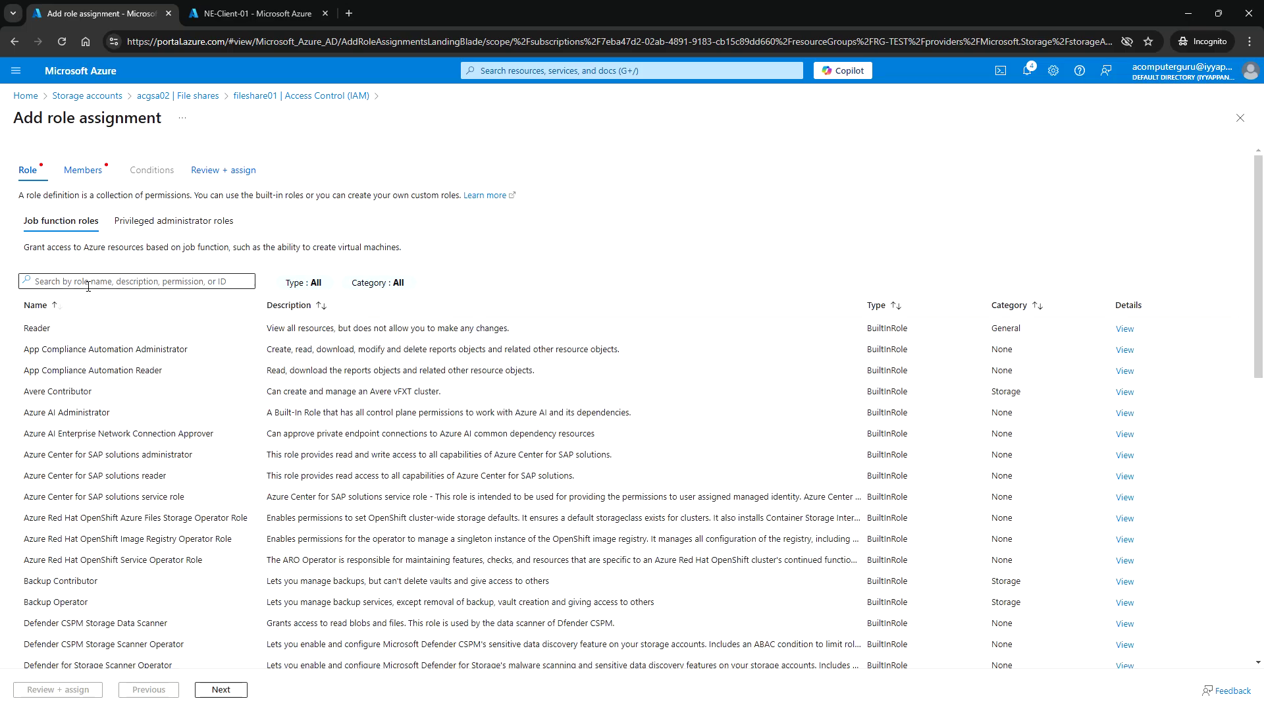
left_click(87, 286)
type("smb")
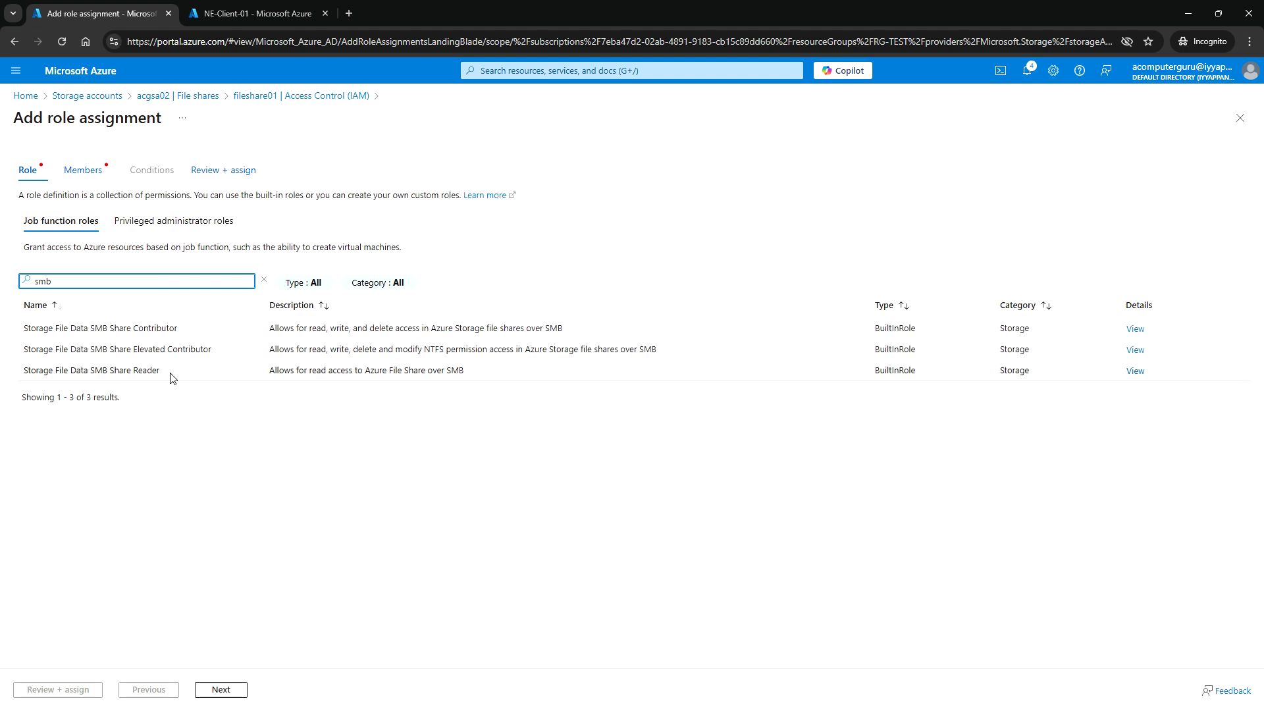
left_click(129, 328)
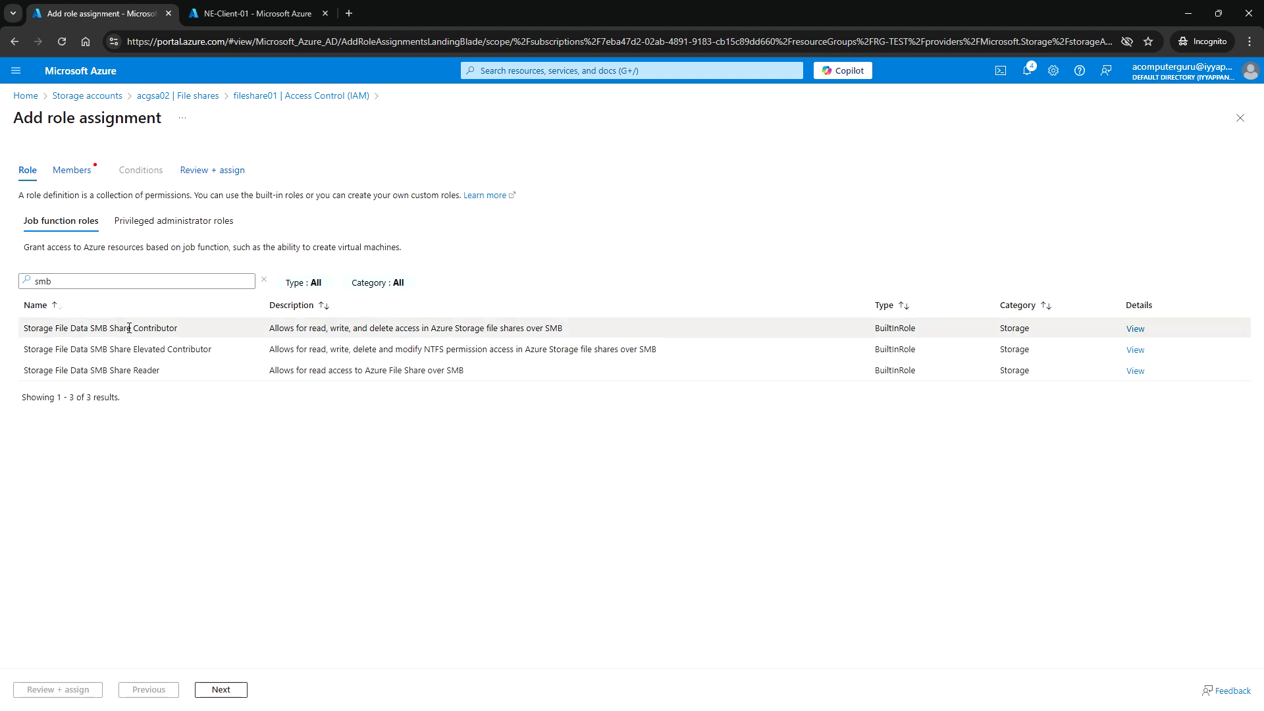
Add the admin user as the member, then review and assign the role.
left_click(220, 689)
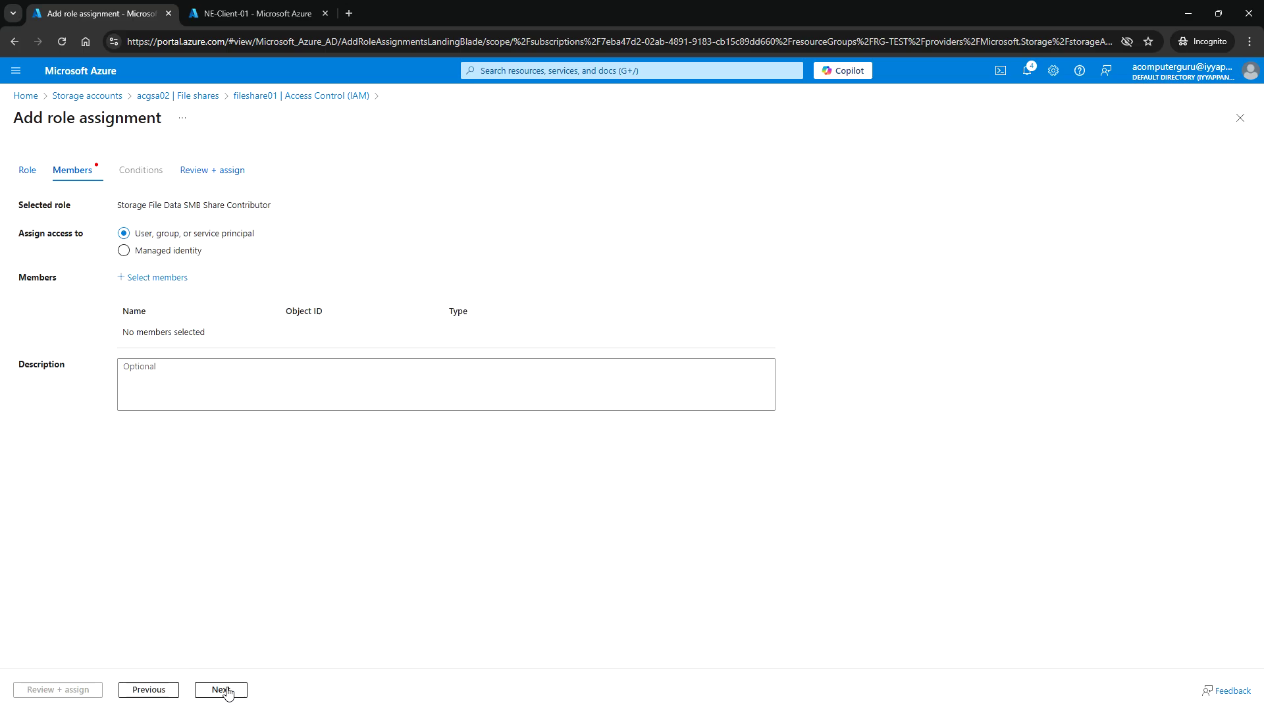
left_click(163, 277)
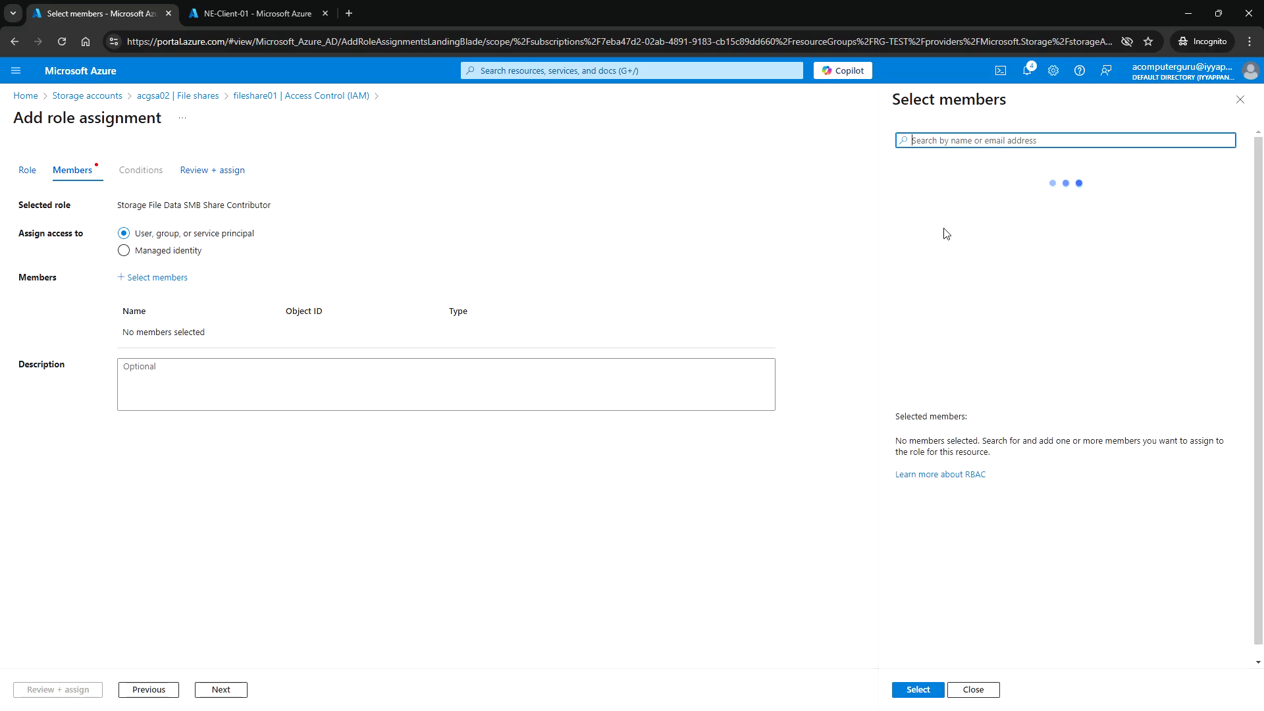
left_click(993, 203)
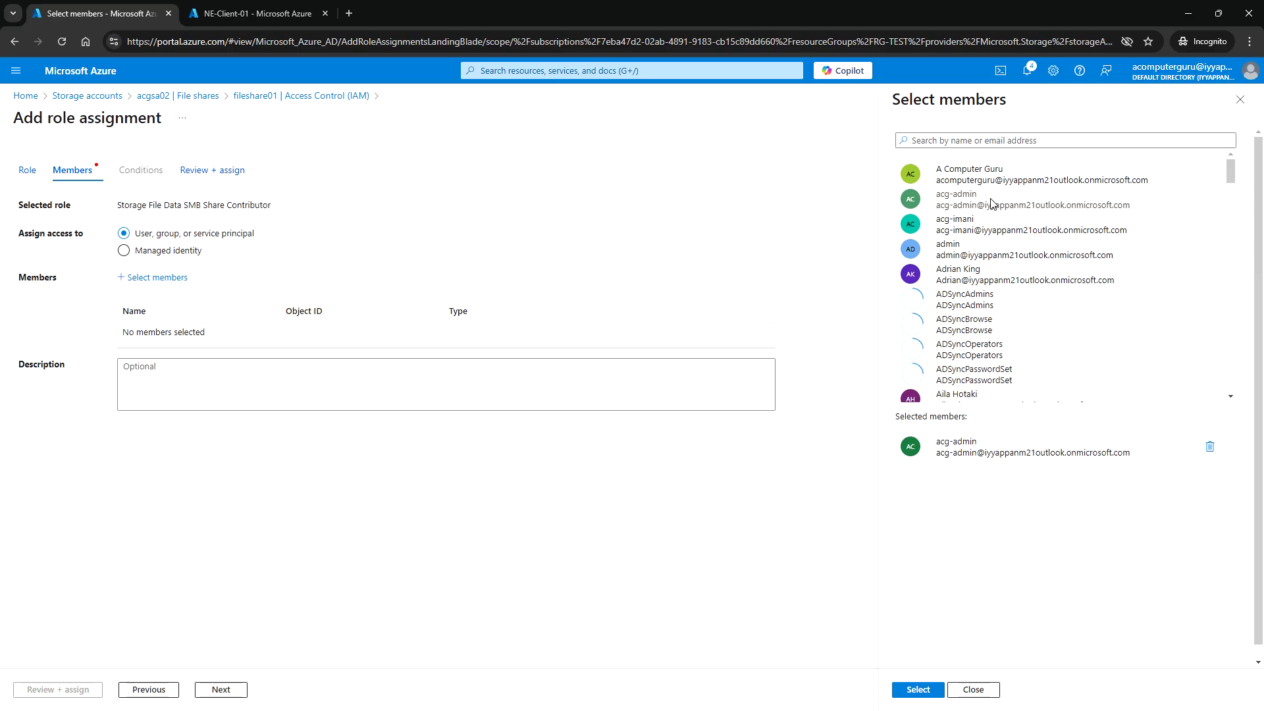
left_click(919, 690)
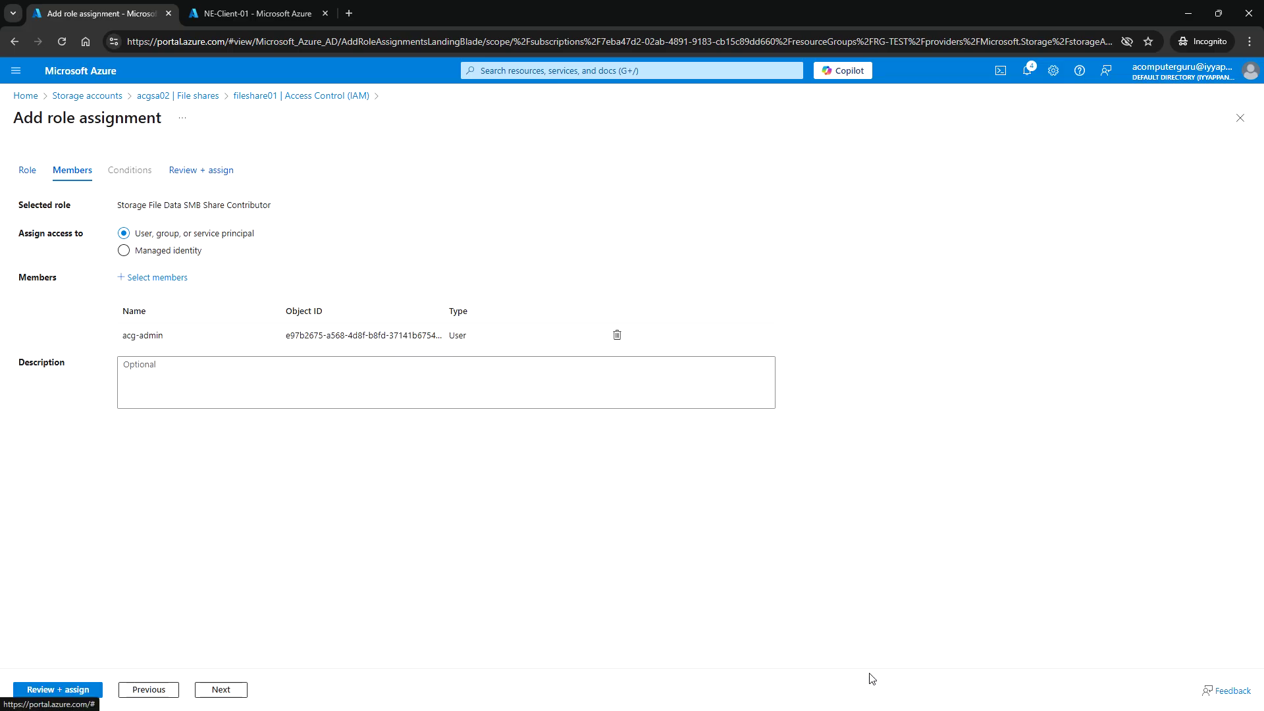
left_click(161, 691)
left_click(221, 689)
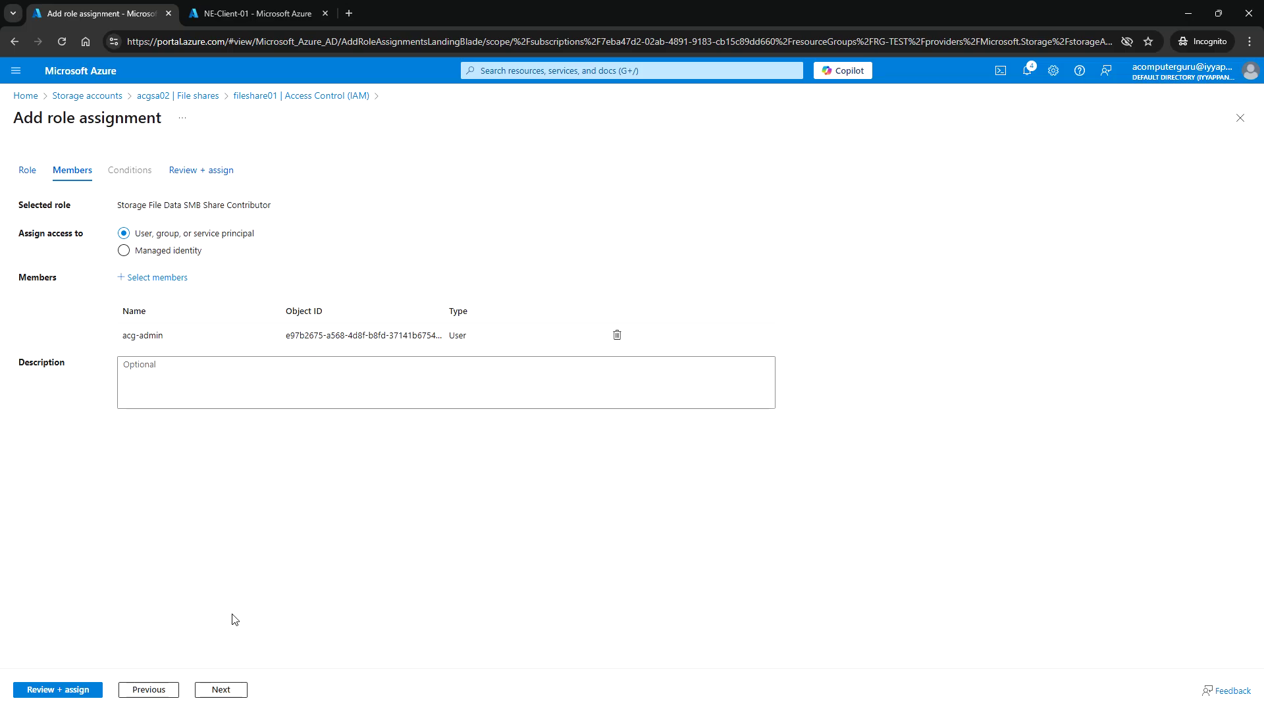
left_click(237, 689)
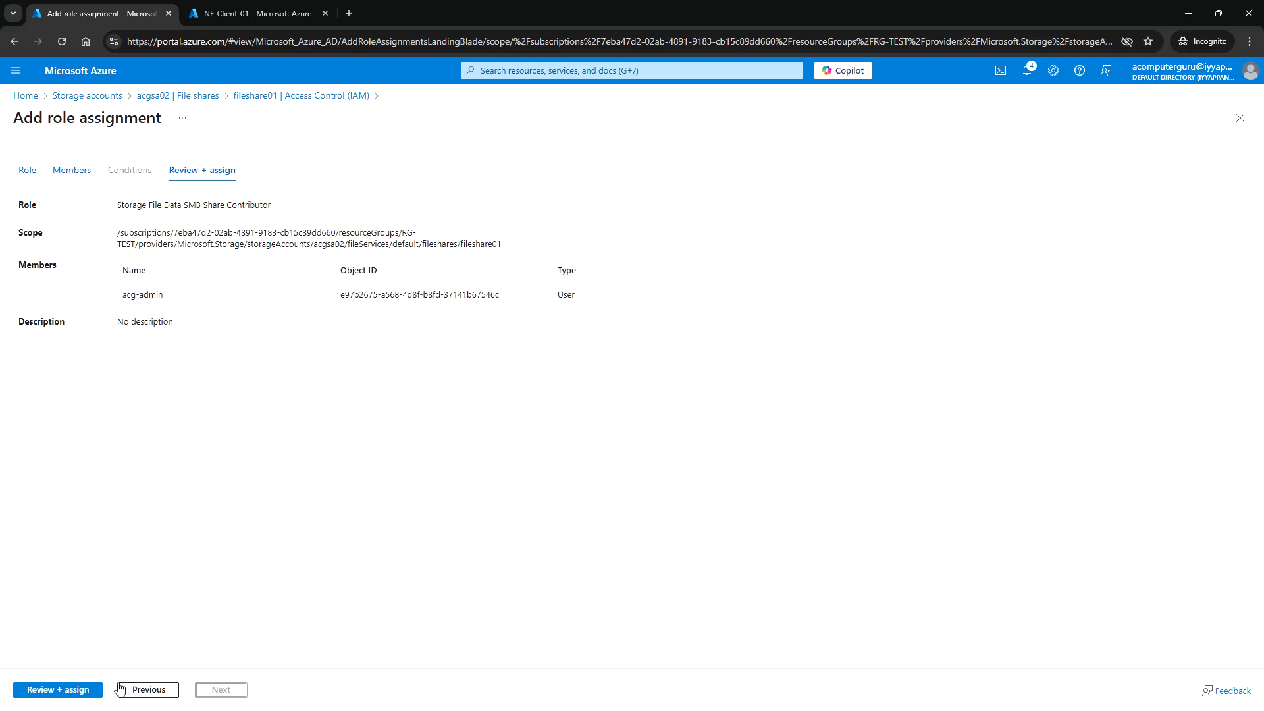
left_click(59, 690)
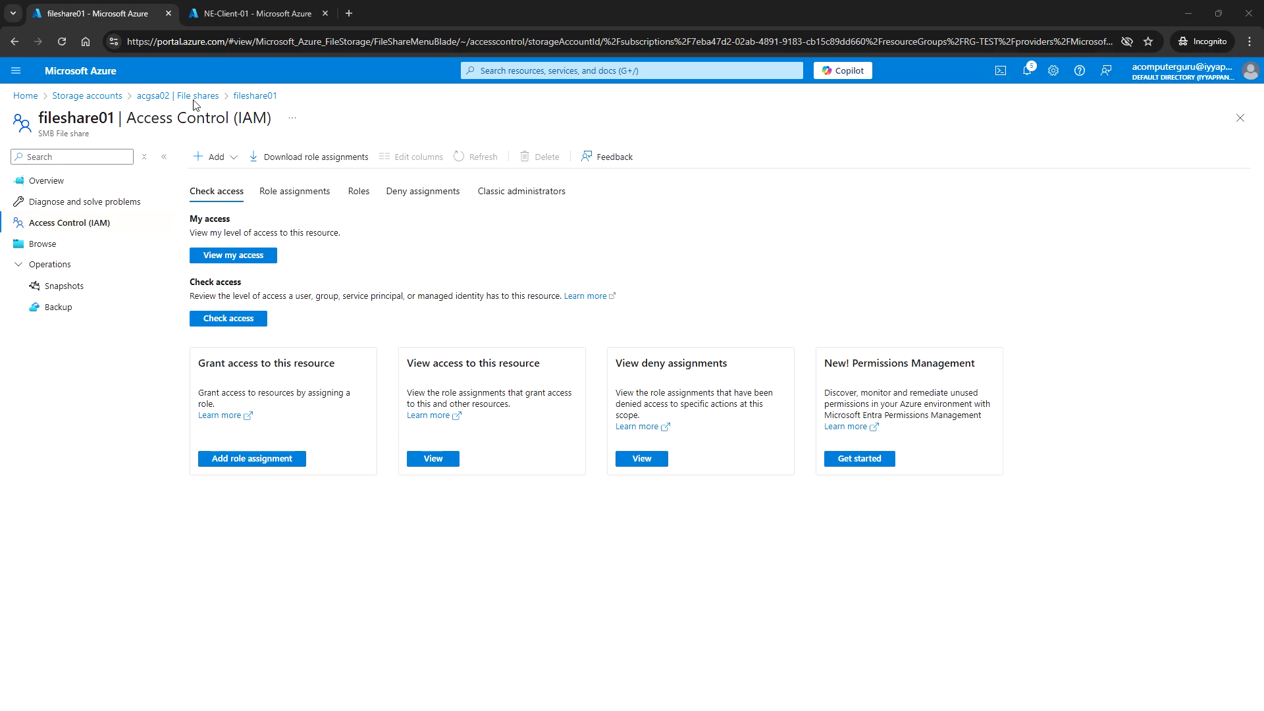
Open fileshare01's Connect pane and show the Windows drive Z mount script.
left_click(150, 102)
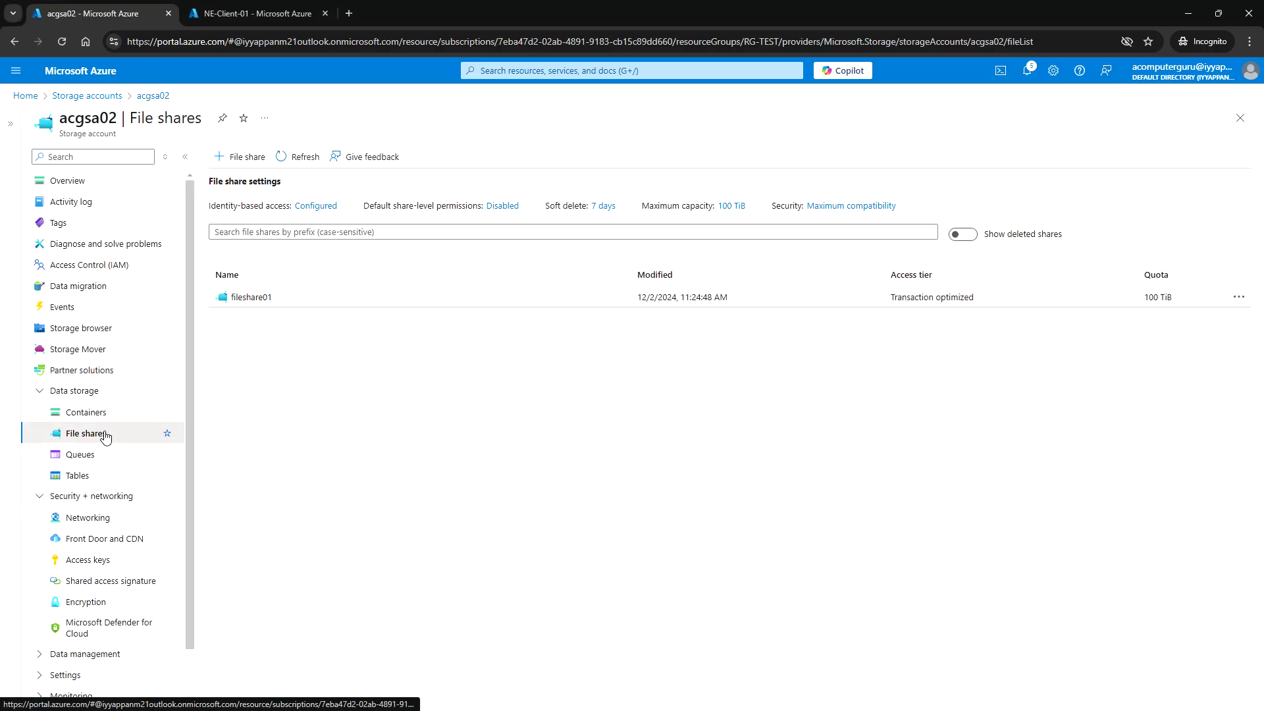
left_click(332, 302)
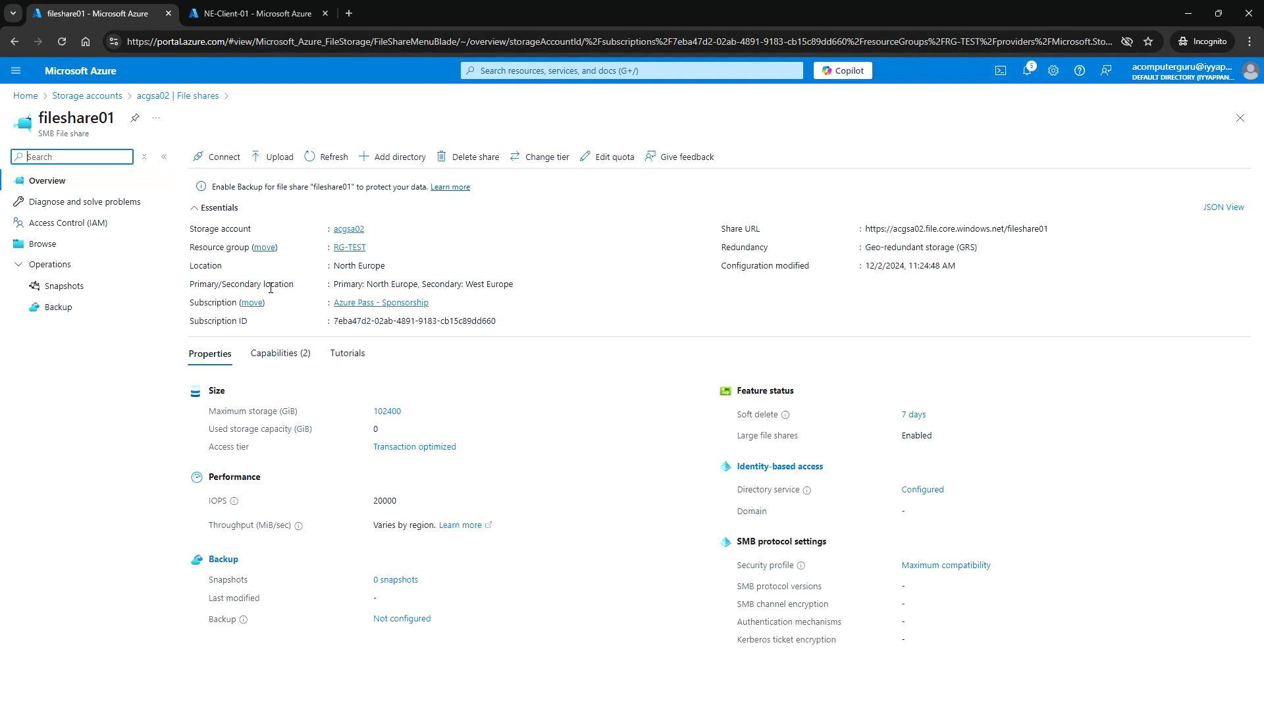
left_click(217, 158)
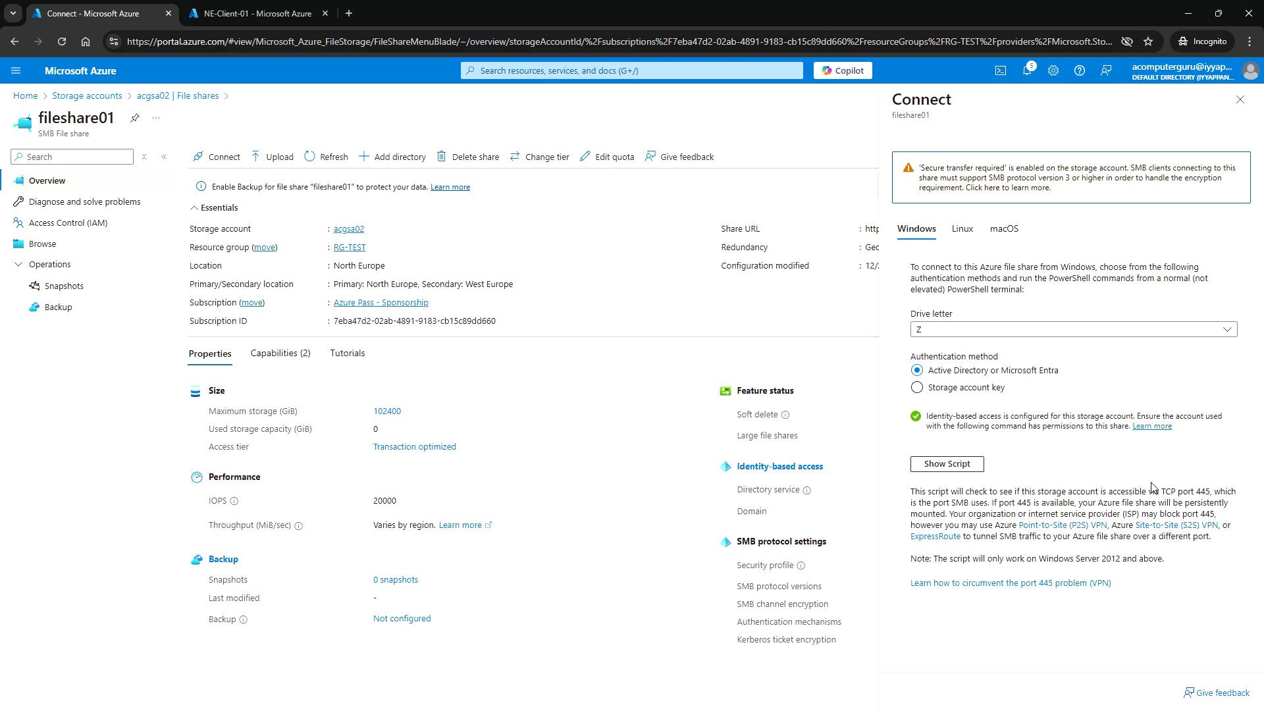
left_click(953, 465)
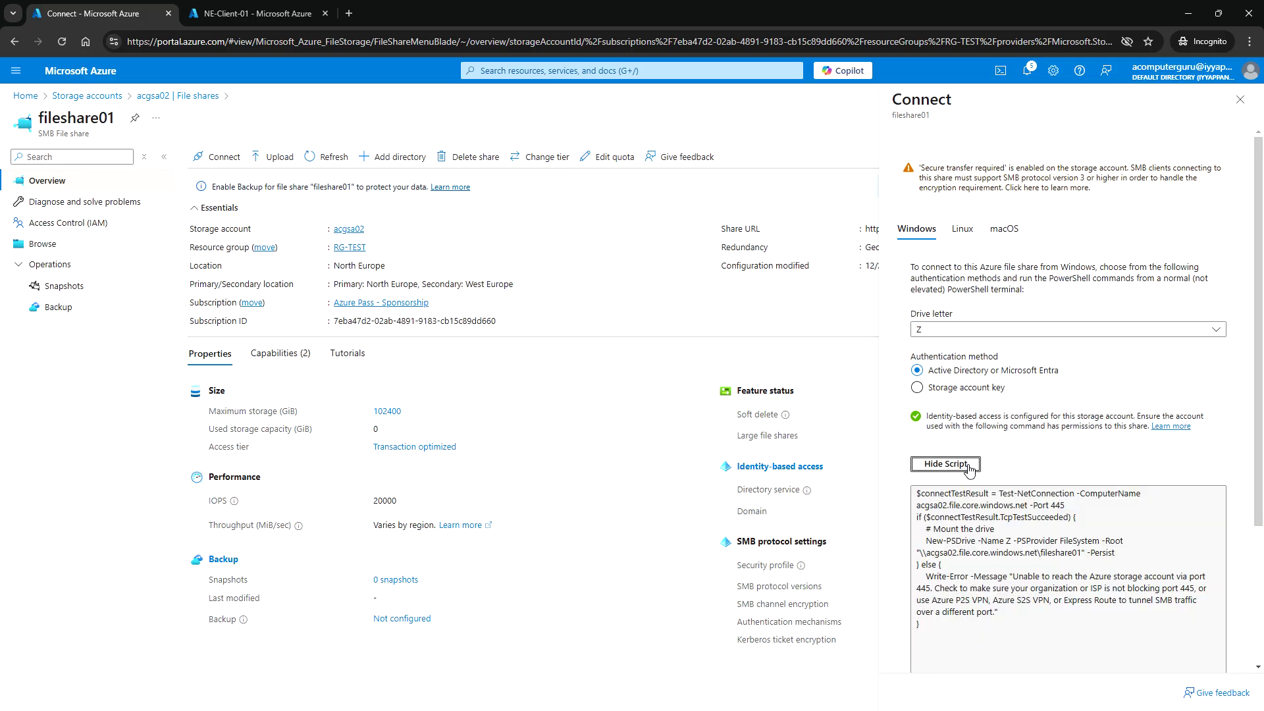
Copy the path \\acgsa02.file.core.windows.net\fileshare01 from the script for the client VM.
left_click(921, 554)
key("ctrl+a")
left_click(922, 554)
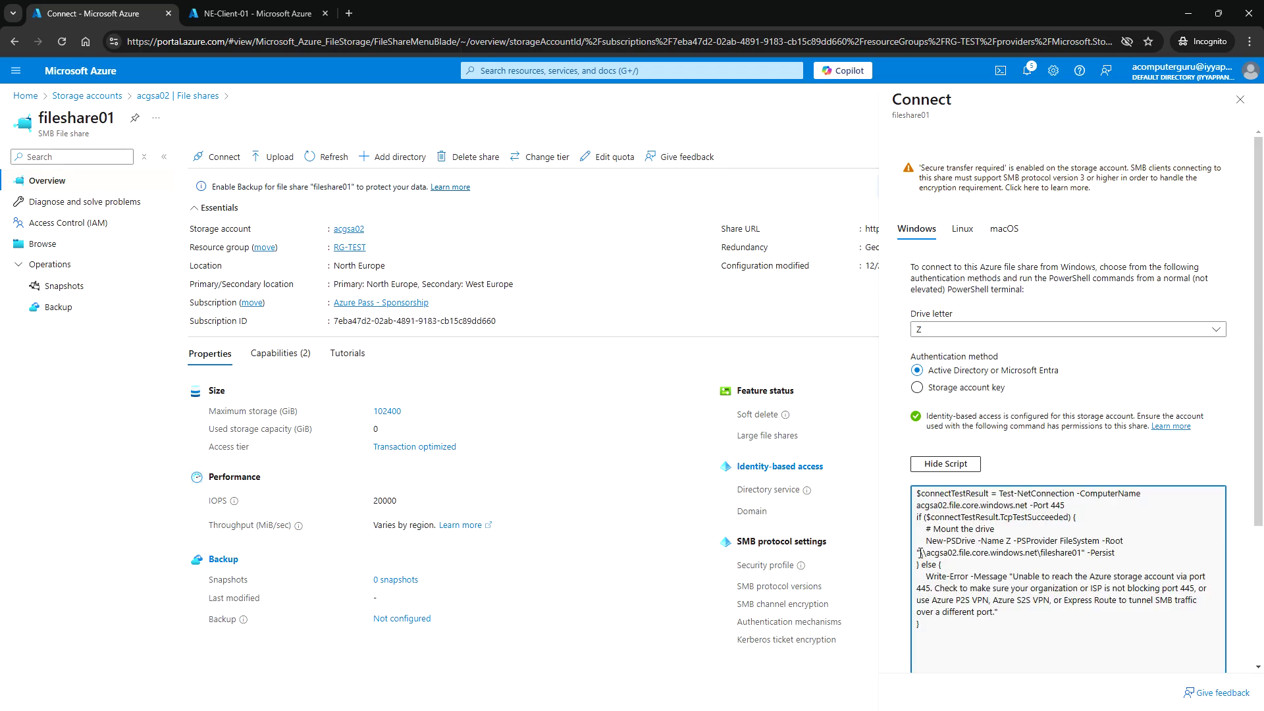
left_click_drag(922, 554, 1084, 554)
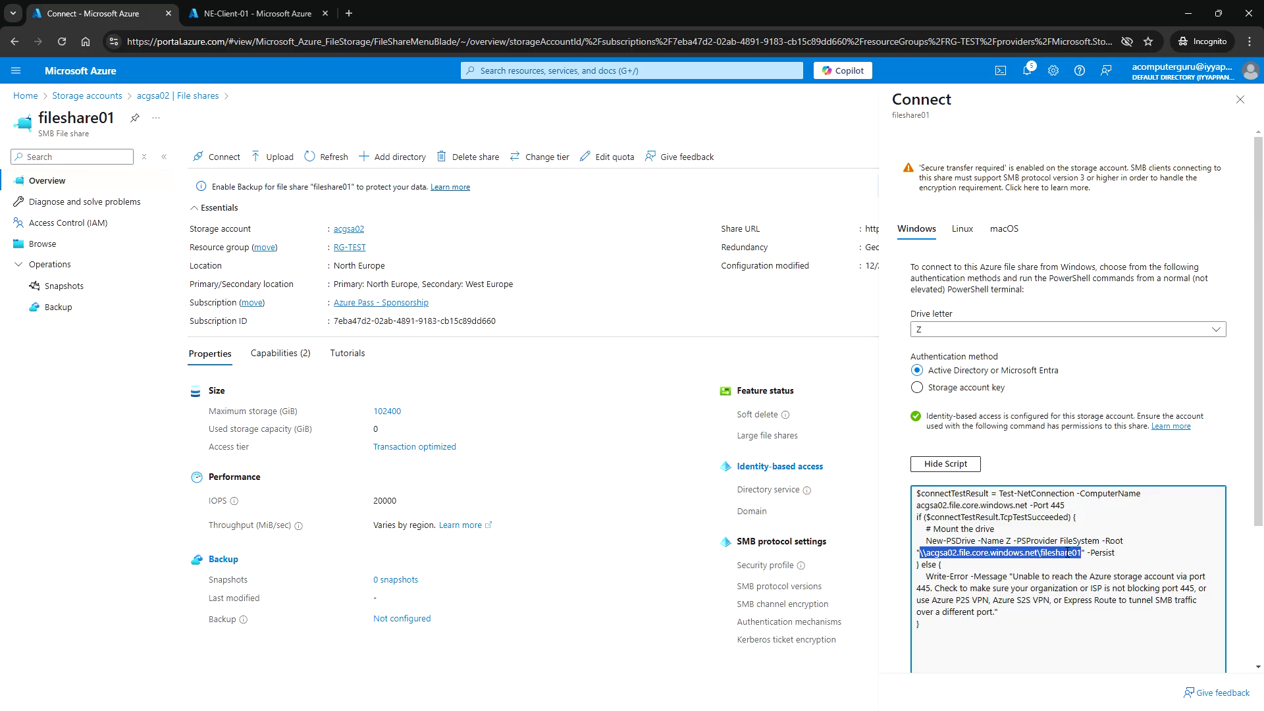
right_click(1072, 568)
left_click(1073, 569)
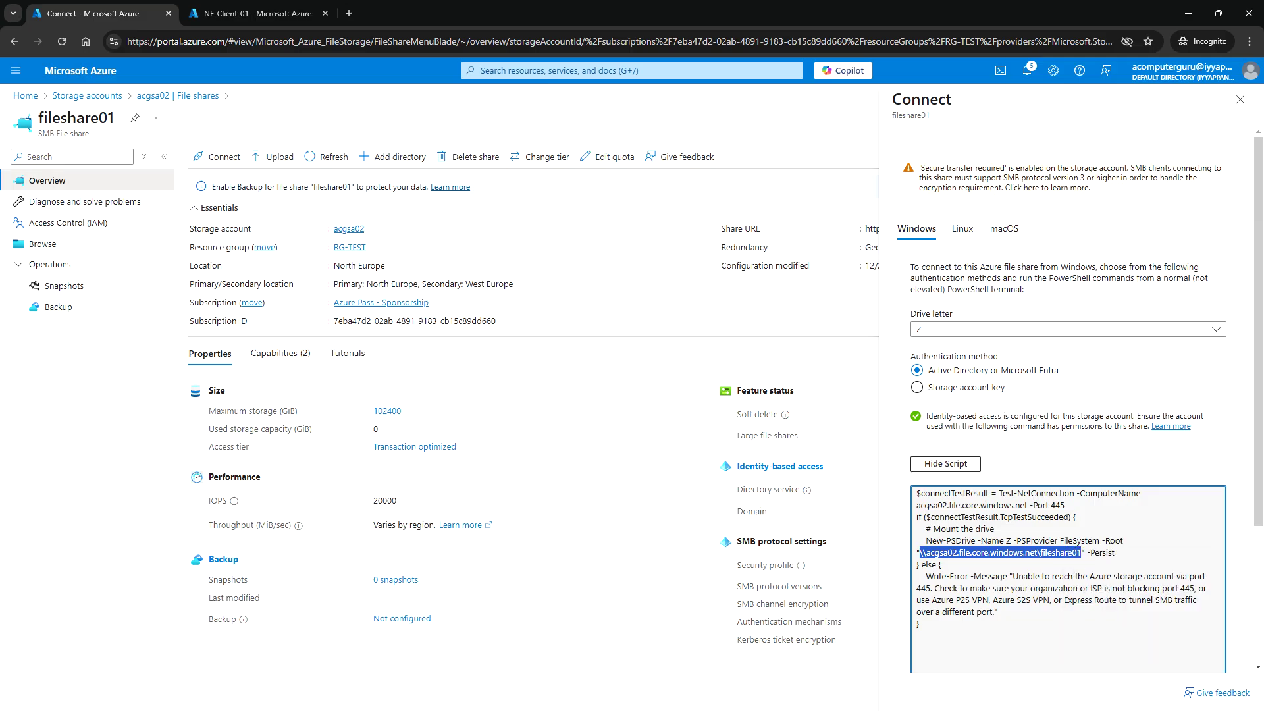
key("alt+Tab")
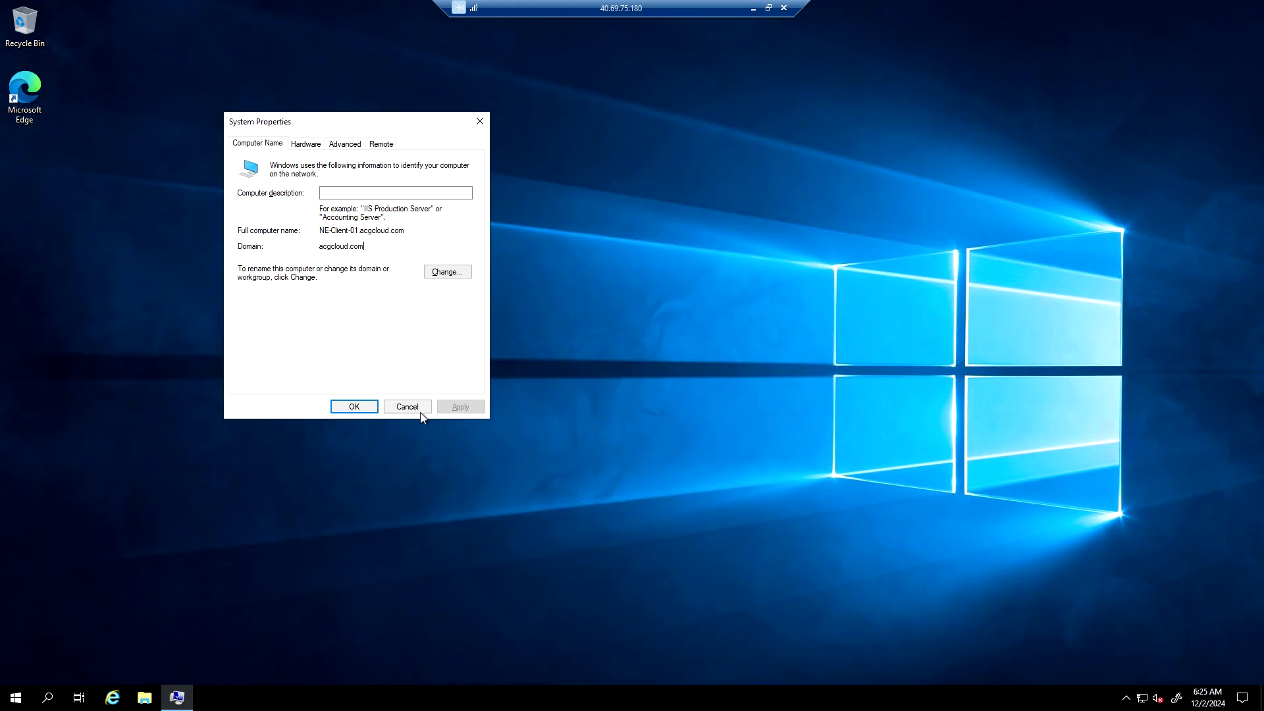
Close System Properties and map \\acgsa02.file.core.windows.net\fileshare01 as drive Z: via This PC.
left_click(412, 407)
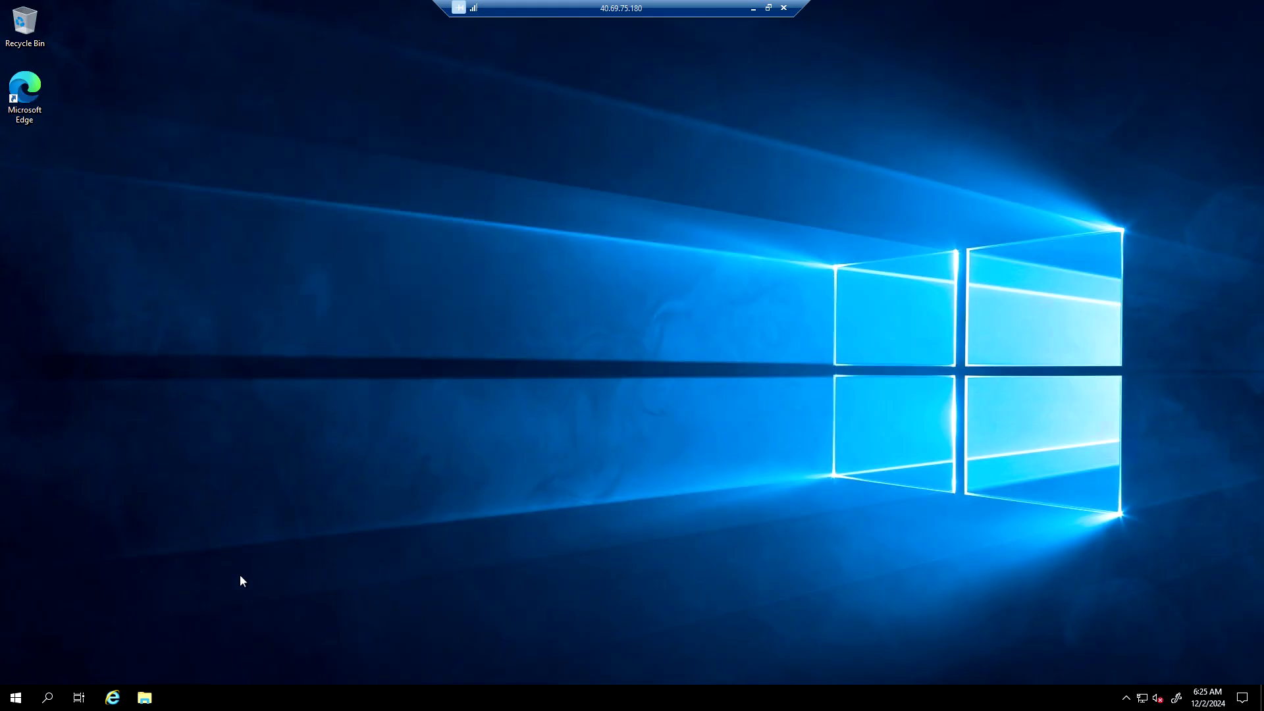
left_click(145, 698)
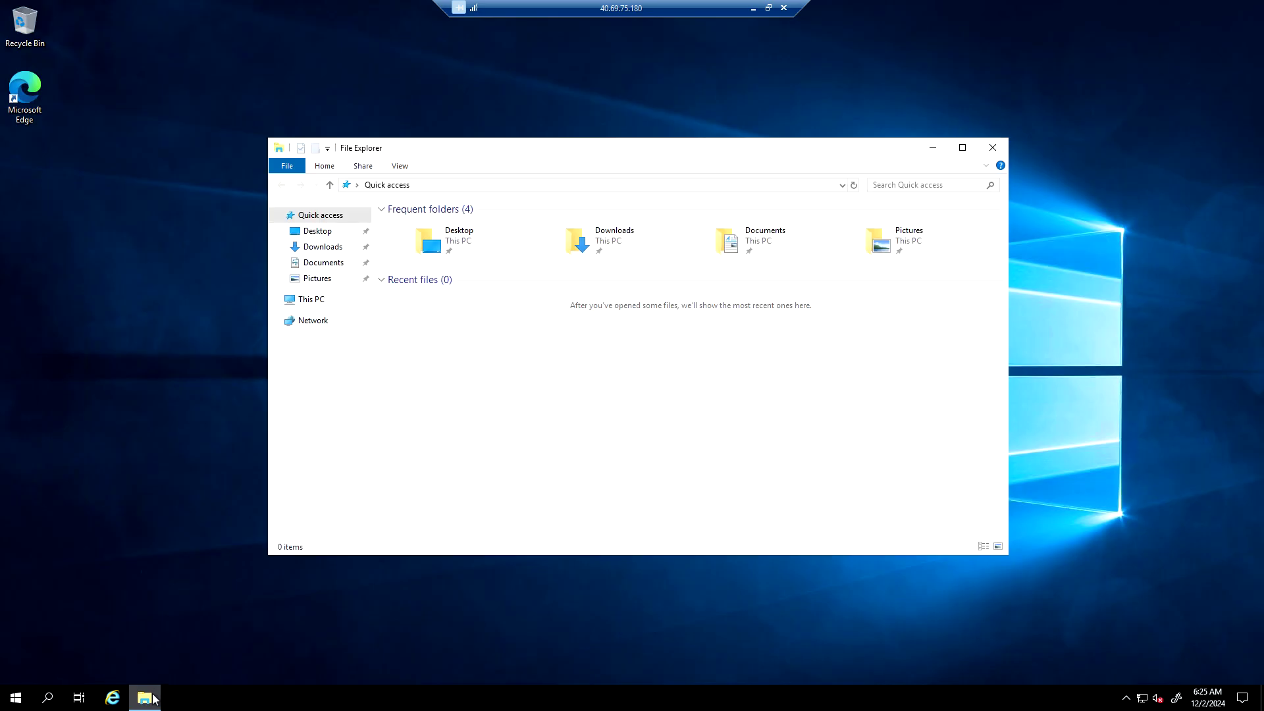
left_click(320, 307)
right_click(320, 307)
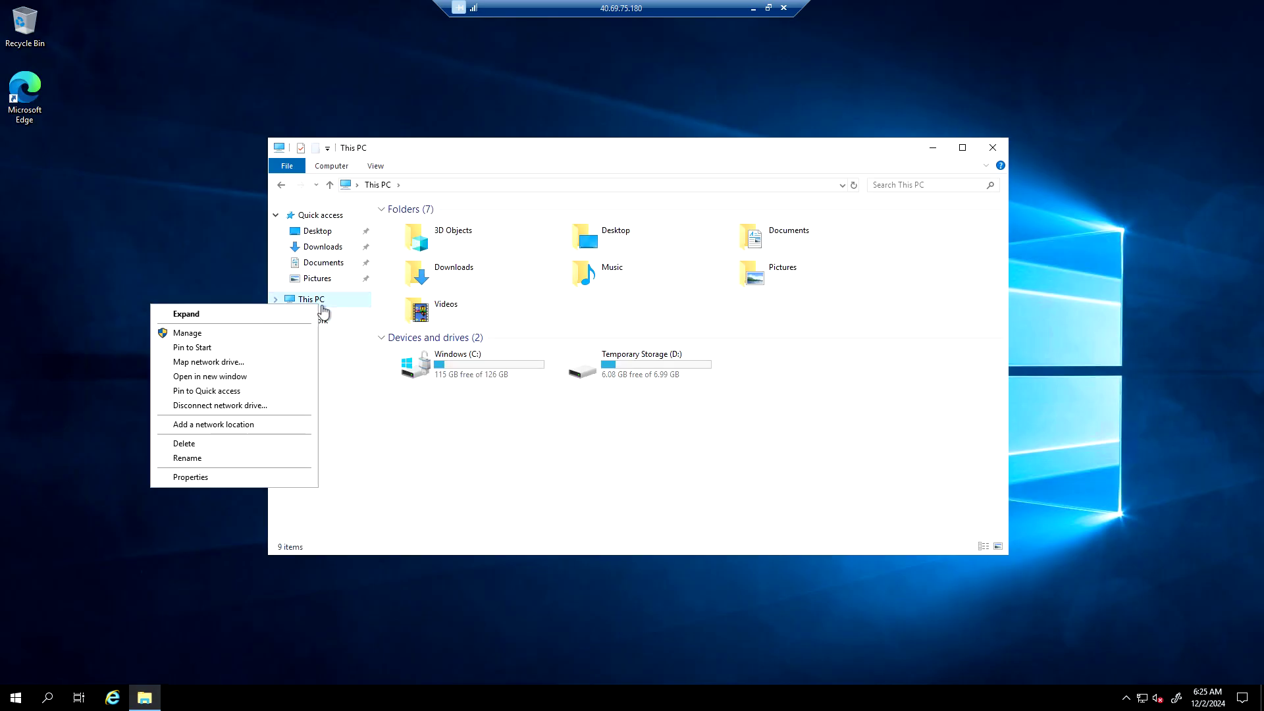
left_click(212, 364)
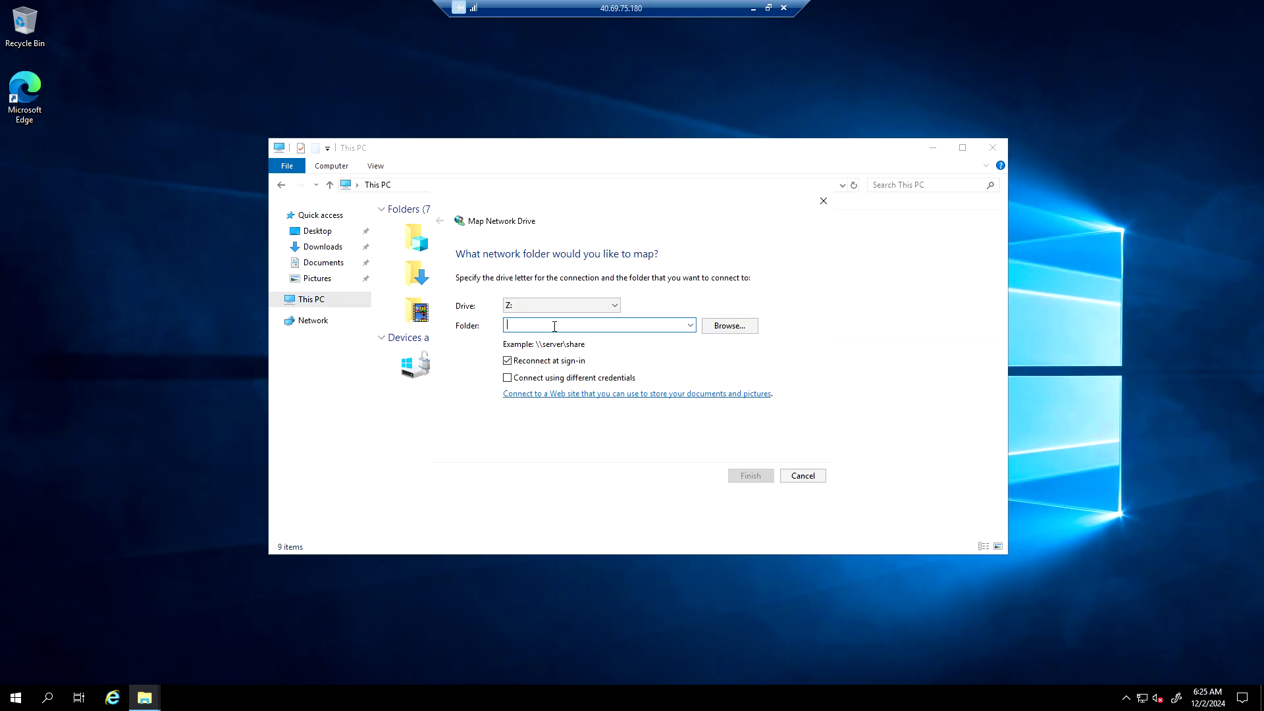
key("ctrl+v")
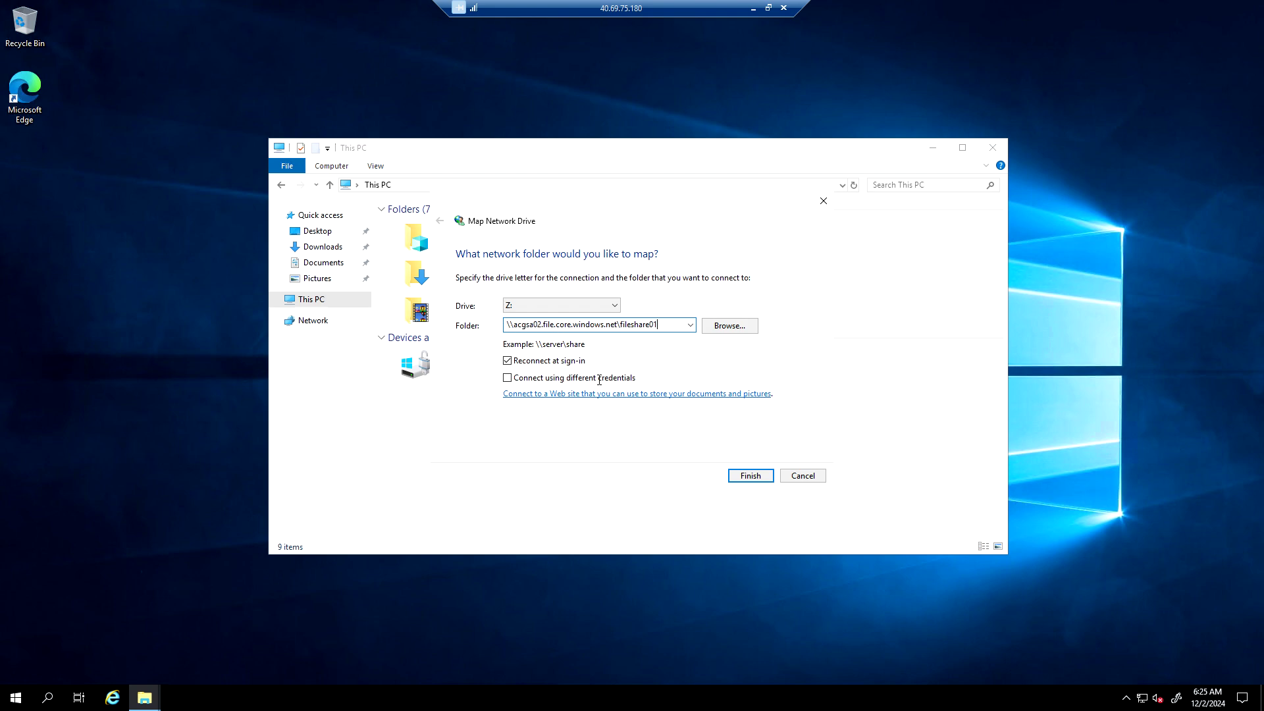
left_click(751, 476)
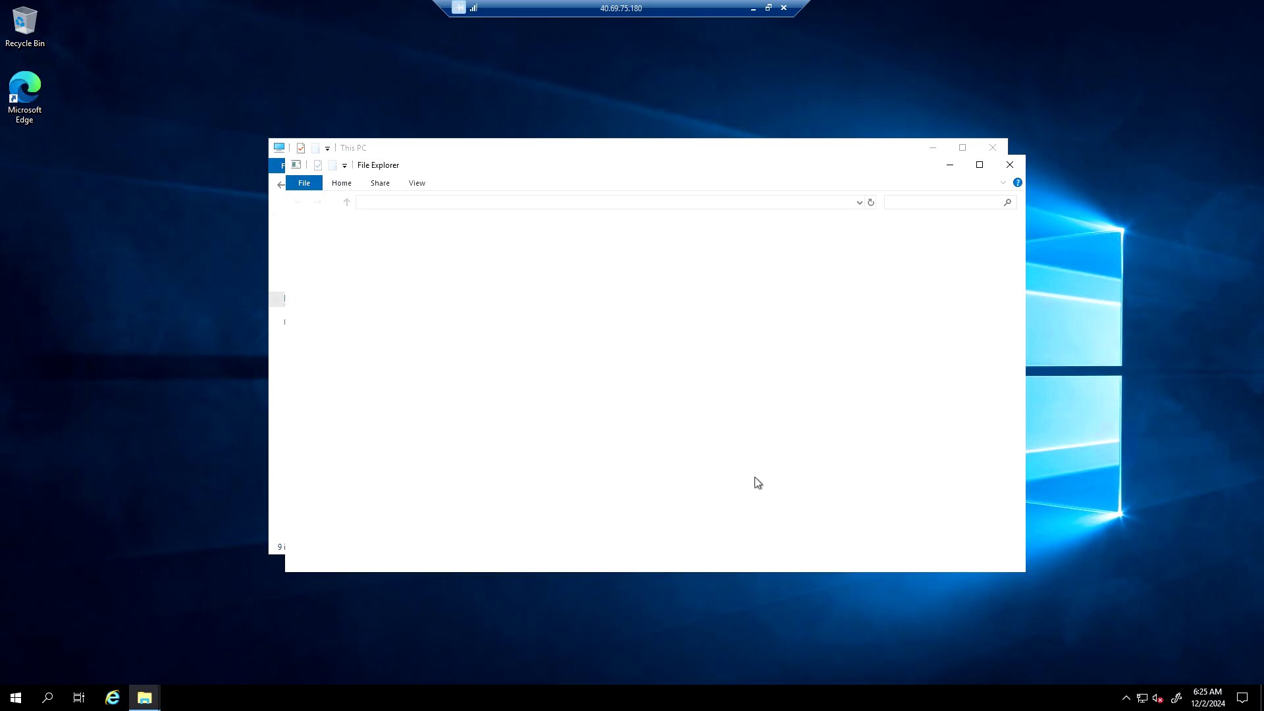
Maximize the drive Z: window and create 'New folder' in it.
left_click(980, 164)
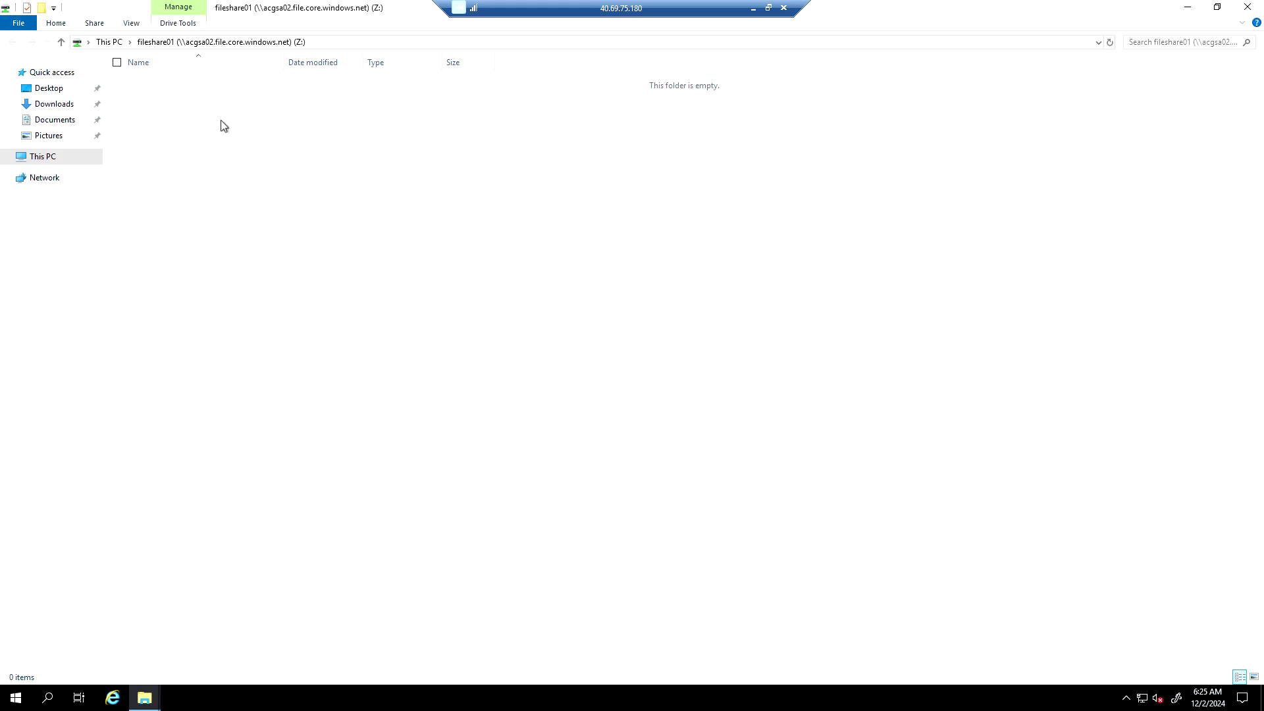
right_click(233, 183)
mouse_move(222, 316)
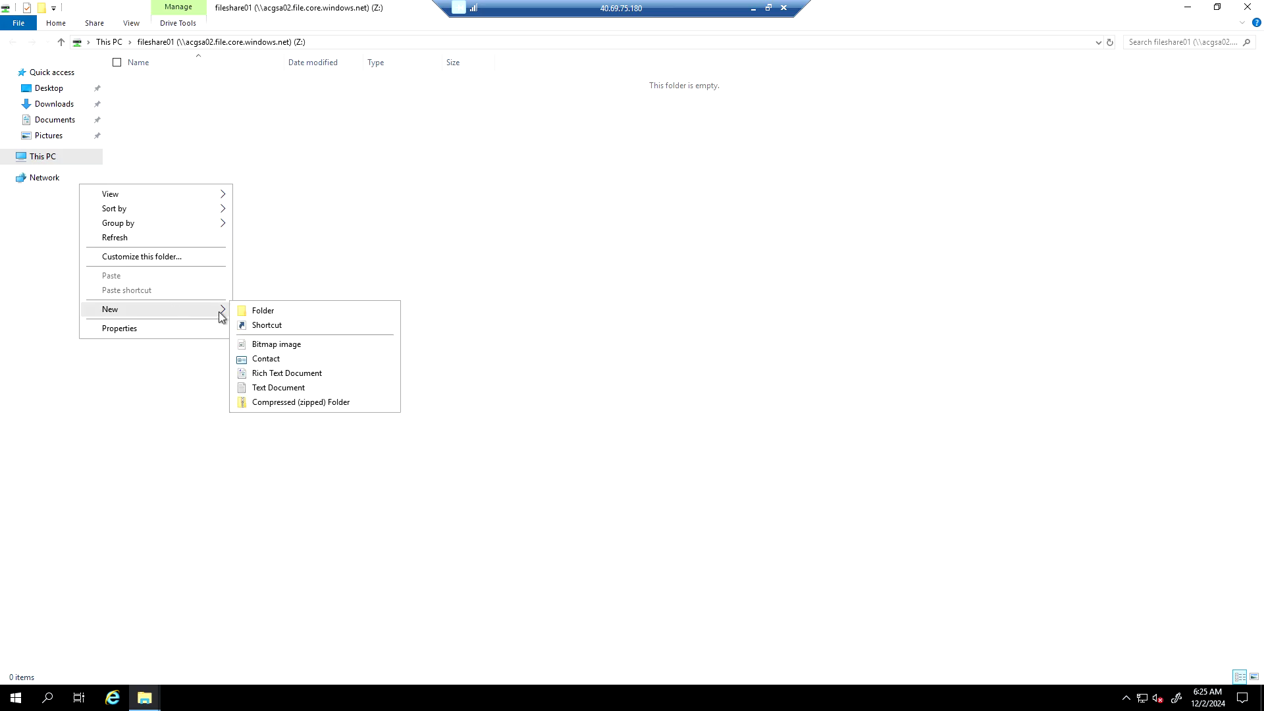
left_click(262, 310)
left_click(220, 207)
Add 'New Text Document' and 'New folder (2)' on drive Z:.
right_click(218, 206)
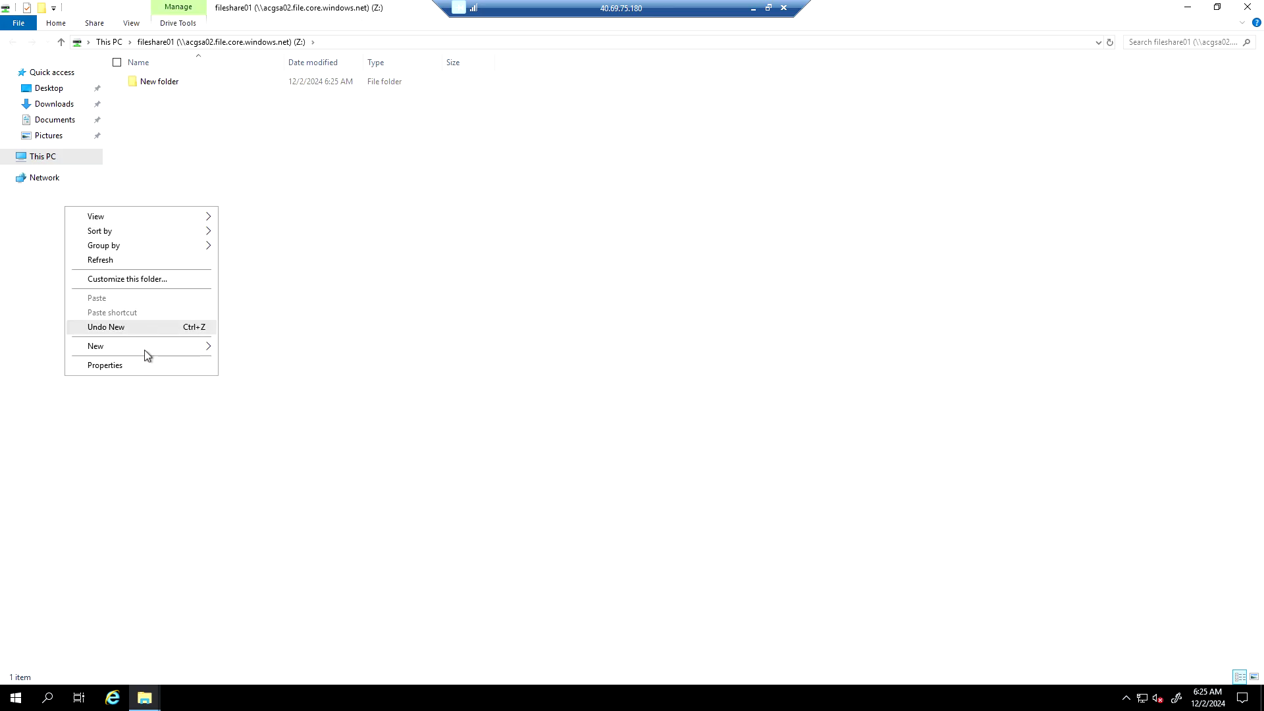
mouse_move(144, 349)
left_click(276, 429)
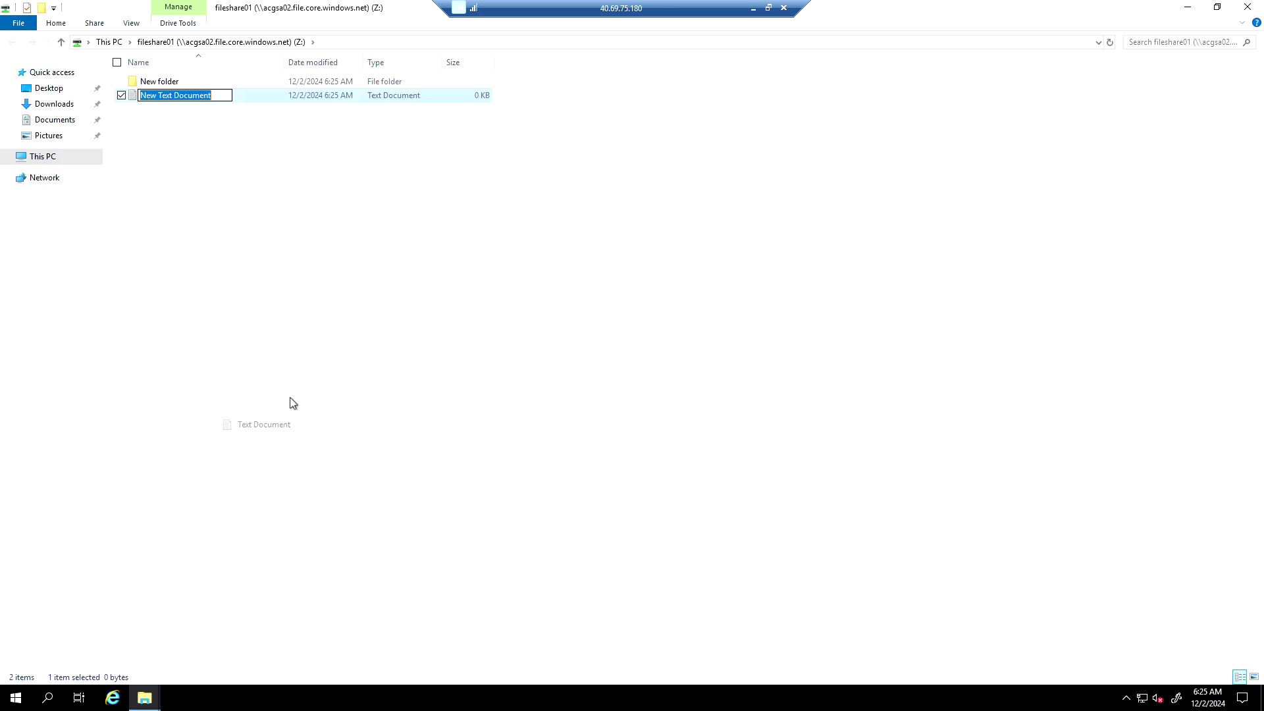
left_click(247, 216)
right_click(247, 216)
mouse_move(178, 358)
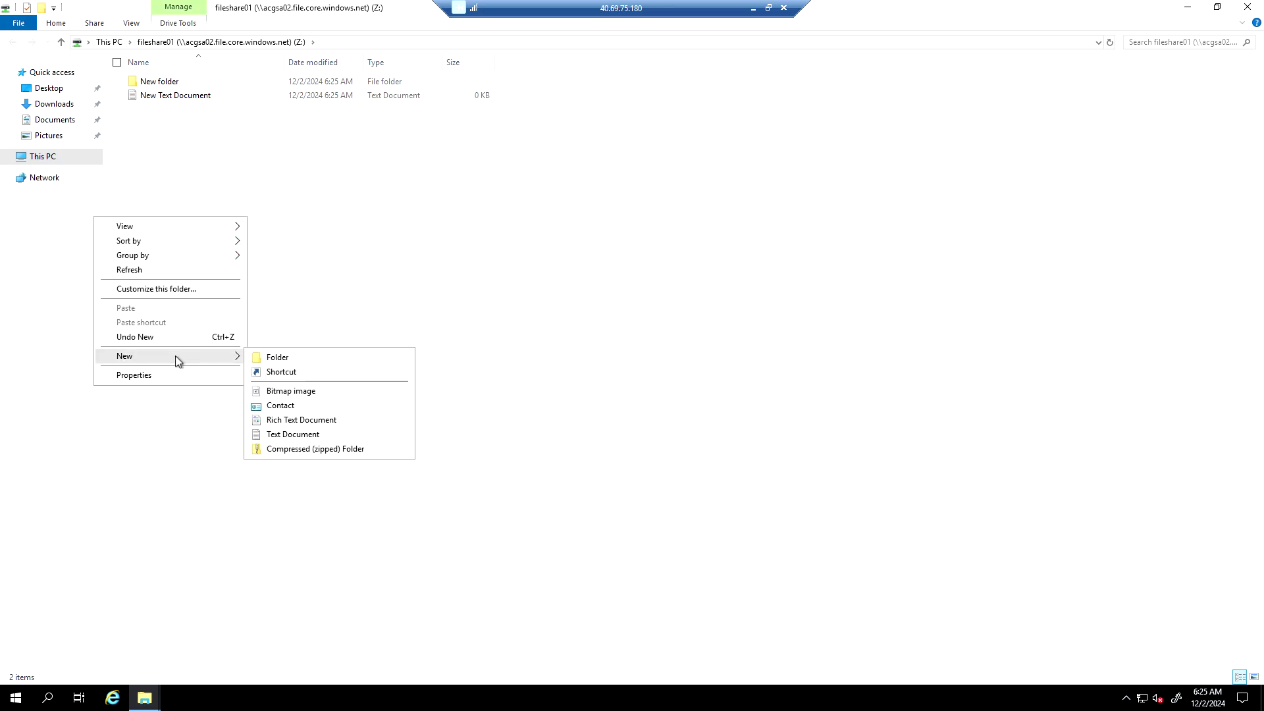
left_click(290, 357)
left_click(440, 232)
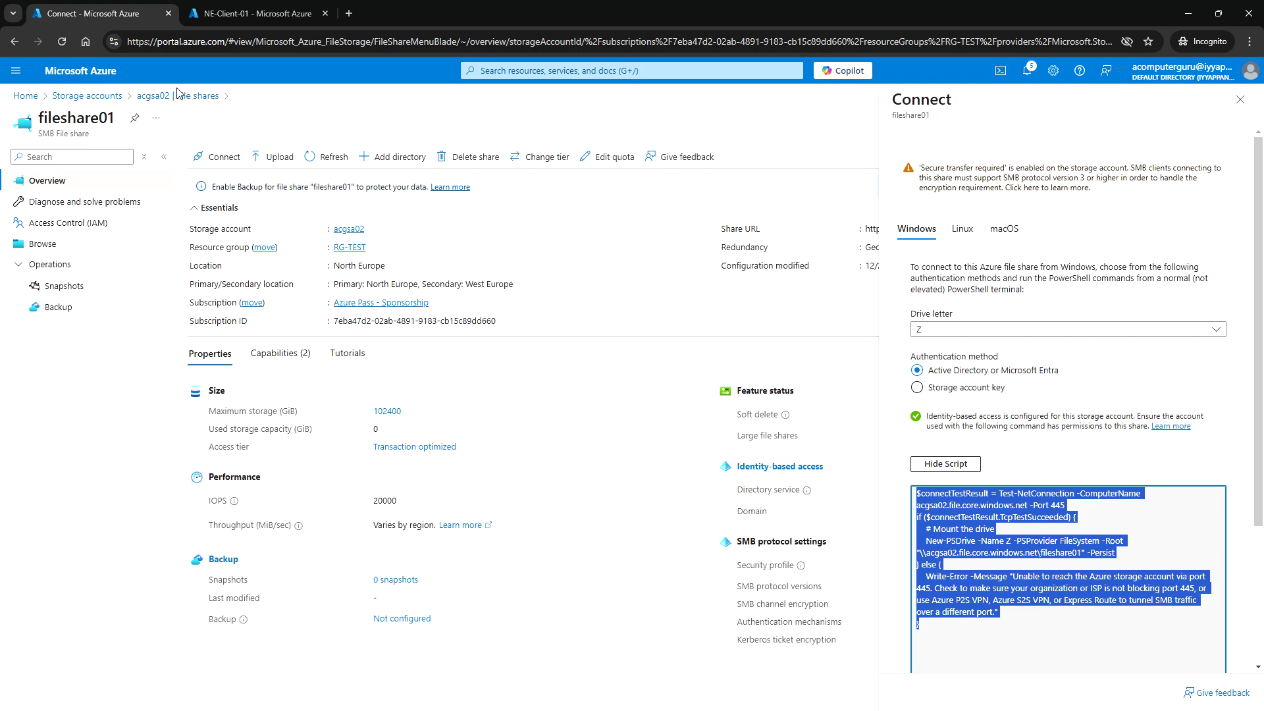
Browse fileshare01 to see New folder, New folder (2) and New Text Document.txt, then return home.
left_click(179, 97)
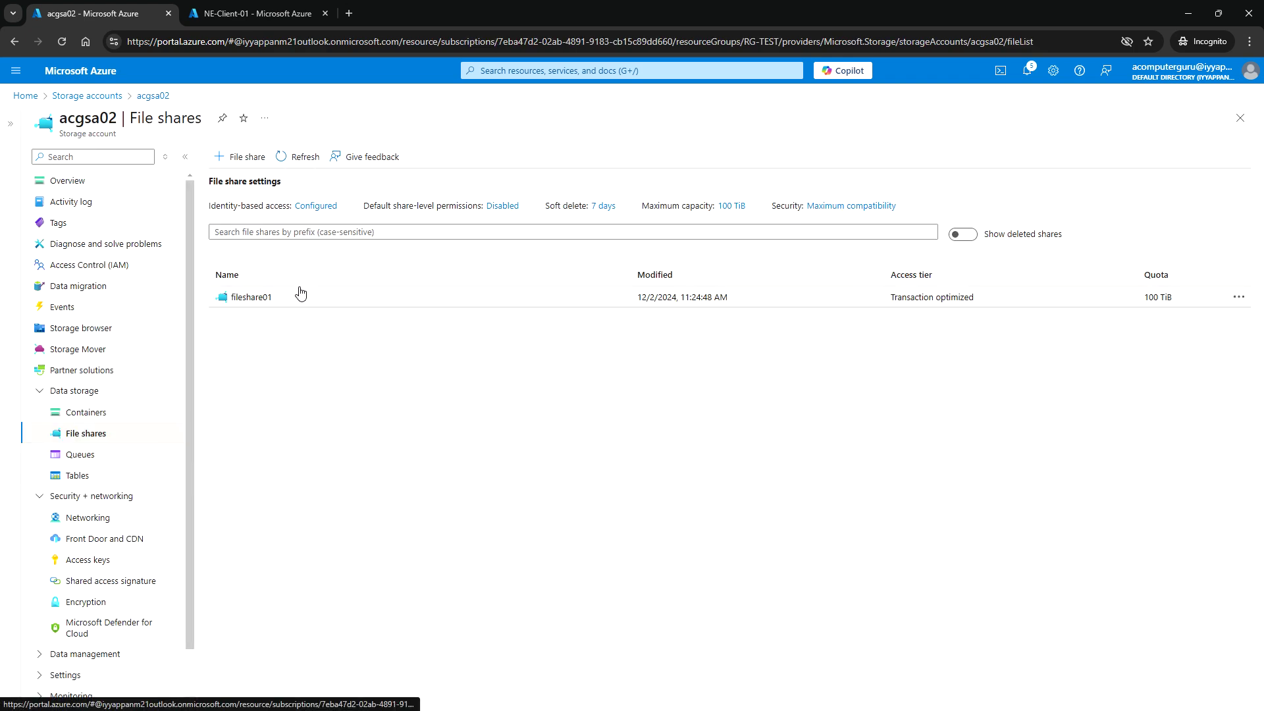
left_click(327, 304)
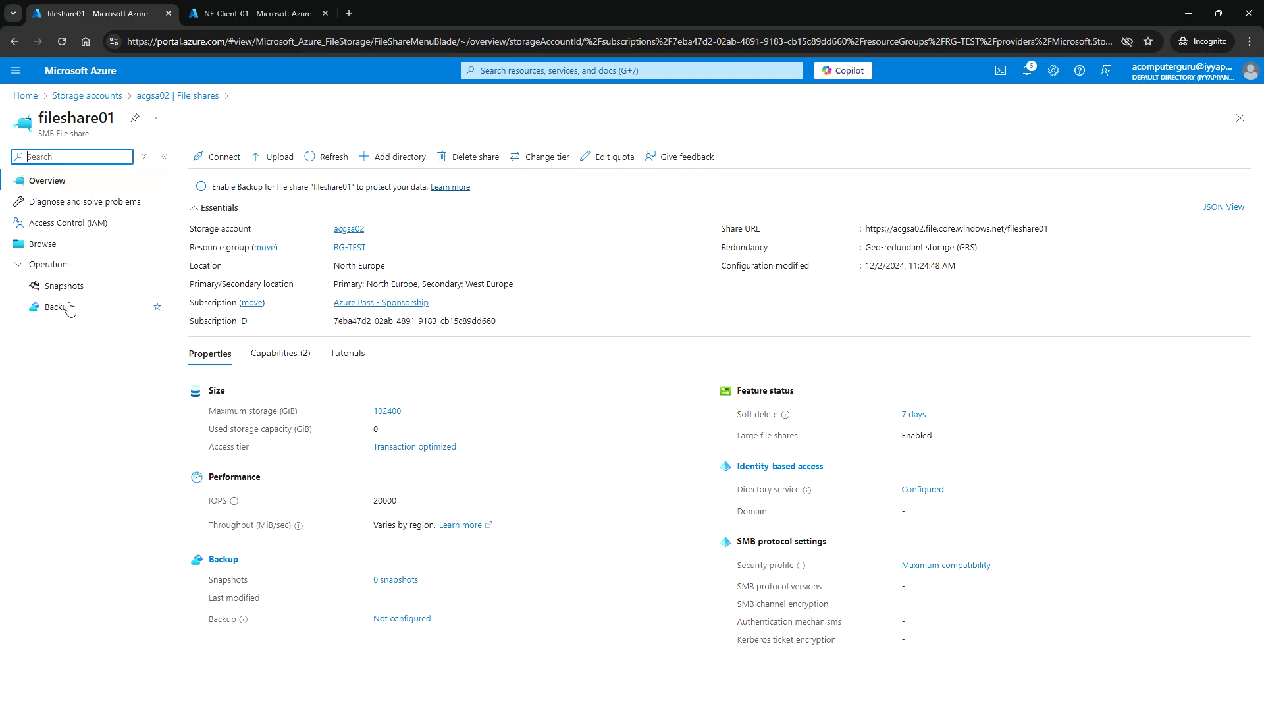
left_click(62, 253)
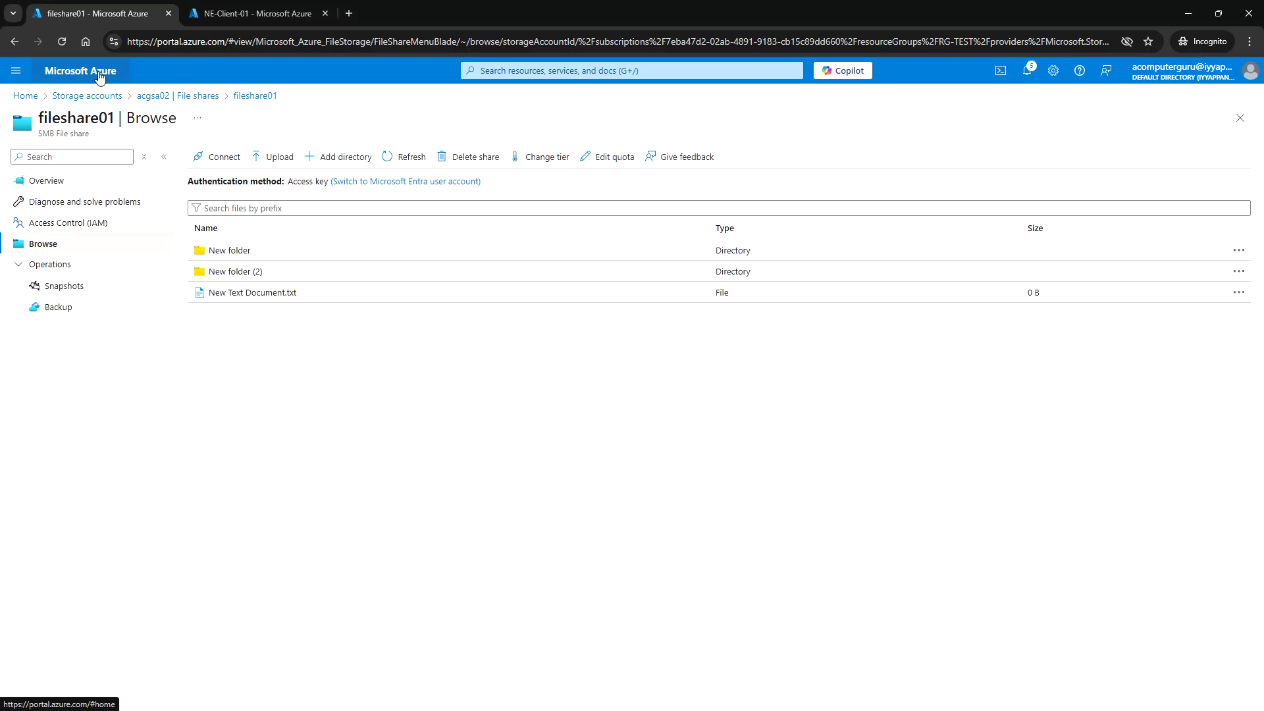
left_click(100, 77)
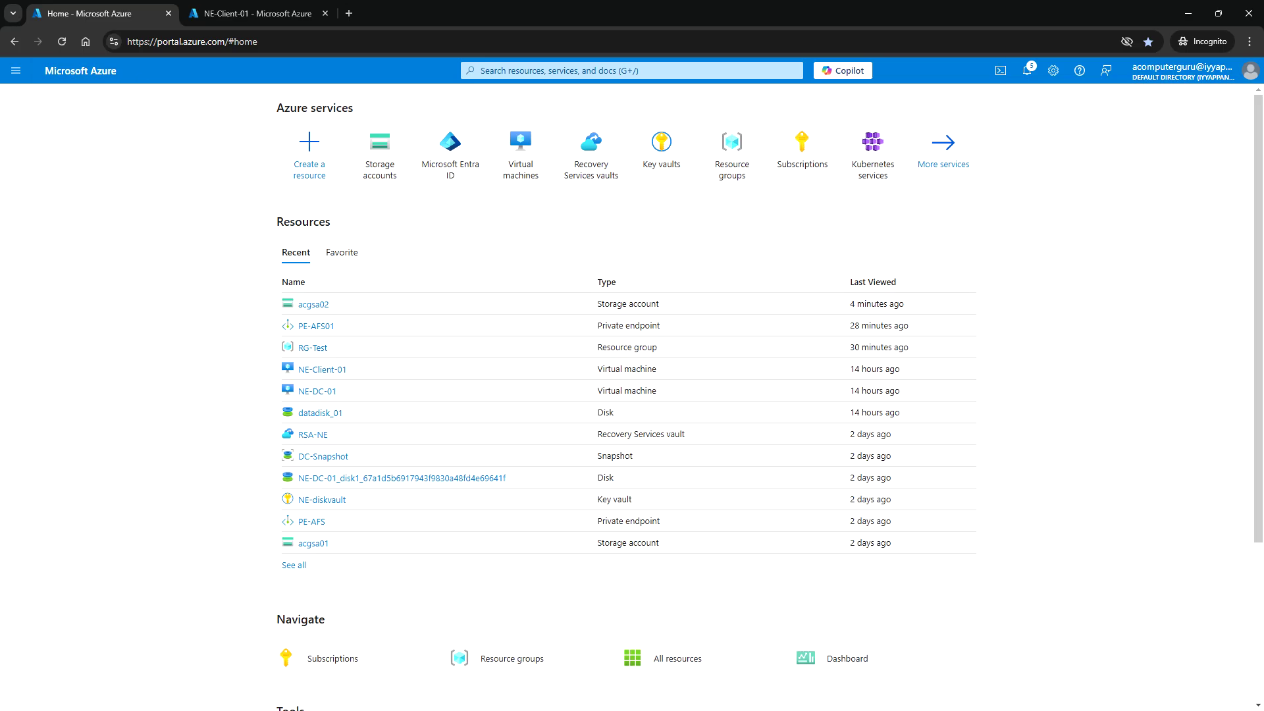